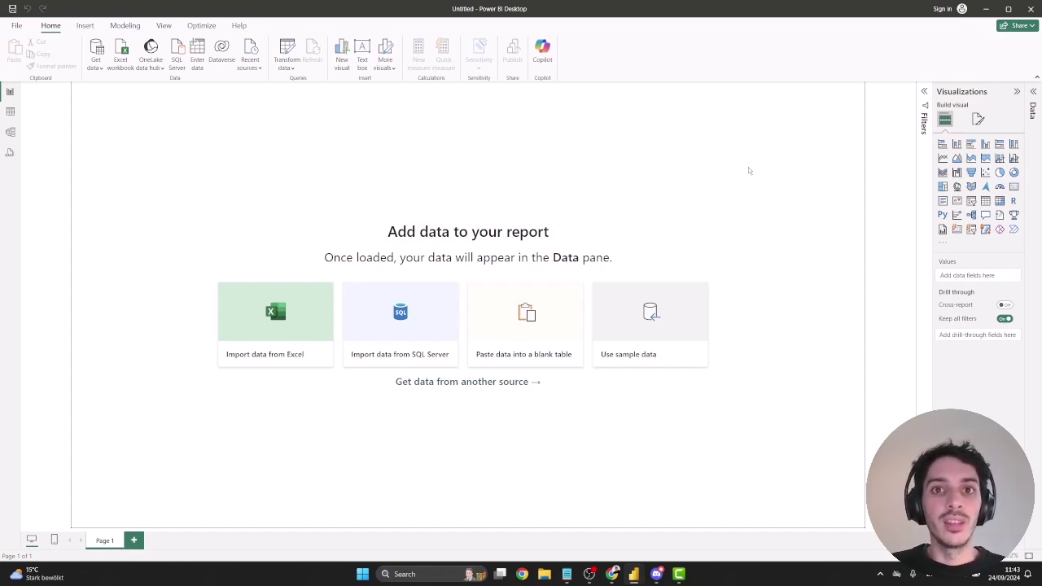
Launch the Speckle manager from a 'SPECK' system search, scroll through it, and close it.
click(403, 574)
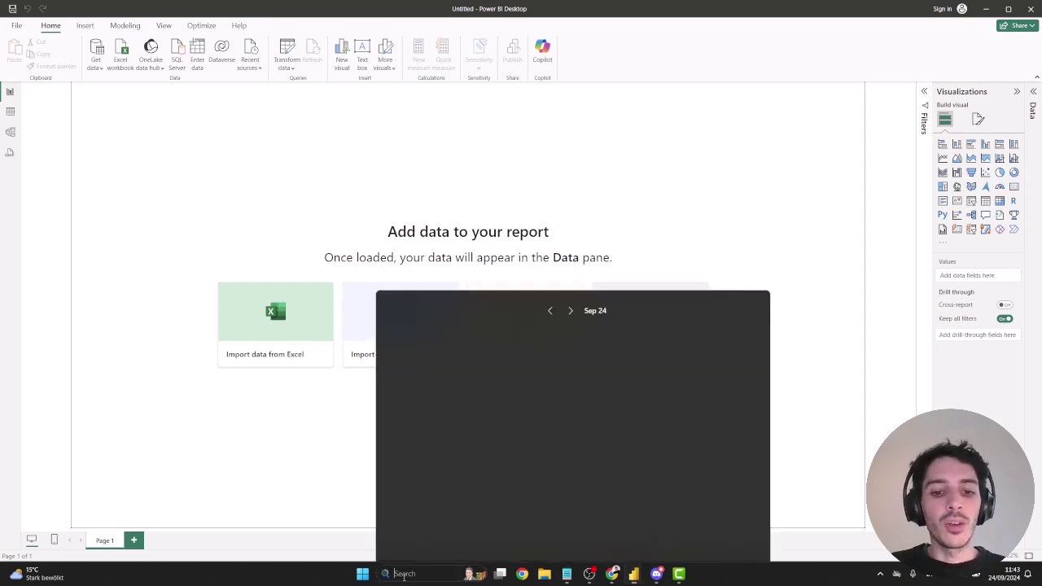
text(SPECK)
key(Return)
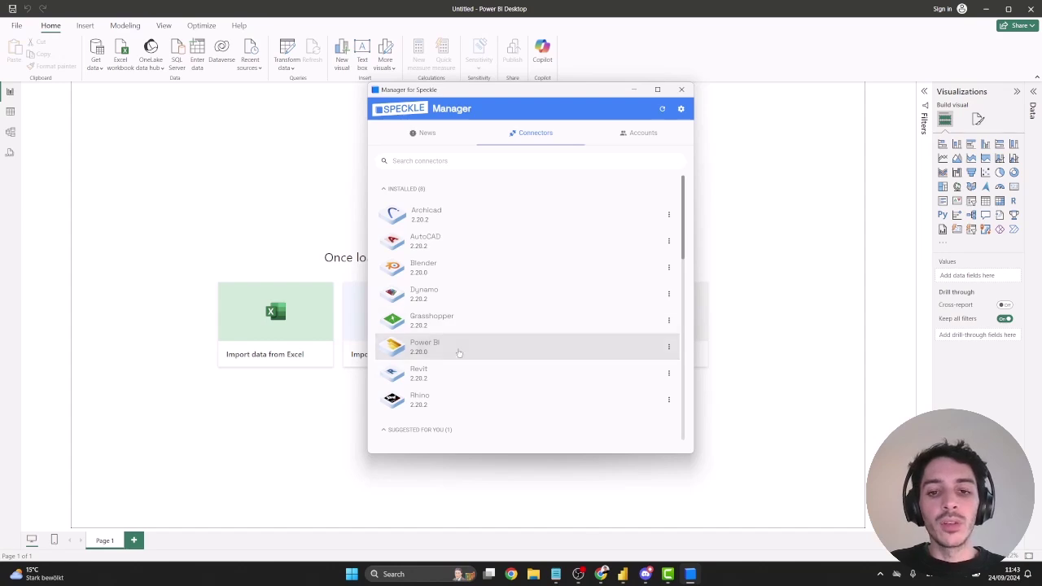
scroll(635, 352, down, 1)
scroll(631, 352, down, 4)
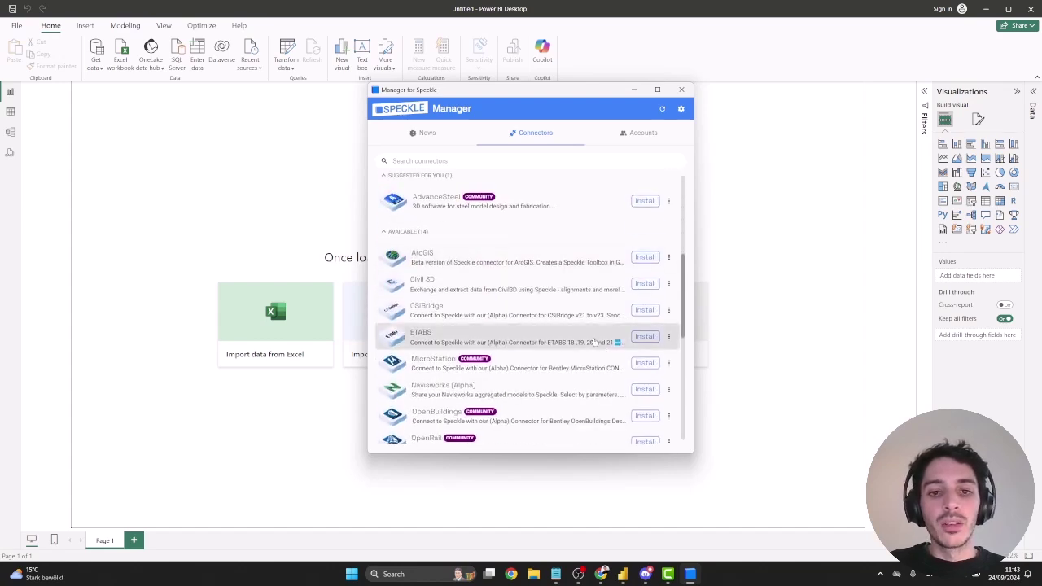
scroll(412, 241, down, 2)
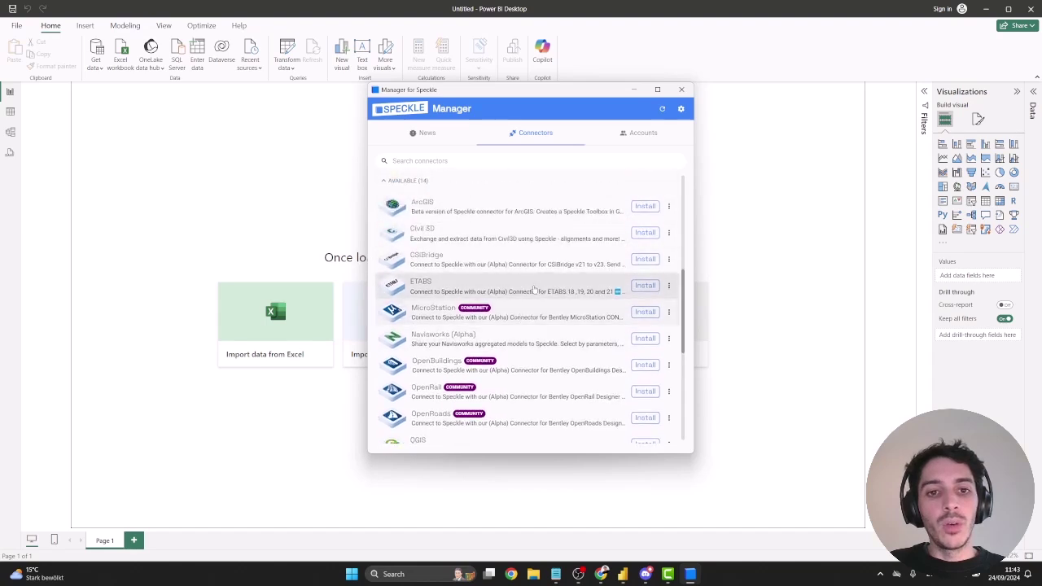
scroll(554, 324, down, 3)
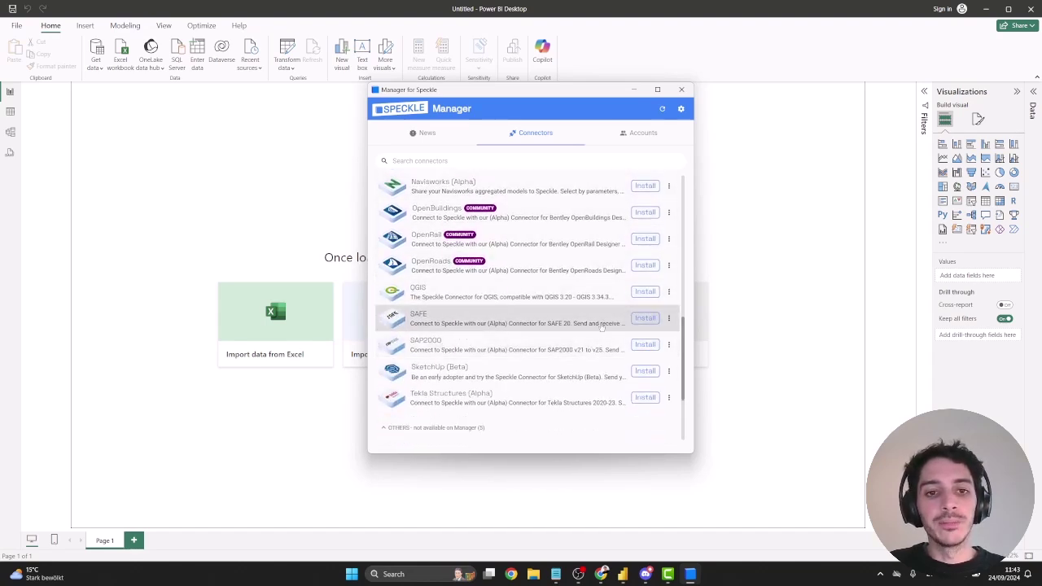
click(680, 90)
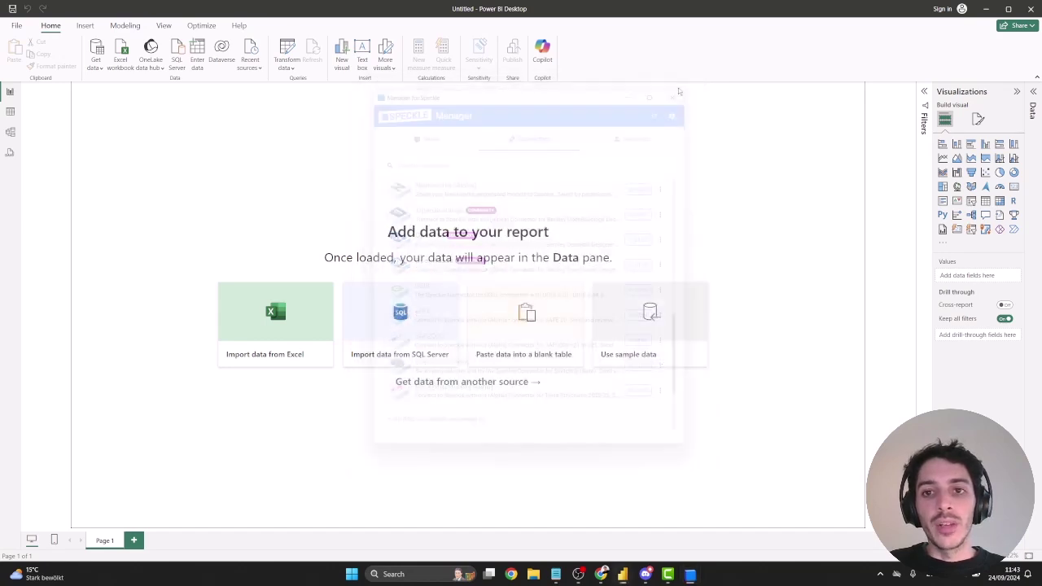
In File Explorer, browse to Documents > Power BI Desktop > Custom Connectors and find Speckle.pqx.
mouse_move(563, 571)
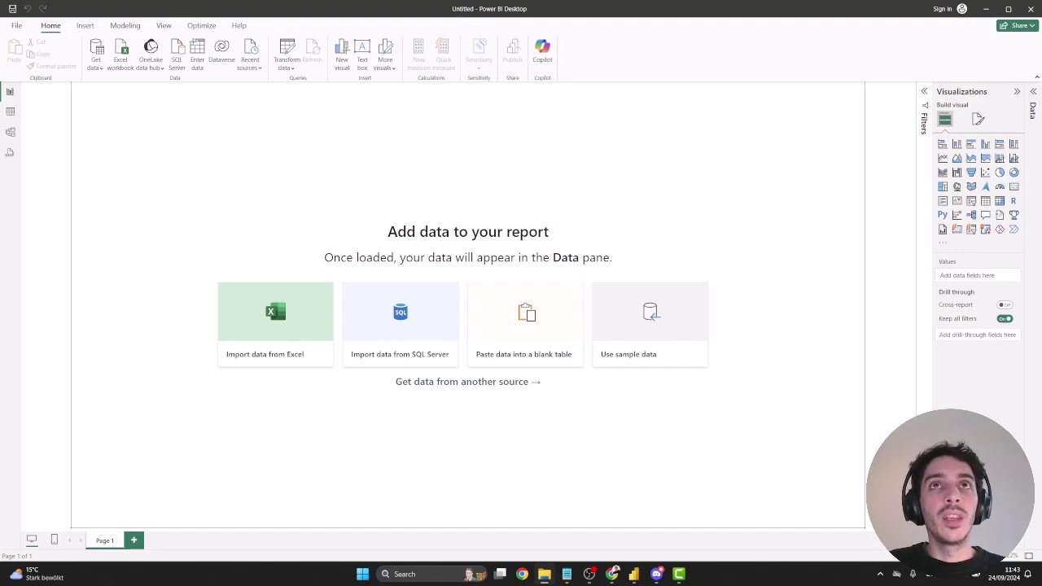
key(super+e)
drag(371, 59, 477, 82)
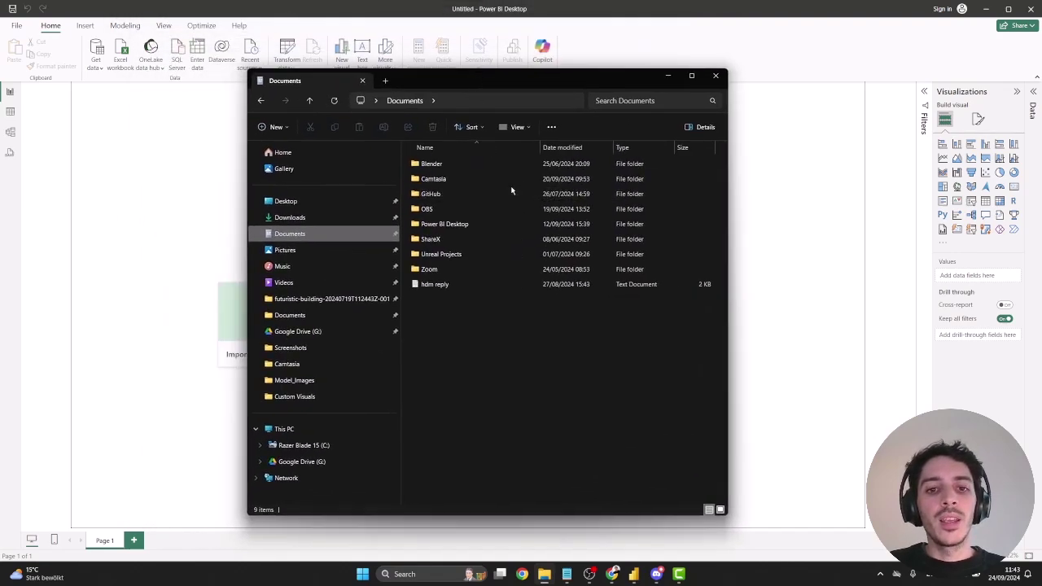
click(439, 226)
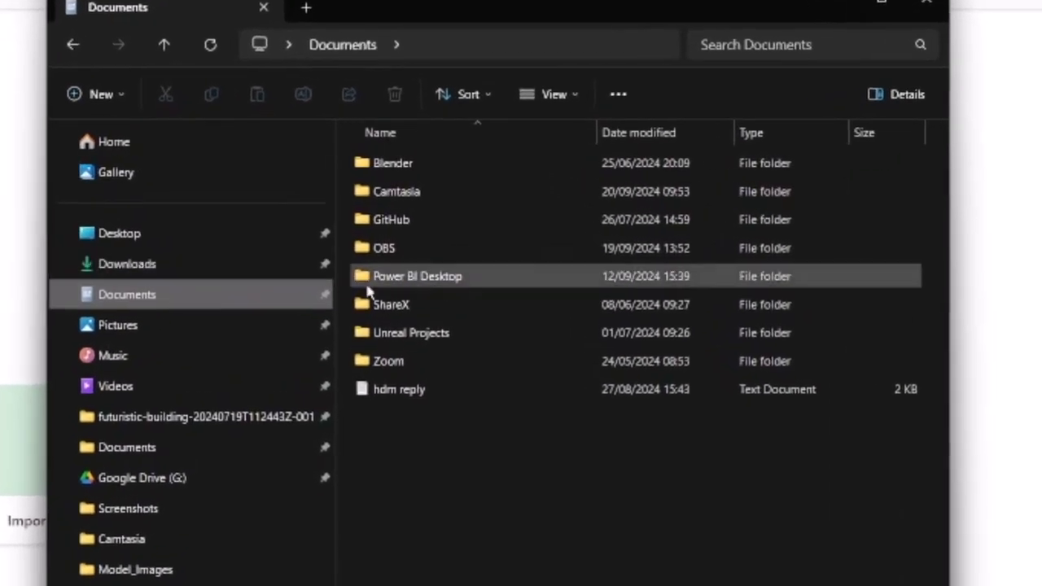
double_click(438, 281)
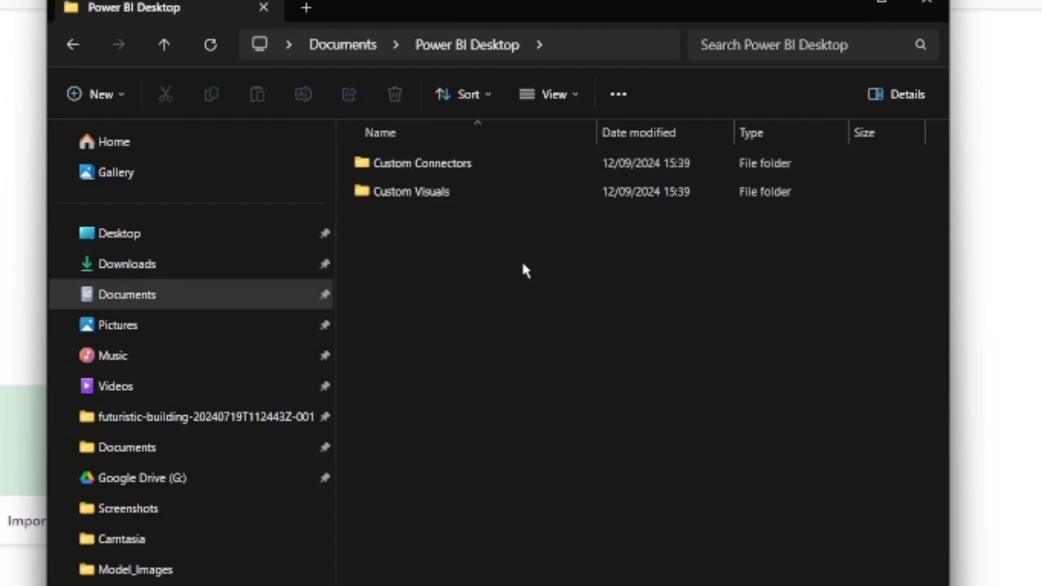
click(440, 195)
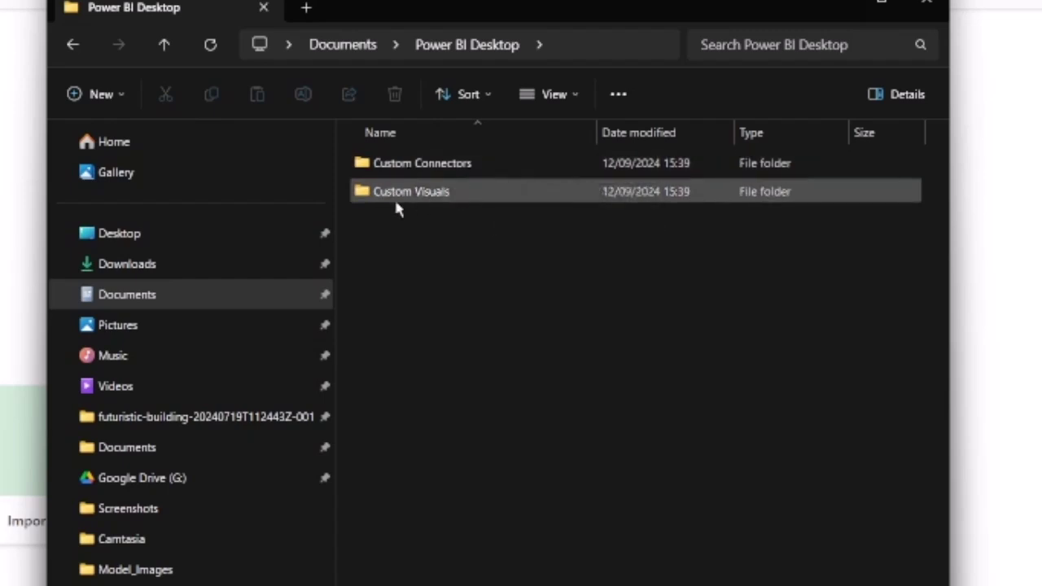
double_click(460, 167)
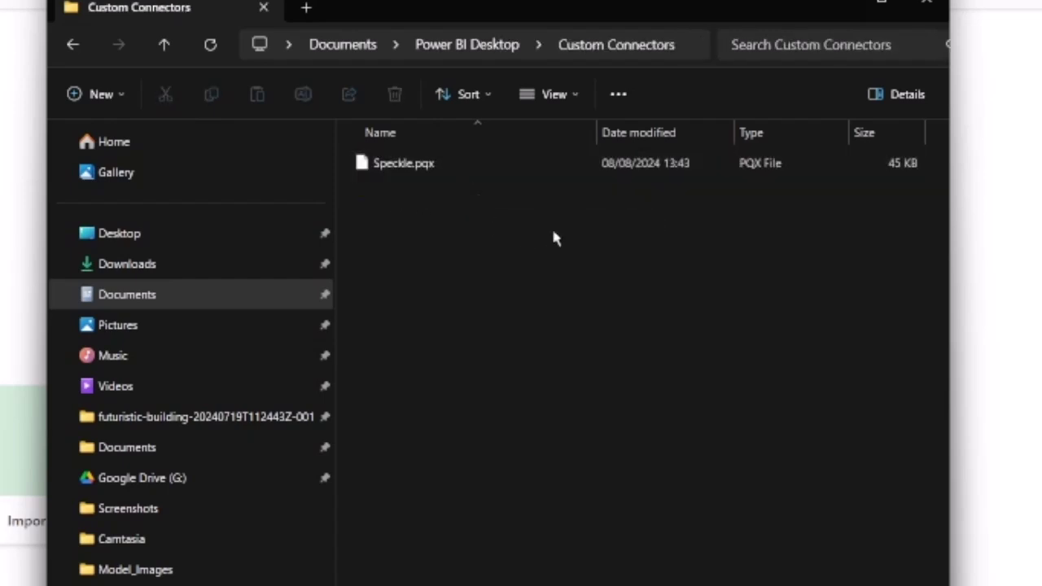
drag(553, 231, 376, 164)
Go back and open Custom Visuals to find the Speckle Power BI 3D Visual file.
click(72, 46)
double_click(413, 202)
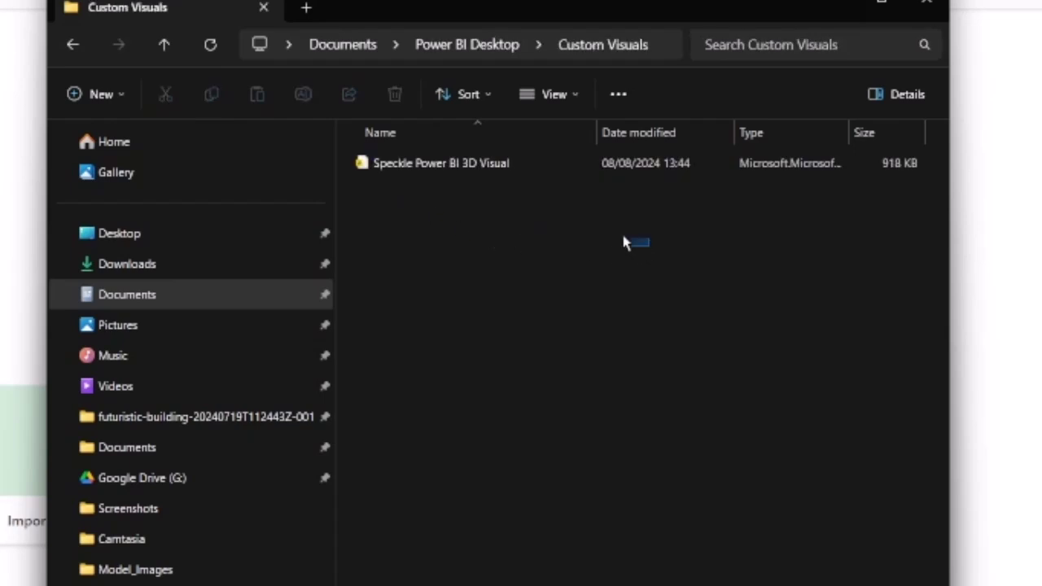
drag(608, 230, 395, 179)
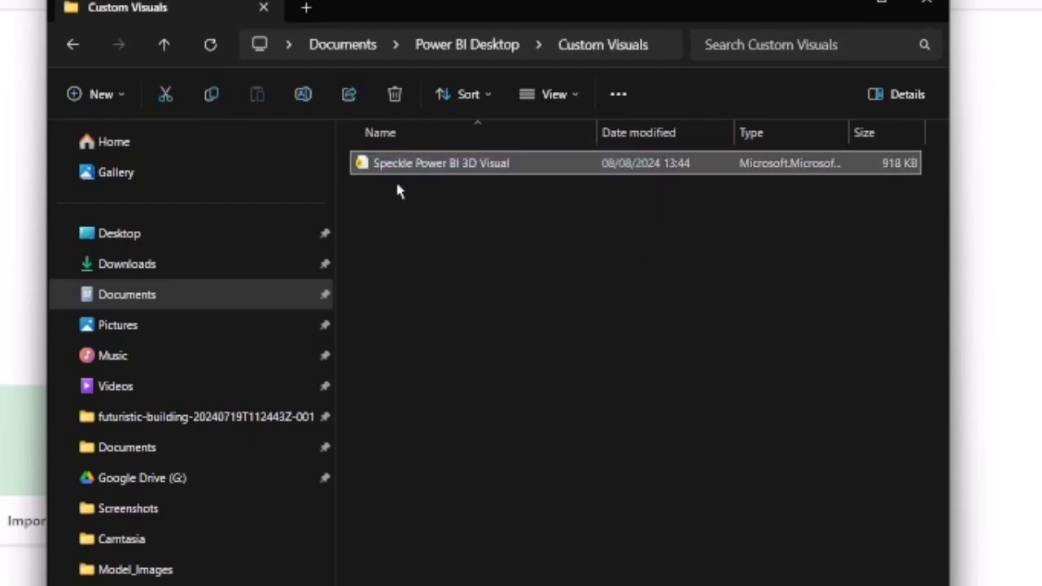
click(674, 277)
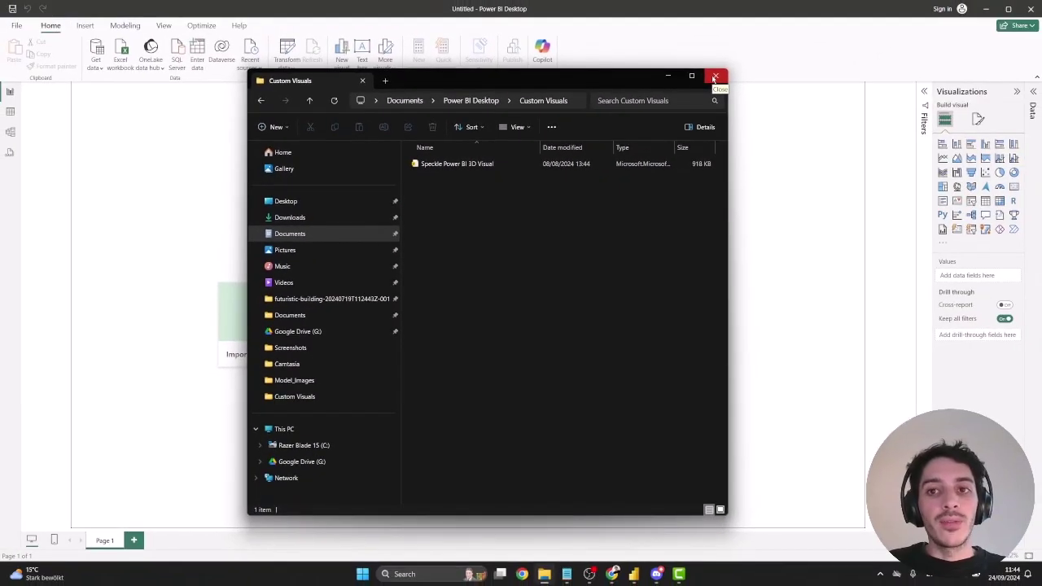
Close Explorer, then check Options > Security allows any data extension without validation, and OK.
click(714, 77)
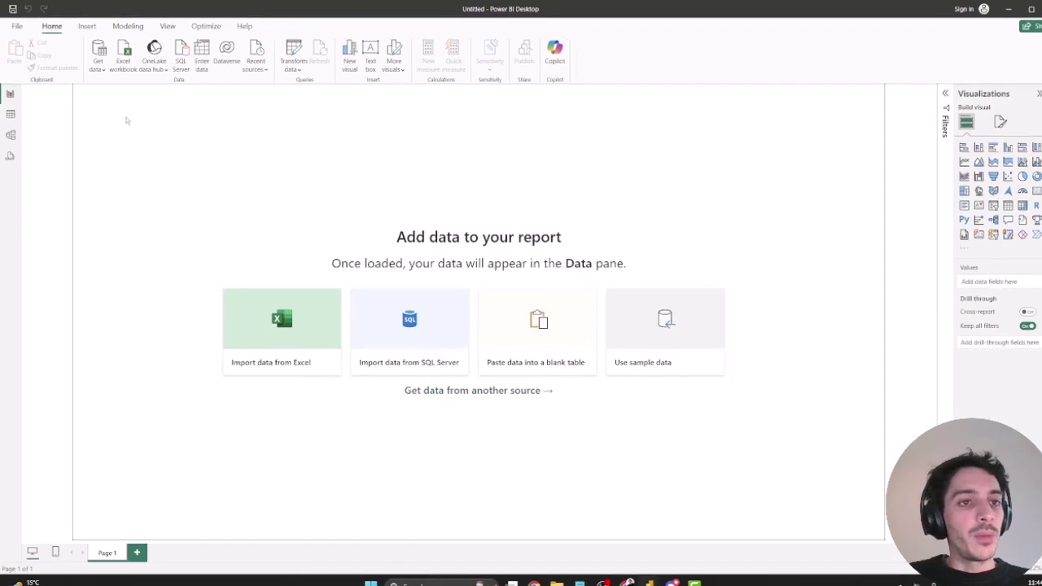
click(16, 26)
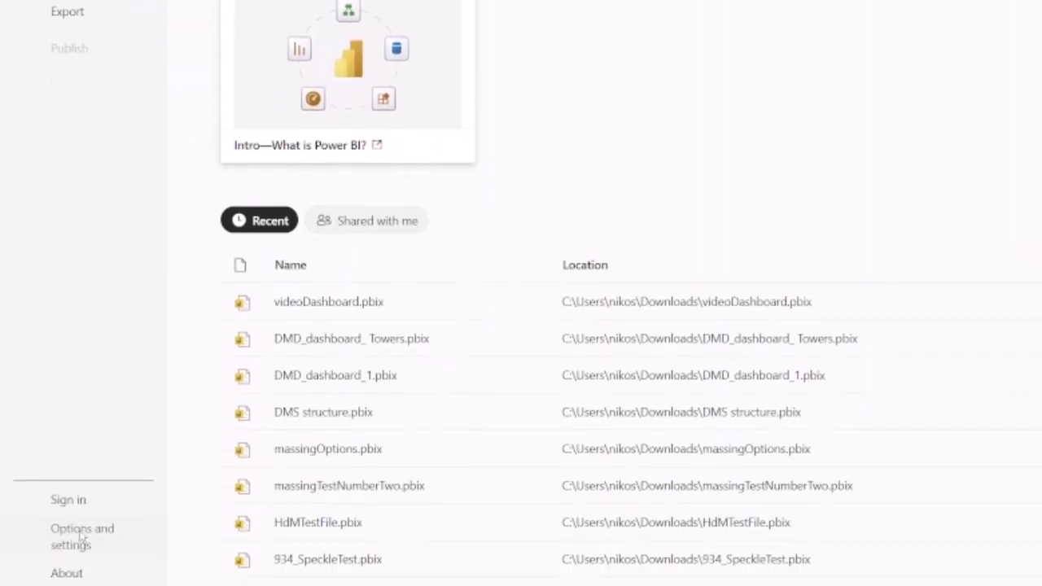
click(82, 585)
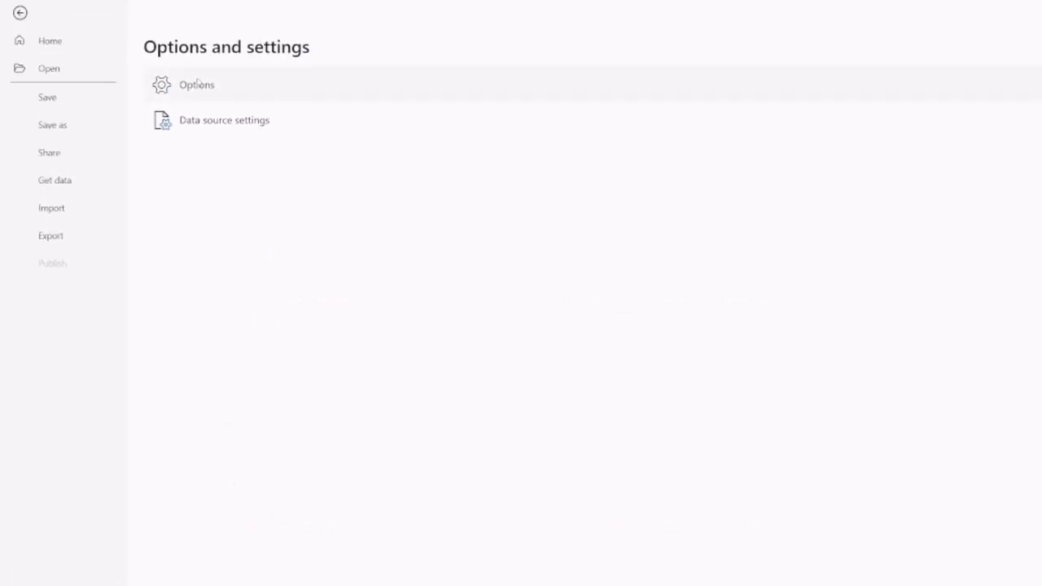
key(Escape)
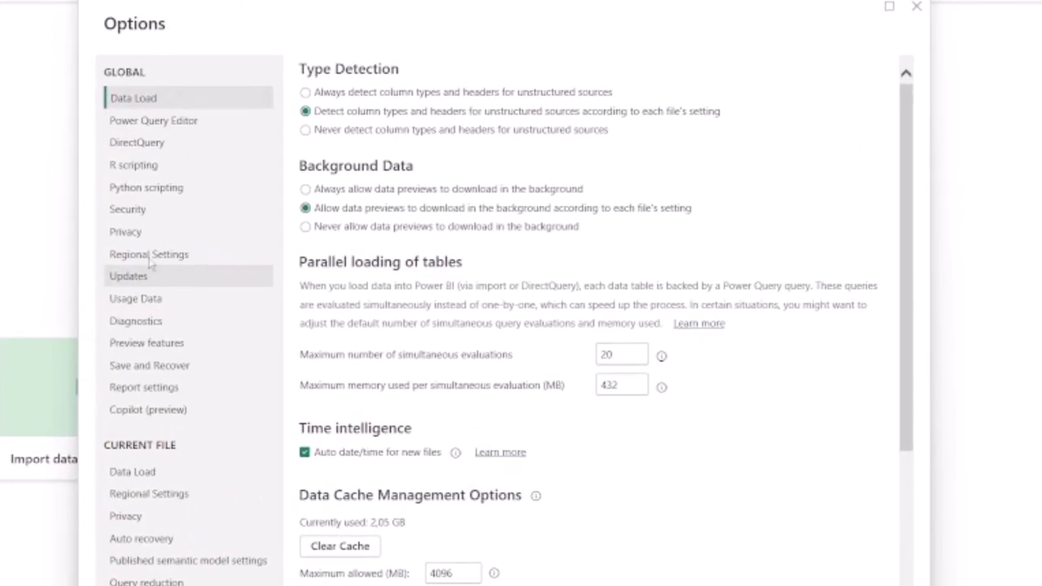
click(130, 211)
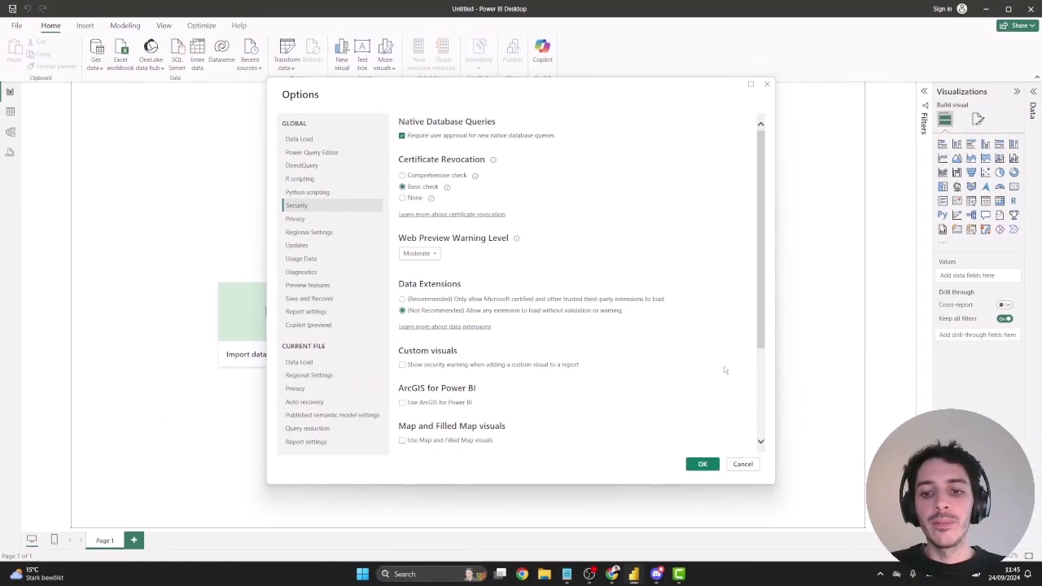
click(702, 464)
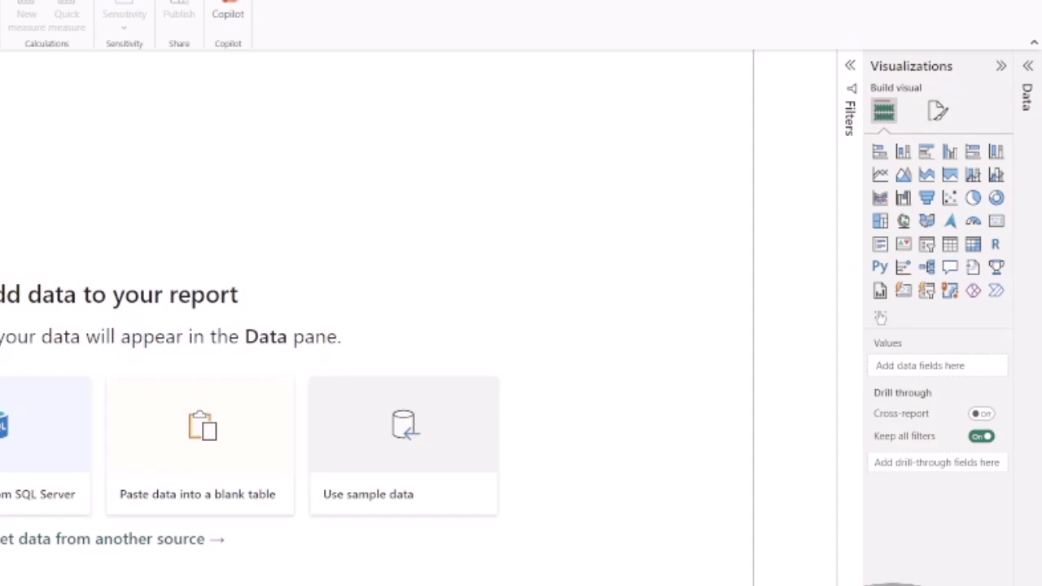
Import the Speckle Power BI 3D Visual file into the Visualizations pane.
click(880, 317)
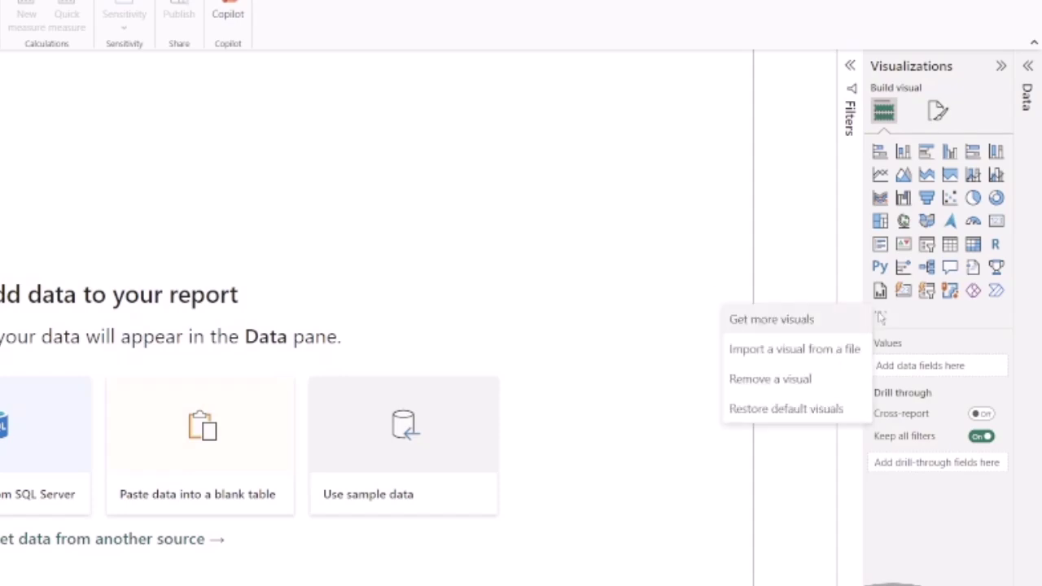
click(811, 359)
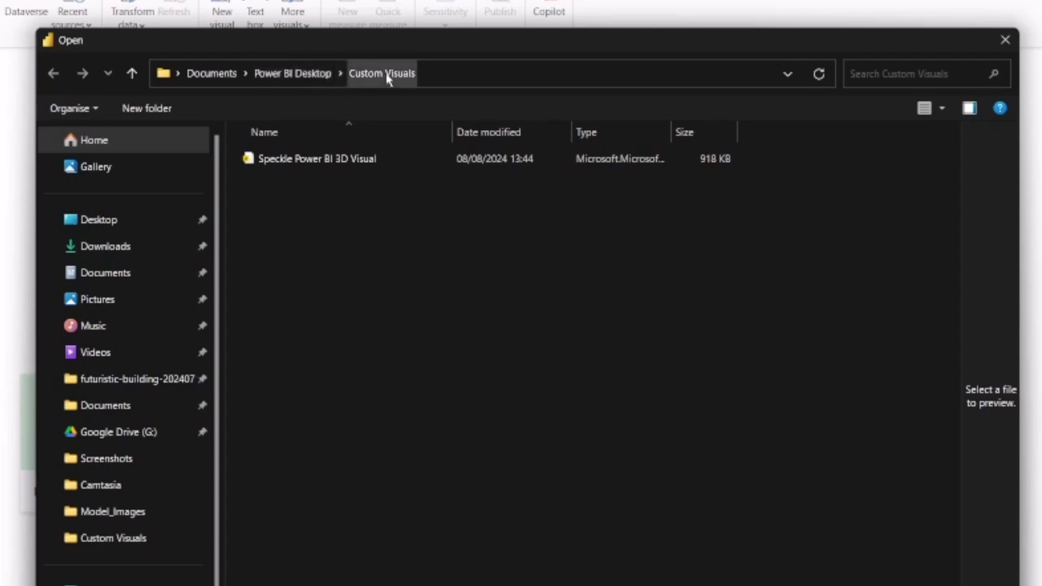
click(303, 158)
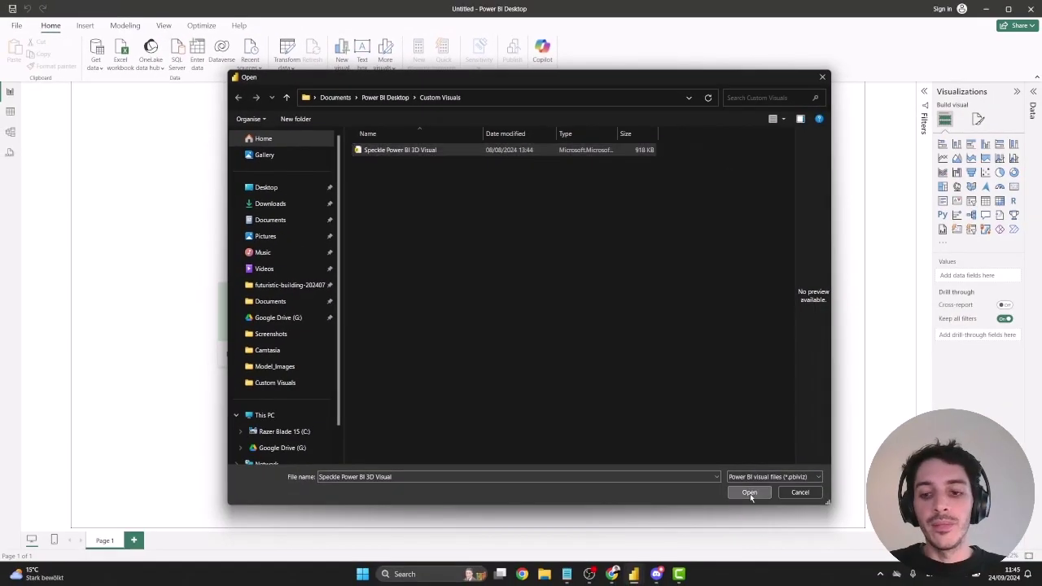
click(749, 491)
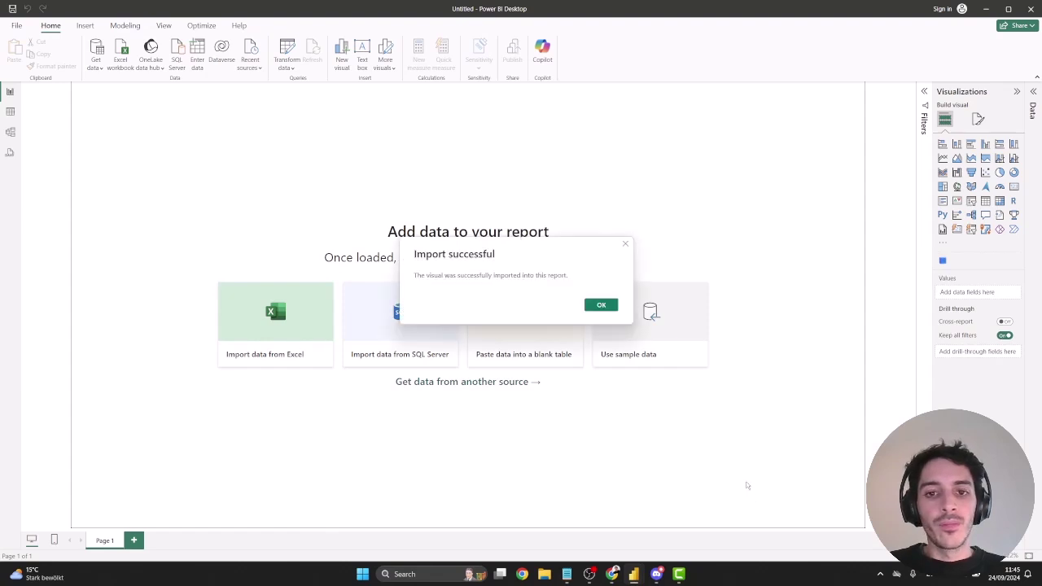
click(608, 311)
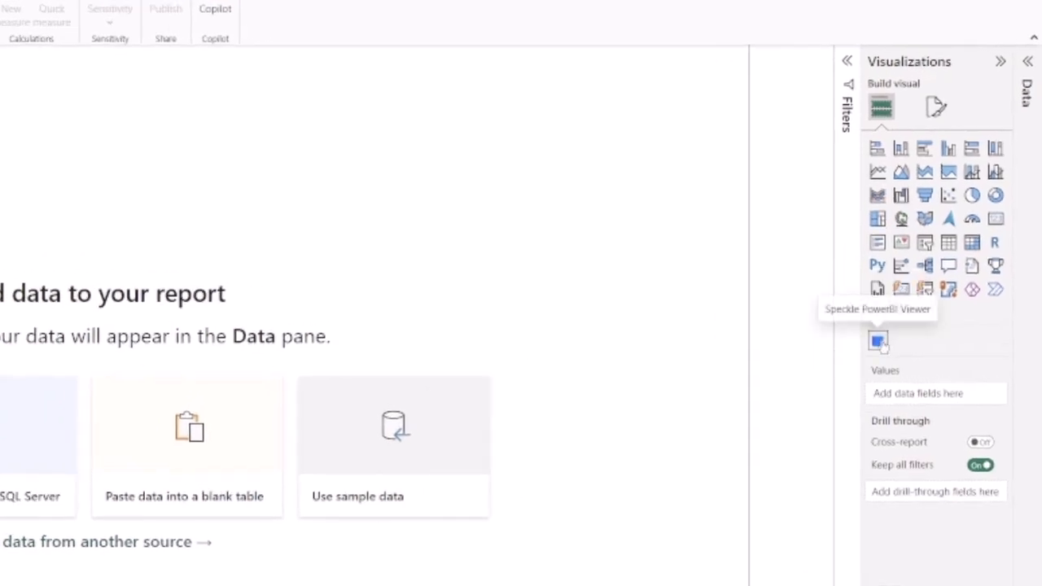
Add a Speckle 3D visual to the report canvas.
click(878, 342)
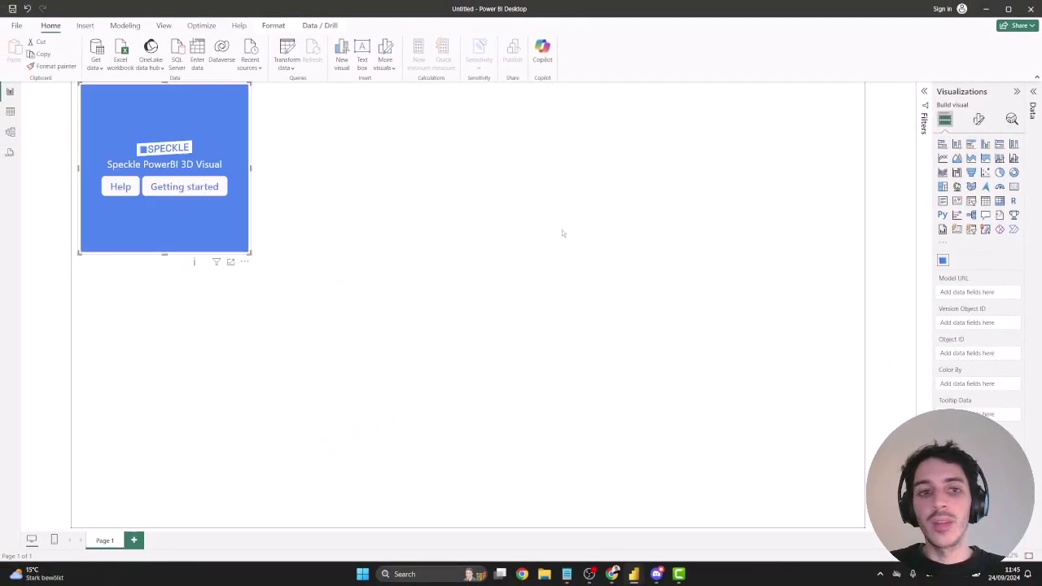
click(518, 230)
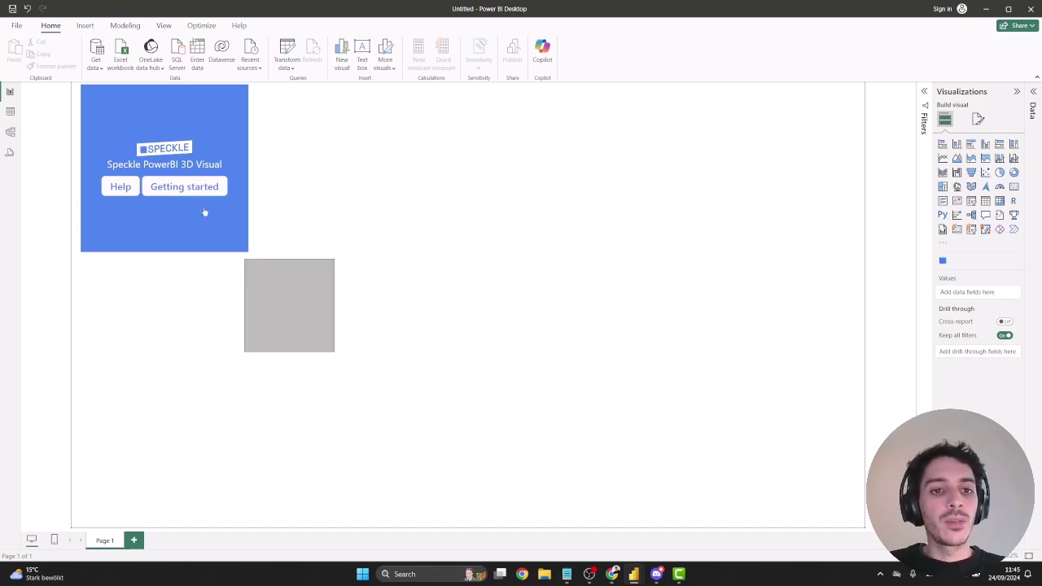
mouse_move(218, 233)
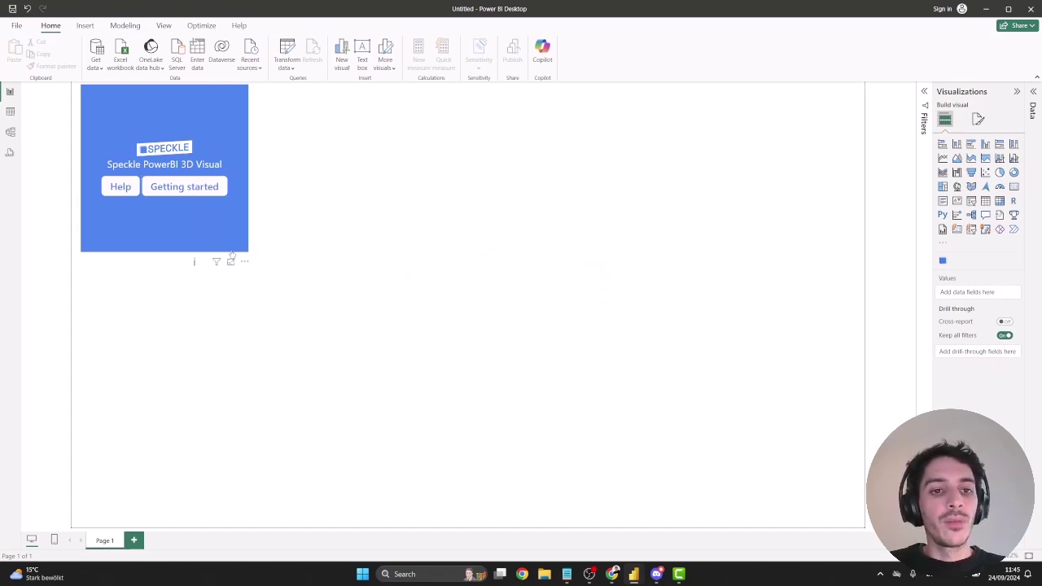
click(232, 254)
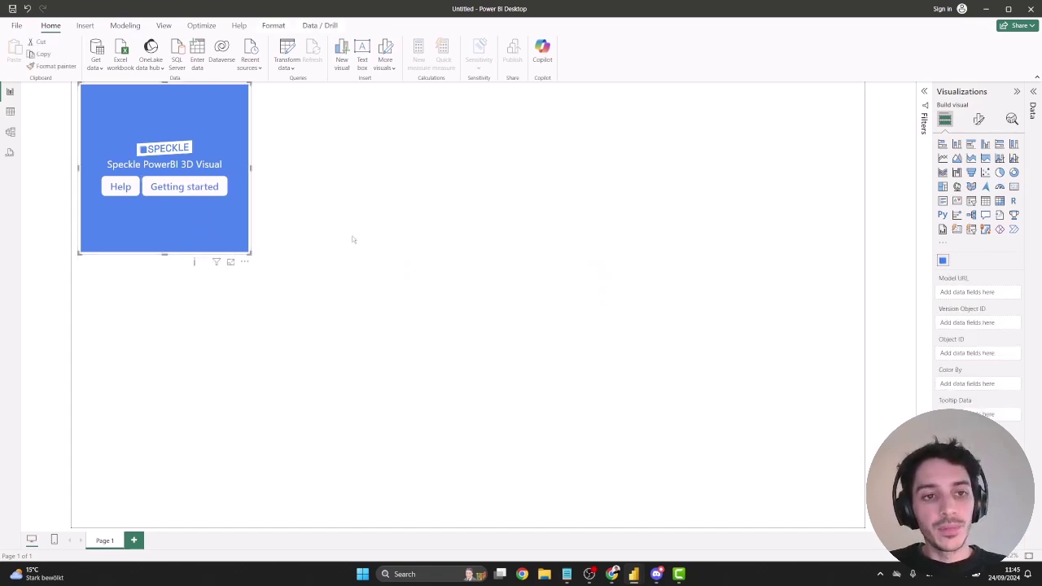
click(353, 174)
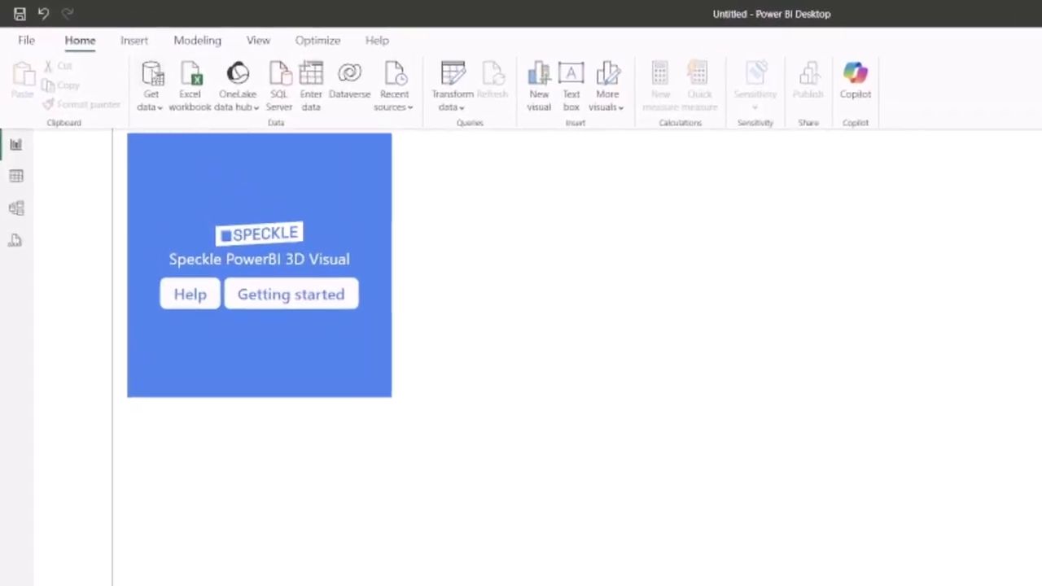
In Get data, search 'sPECKLE' and connect with 'Speckle - Get Model by URL (Beta) (Custom)'.
click(152, 81)
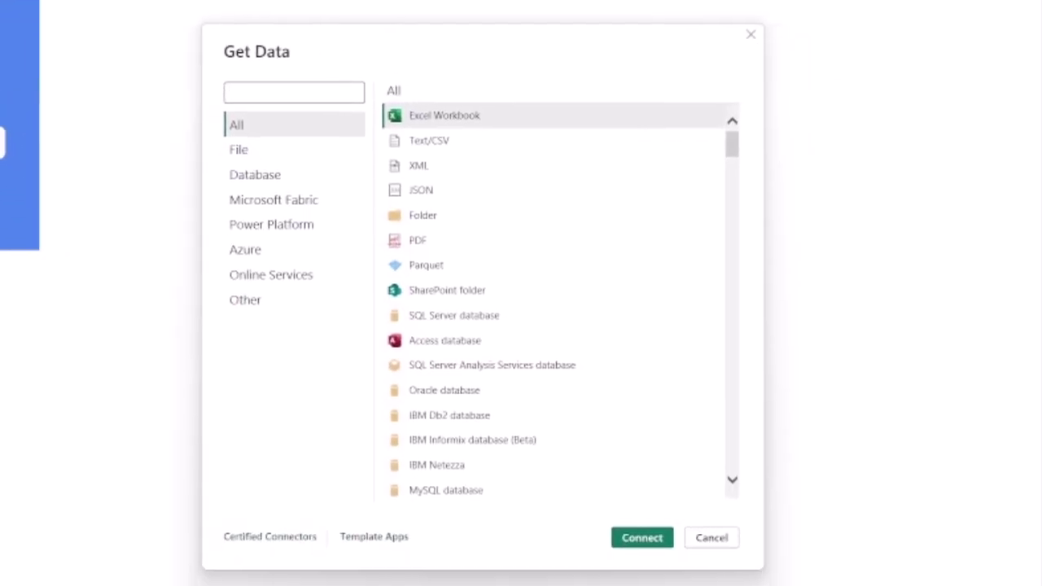
text(sPECKLE)
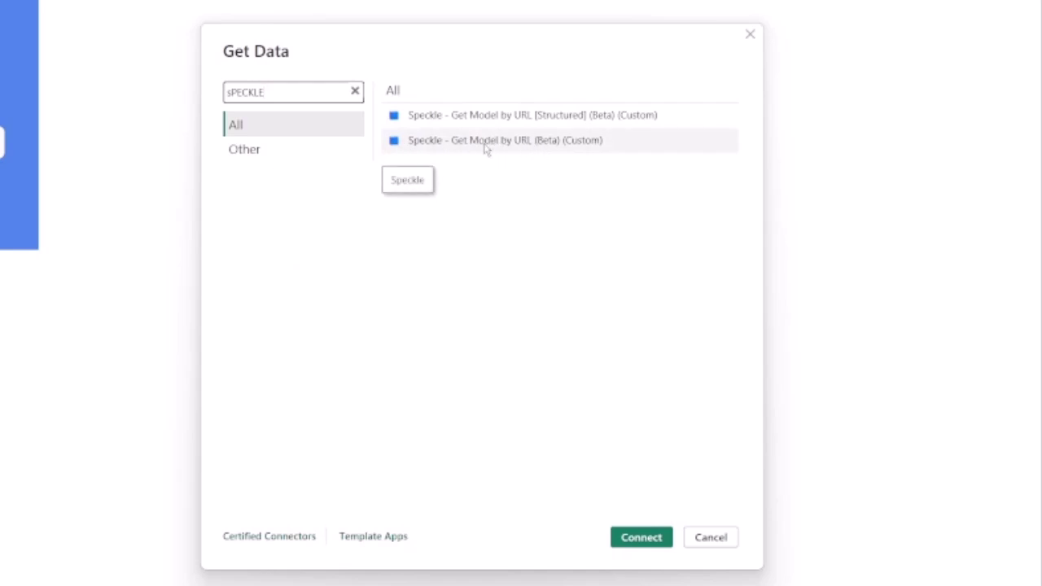
click(554, 147)
click(656, 543)
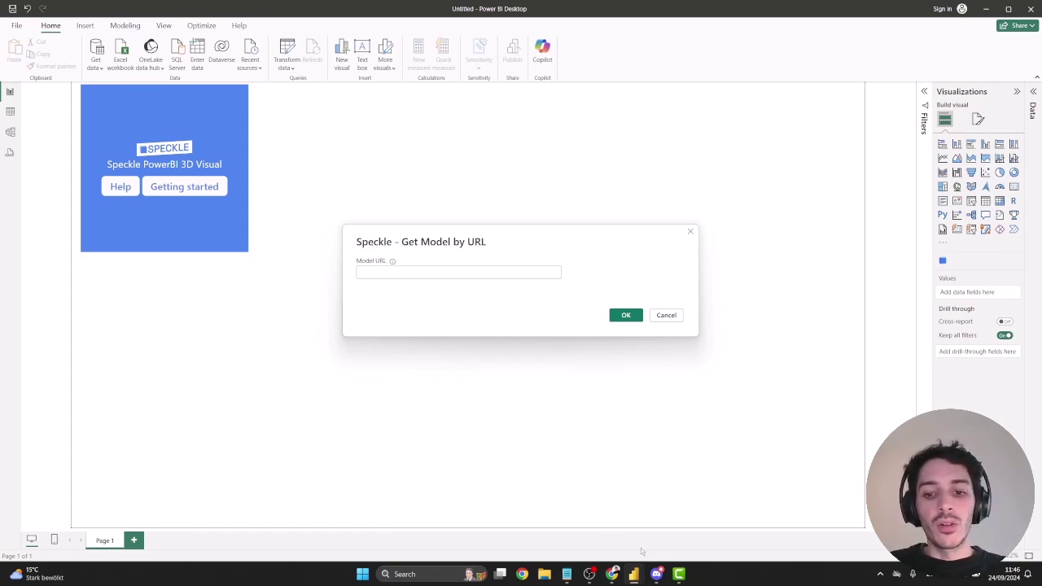
Open the massing model in the Speckle viewer and select a building to view its properties.
click(611, 574)
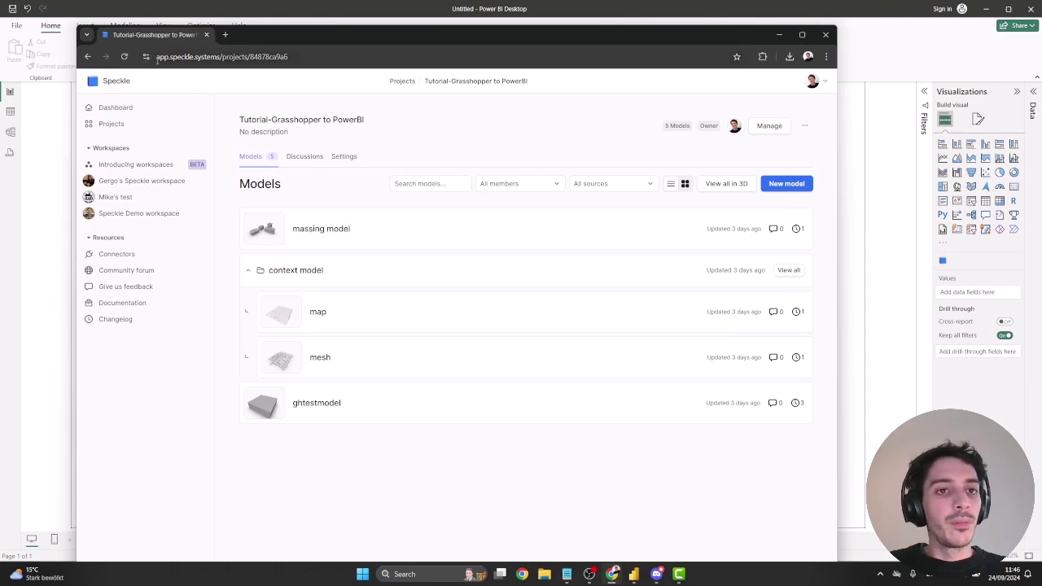
click(318, 234)
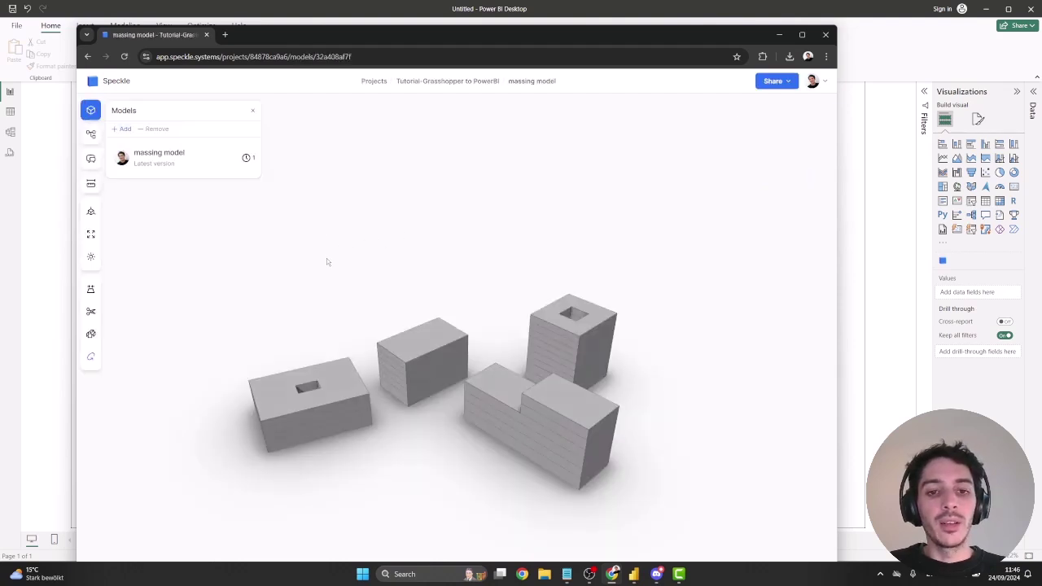
drag(437, 25, 442, 16)
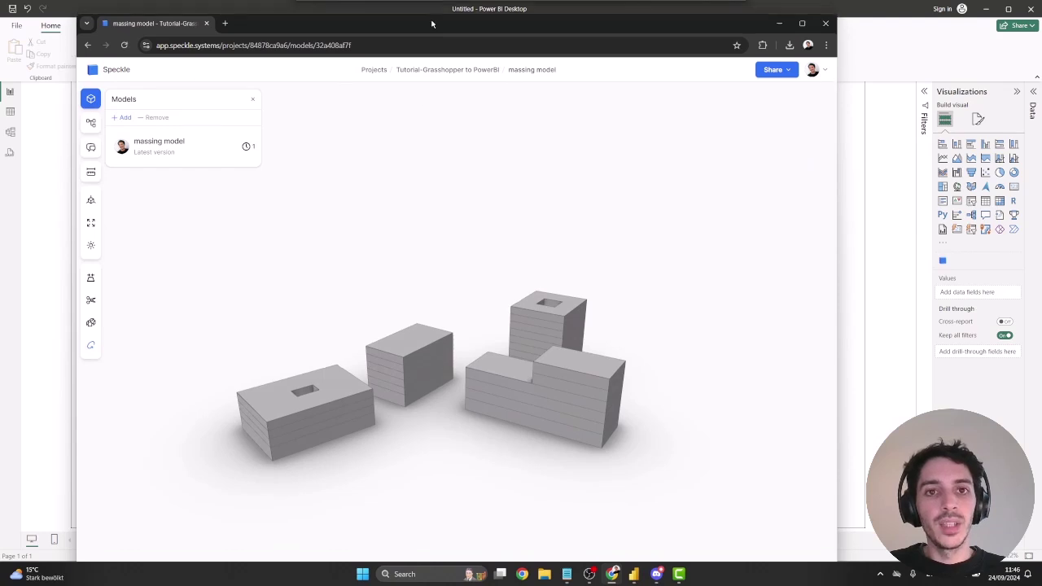
click(439, 273)
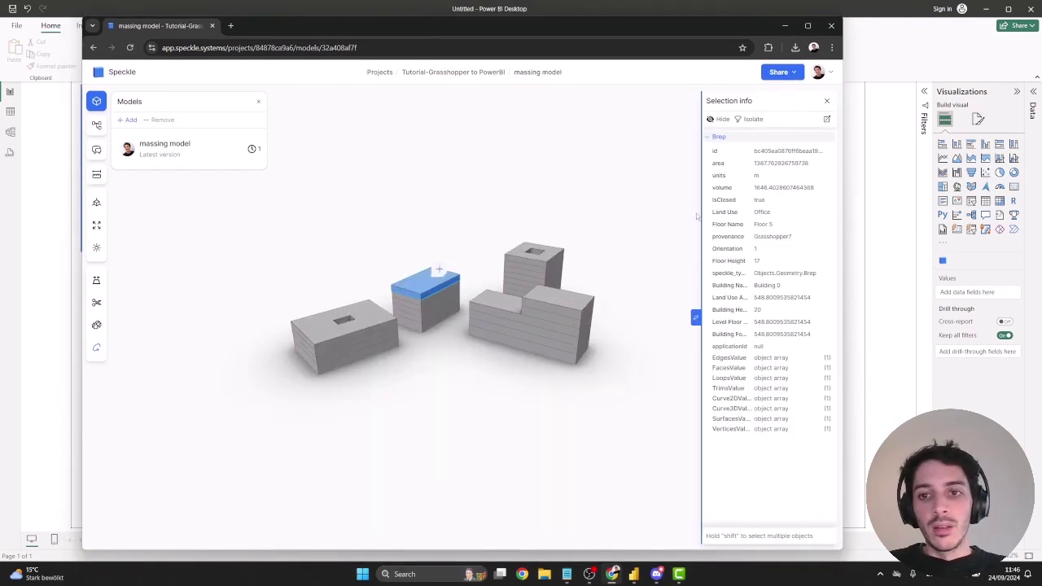
drag(700, 211, 677, 215)
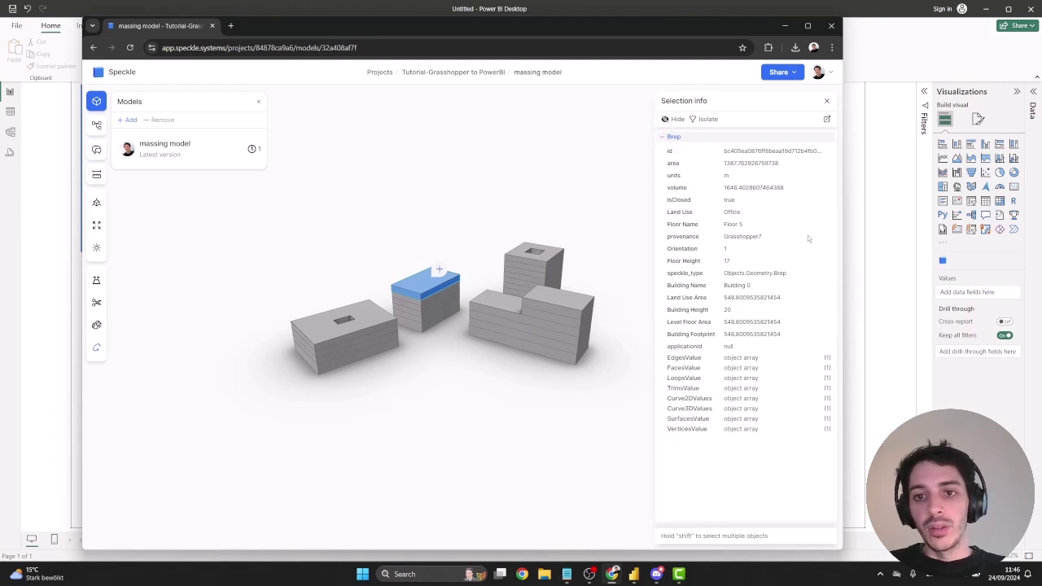
Inspect the tower's top floor and Building 3, then copy the model URL and minimize the browser.
click(550, 254)
click(582, 291)
click(368, 49)
key(ctrl+c)
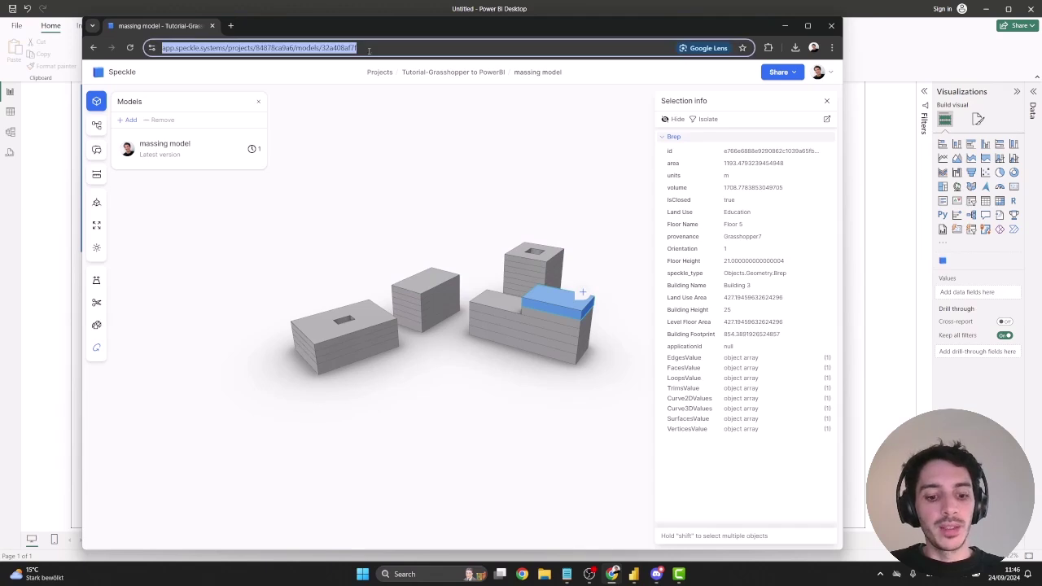
click(783, 25)
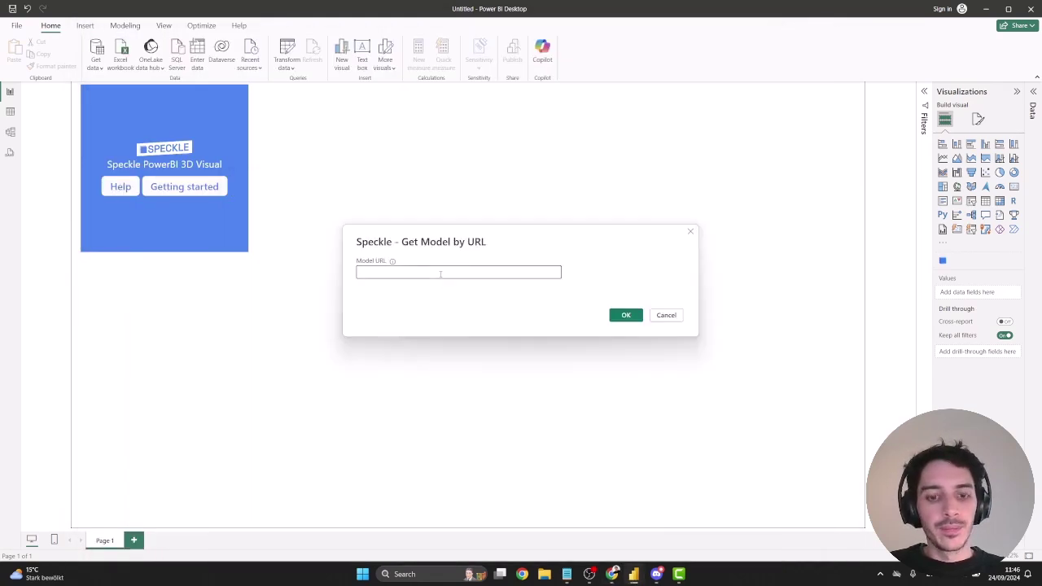
Paste the massing model URL into Model URL, fetch the data, and choose Transform Data.
key(ctrl+v)
click(624, 315)
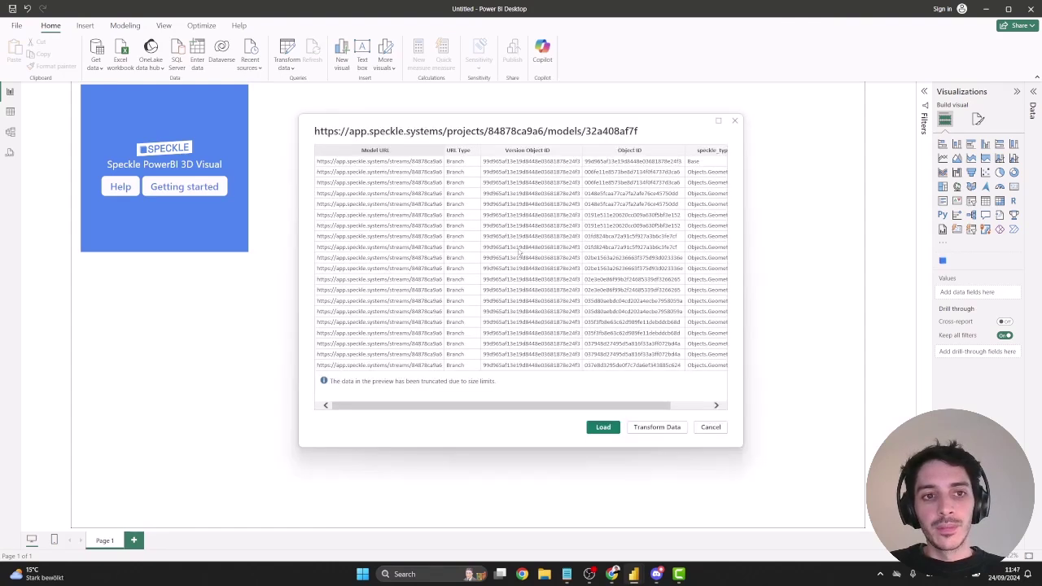
click(666, 431)
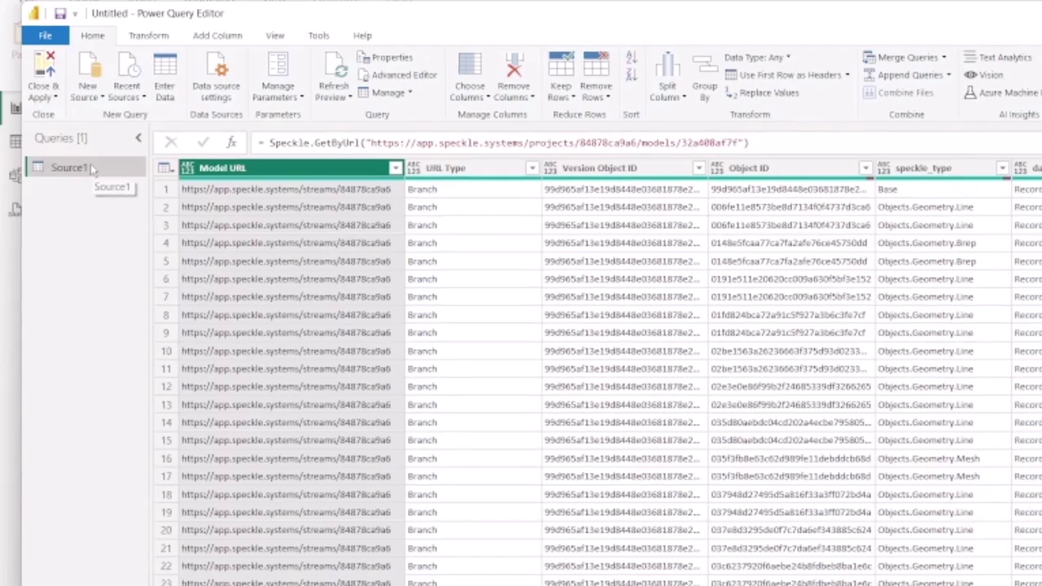
Rename the Source1 query to 'Base'.
right_click(92, 168)
click(147, 233)
text(Base)
key(Return)
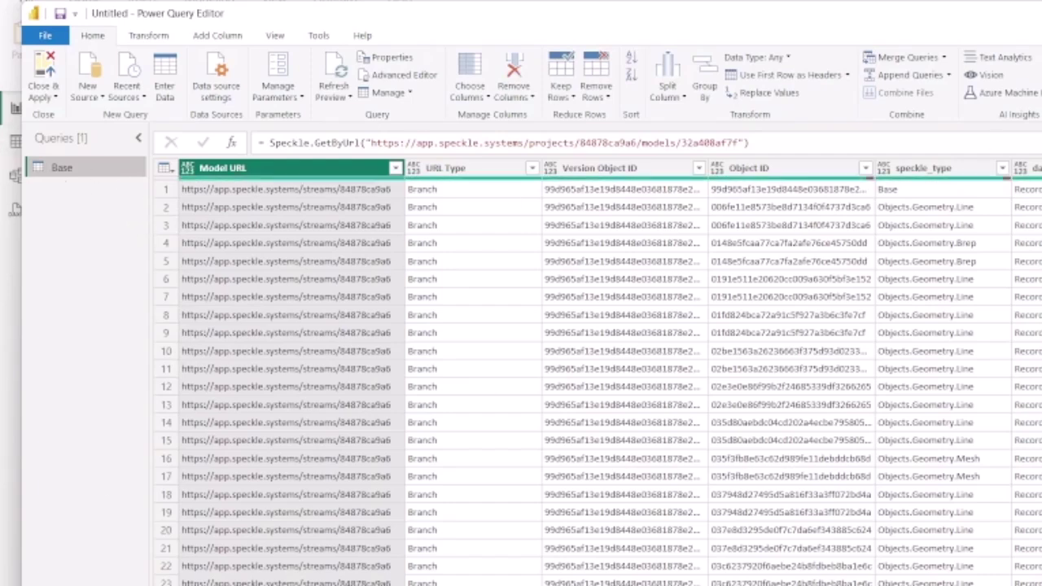
Duplicate the Base query and rename the copy 'Geometry_Data'.
right_click(92, 168)
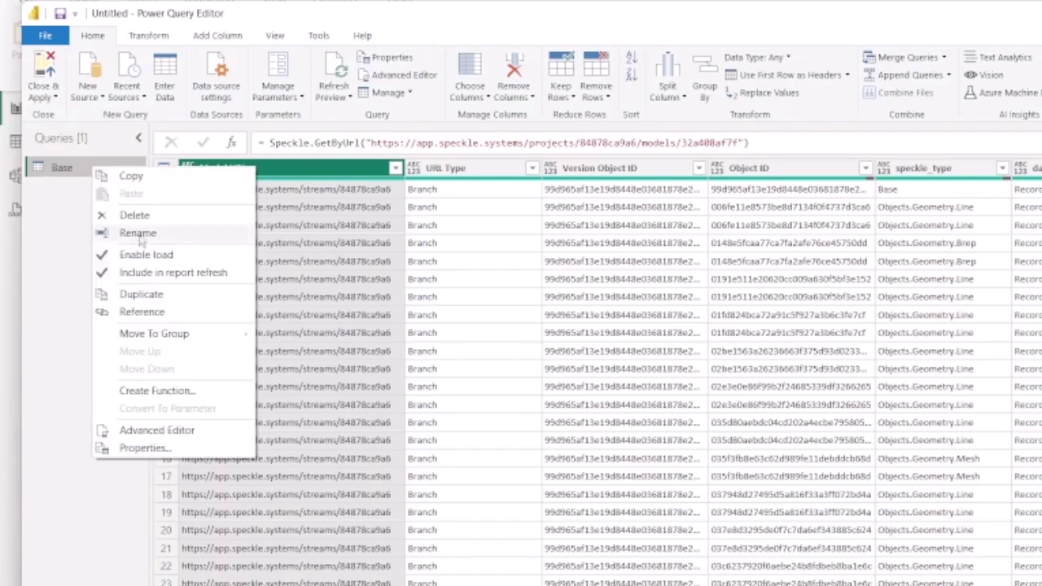
click(142, 296)
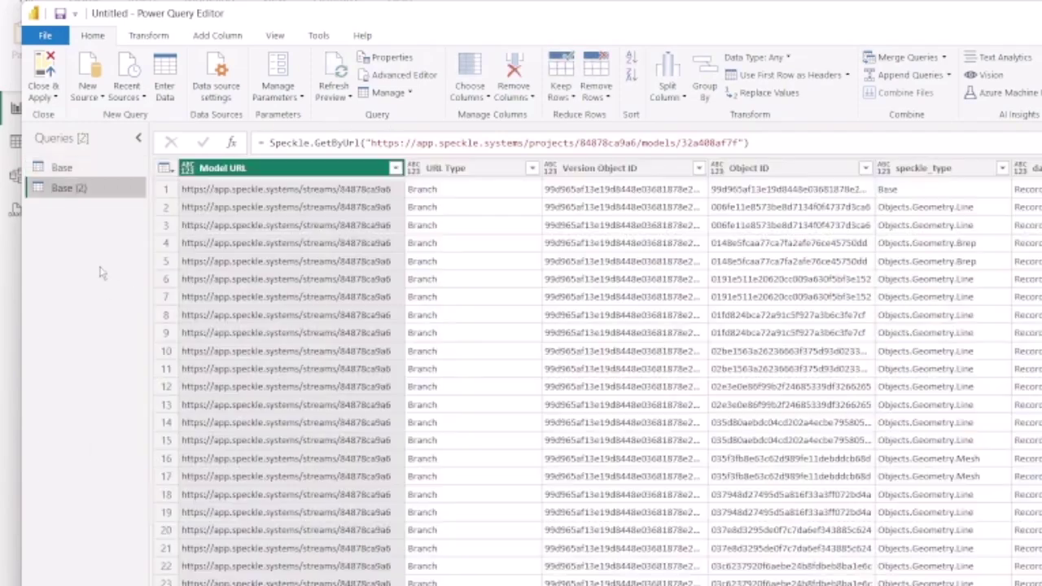
right_click(77, 193)
click(91, 259)
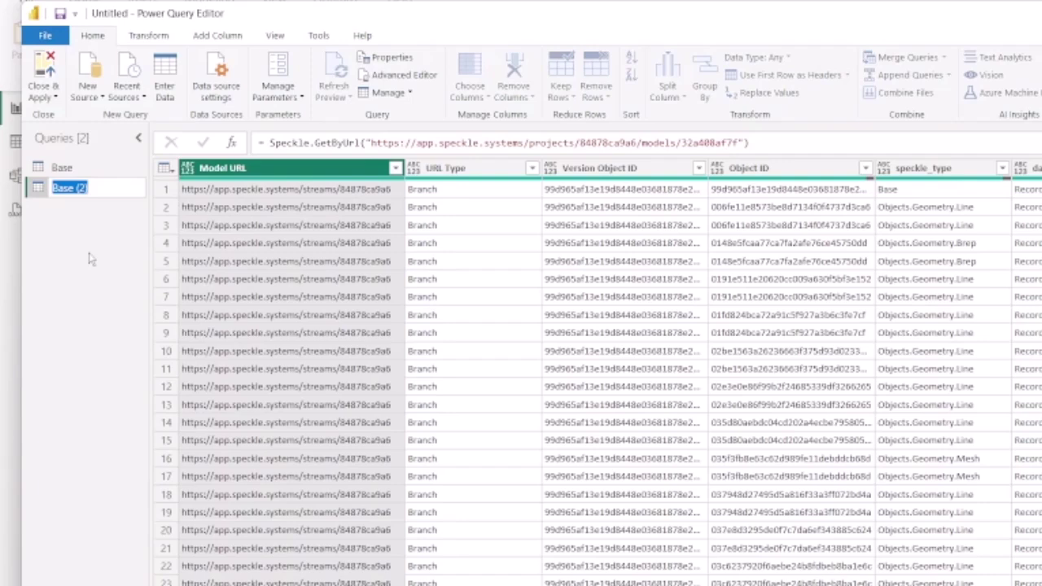
text(Geometr)
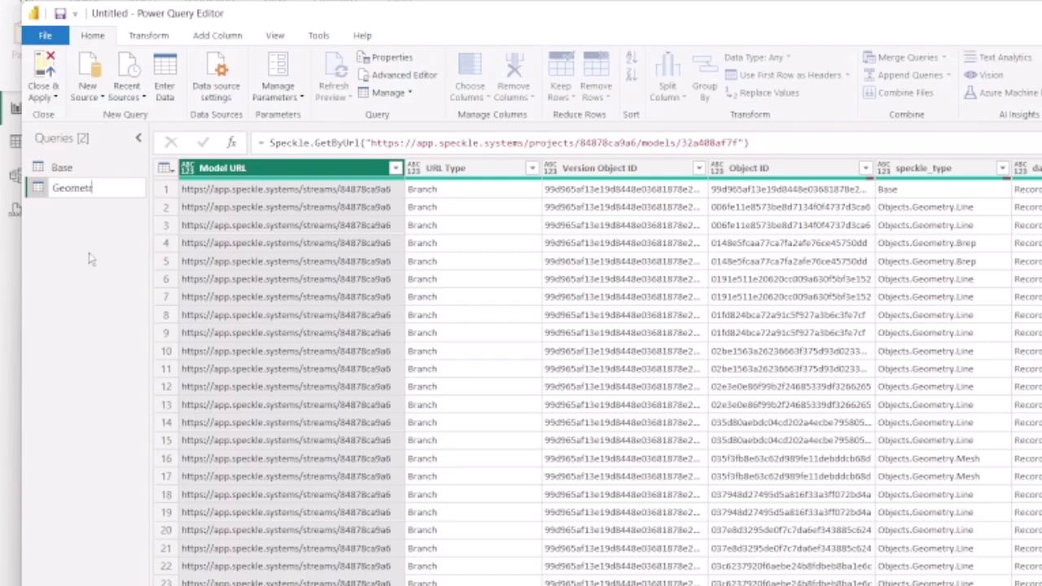
text(y_Data)
key(Return)
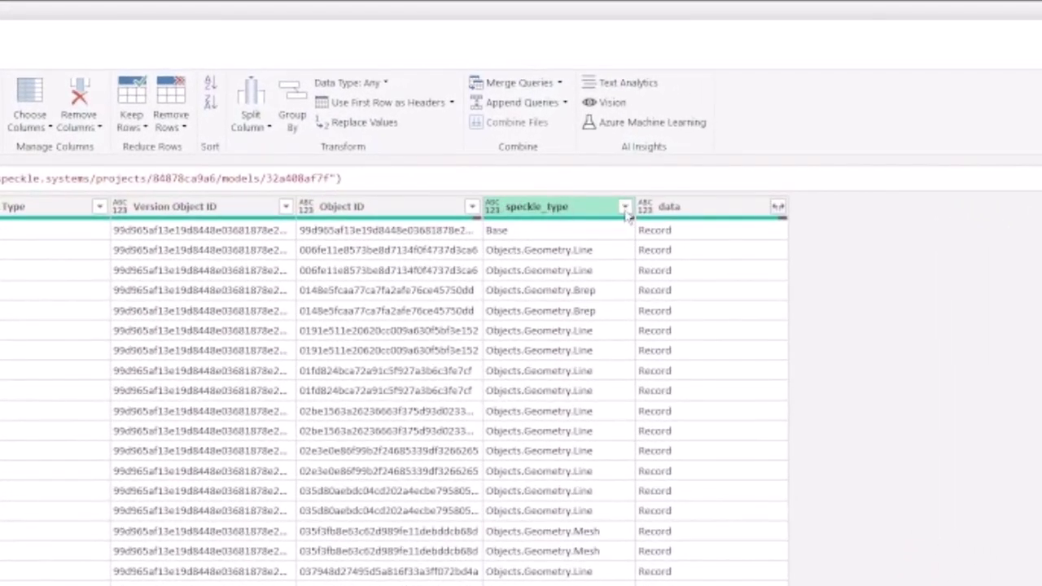
Filter speckle_type to Objects.Geometry.Brep only, then preview the first row's data record.
click(618, 186)
click(355, 406)
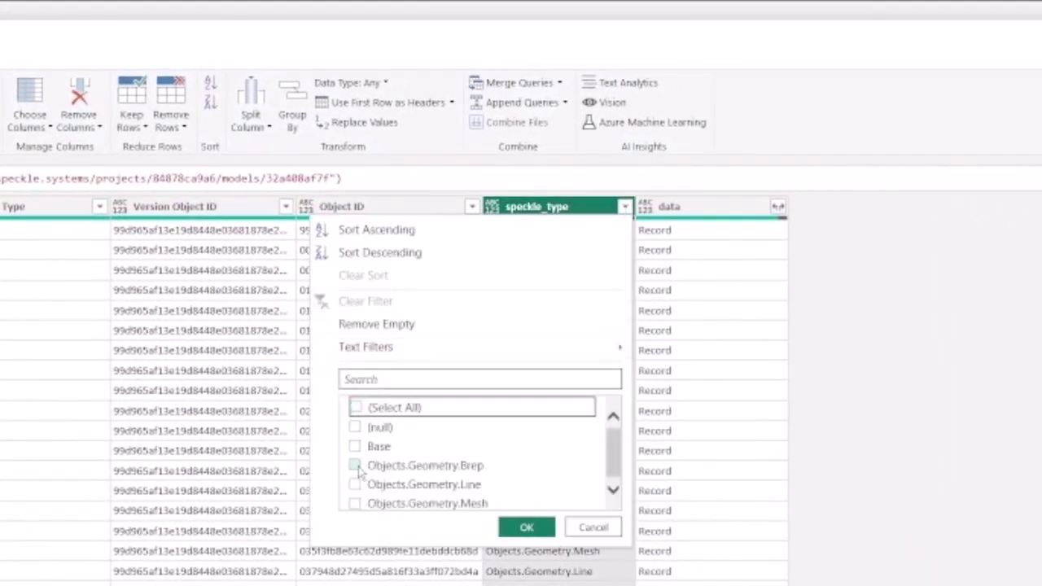
click(356, 465)
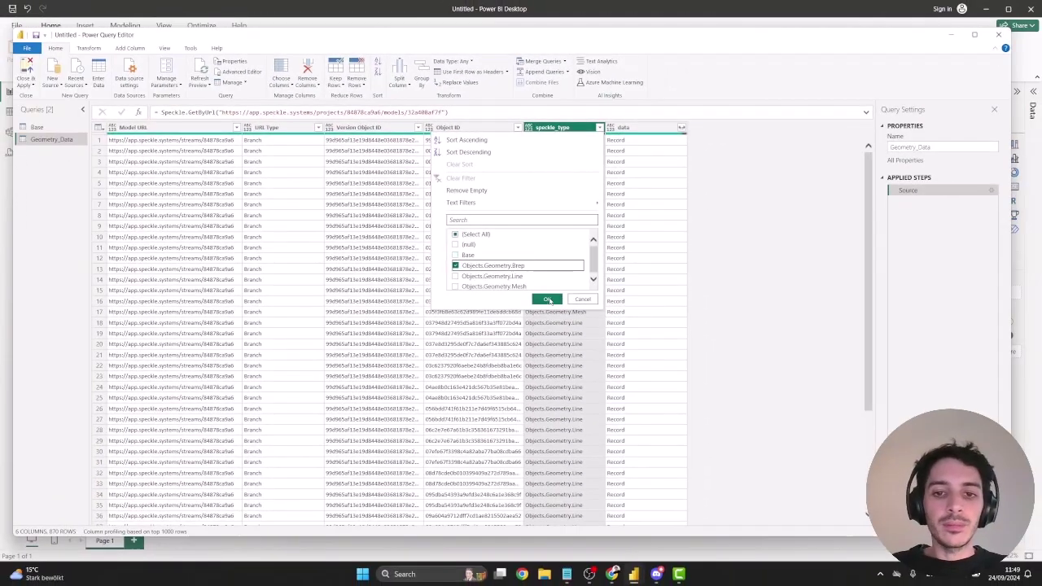
click(549, 300)
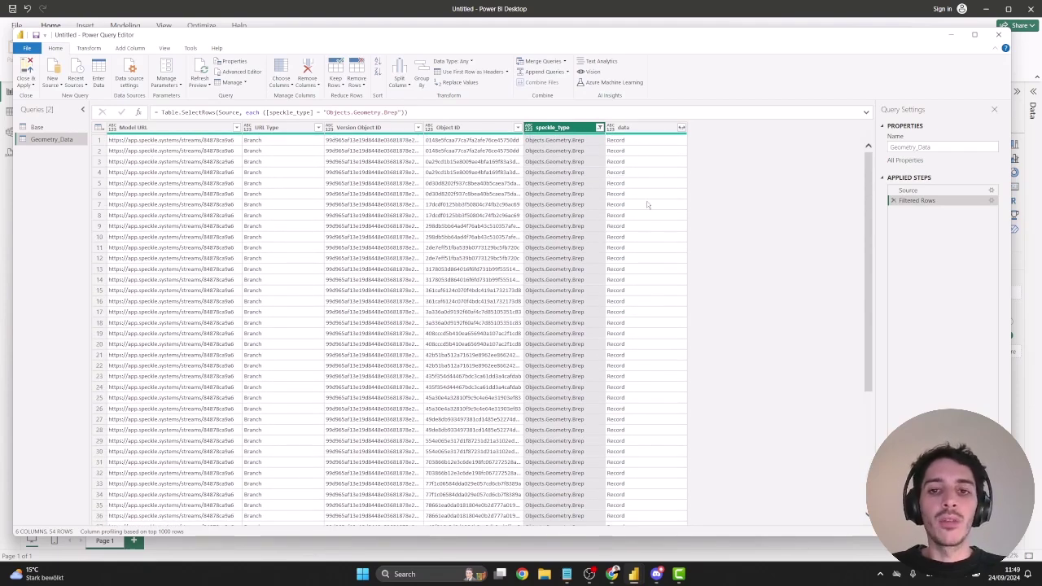
click(643, 140)
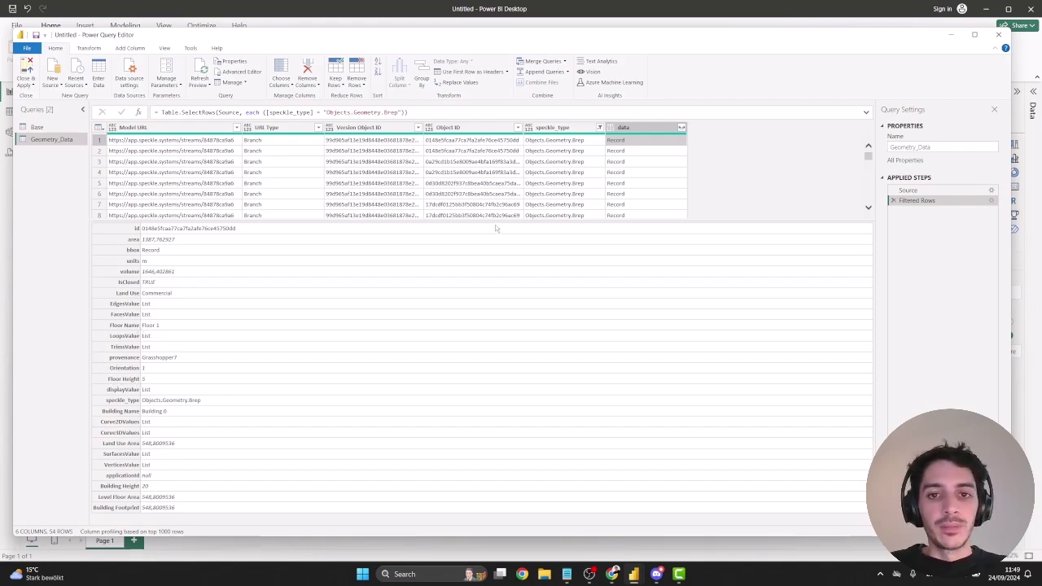
drag(497, 224, 479, 355)
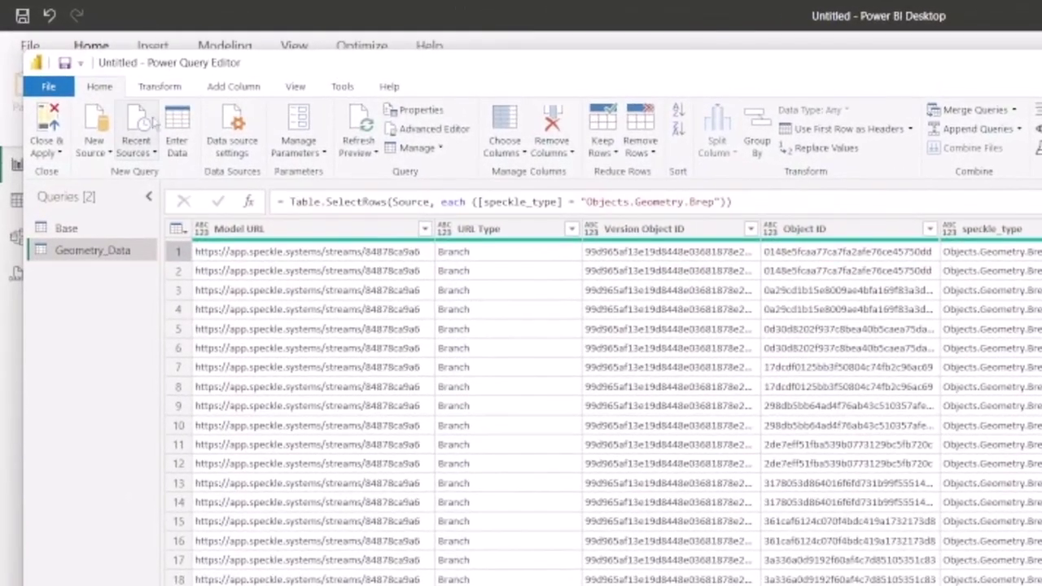
Start a custom column named 'Land Use', inserting the data column and '[Land Use' into the formula.
click(231, 88)
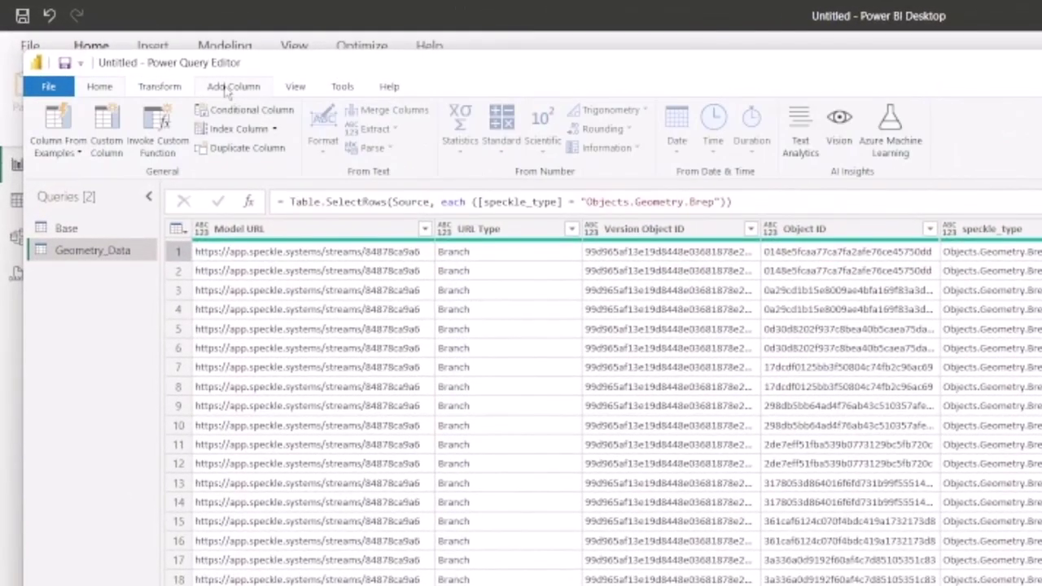
click(106, 130)
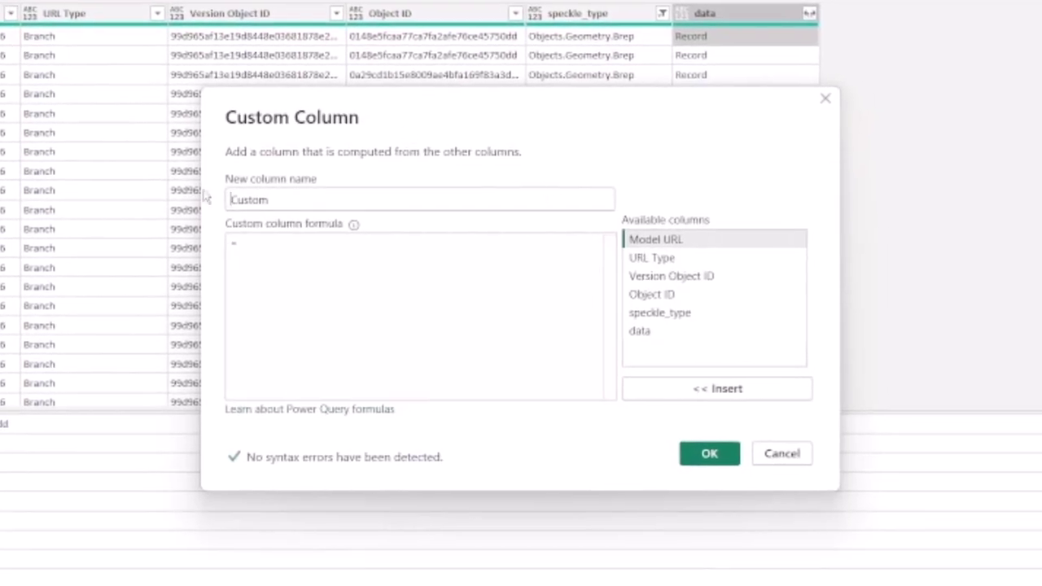
double_click(249, 203)
text(La)
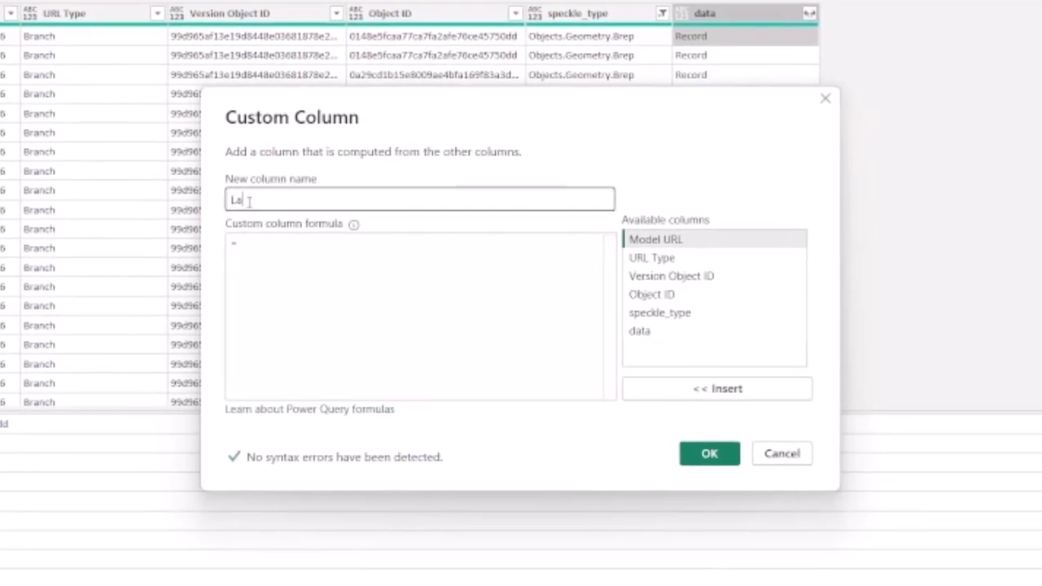
text(nd Use)
double_click(651, 332)
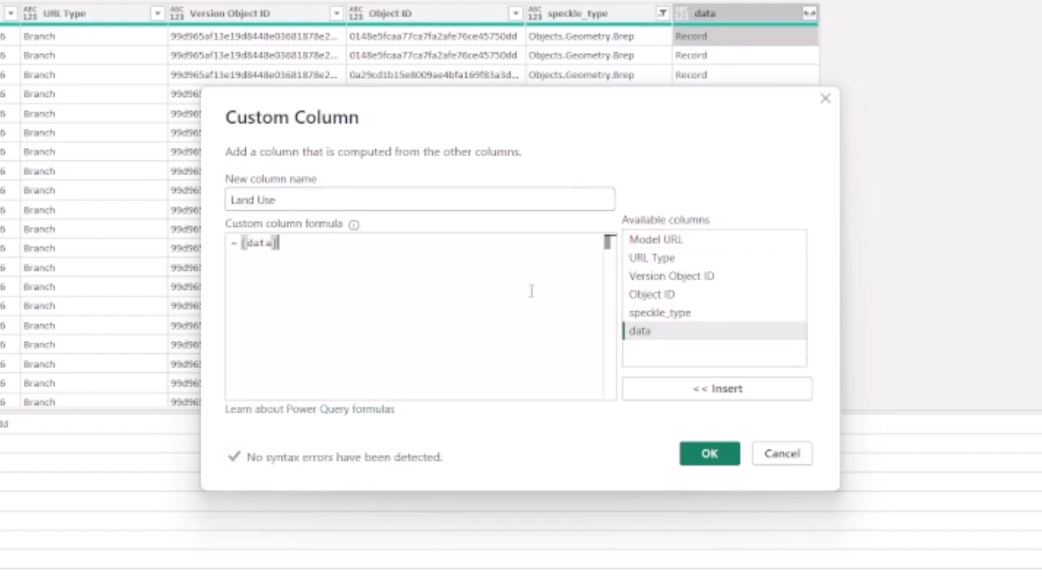
text([)
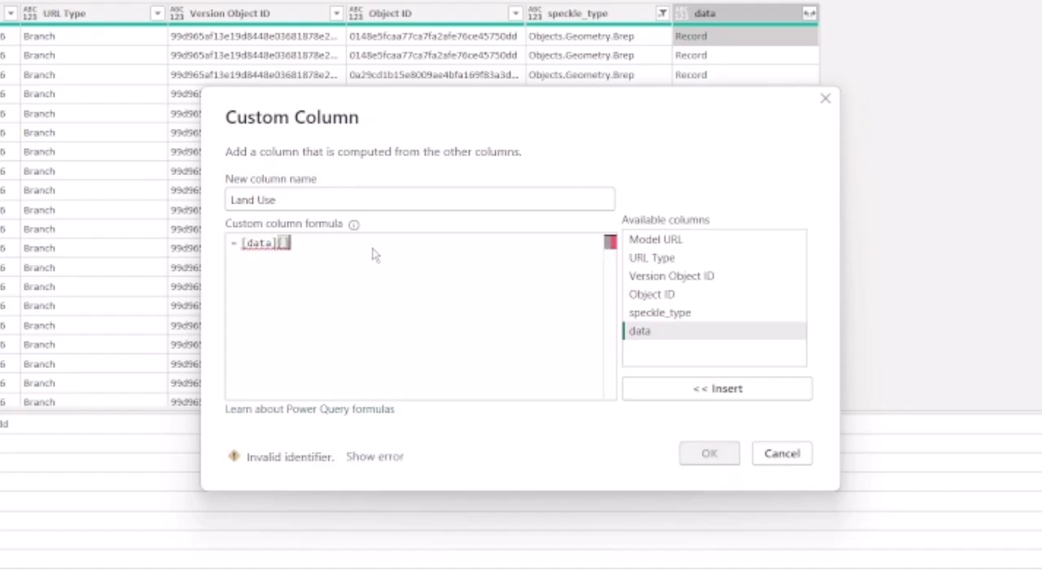
text(Land Use)
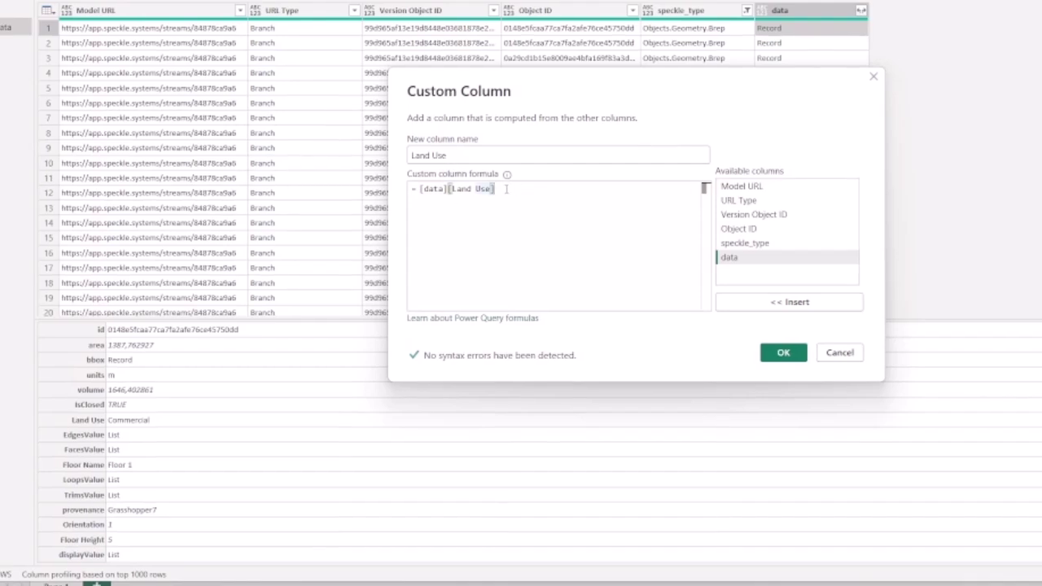
Fix the formula to [data][Land Use] and confirm the Land Use column.
key(ctrl+a)
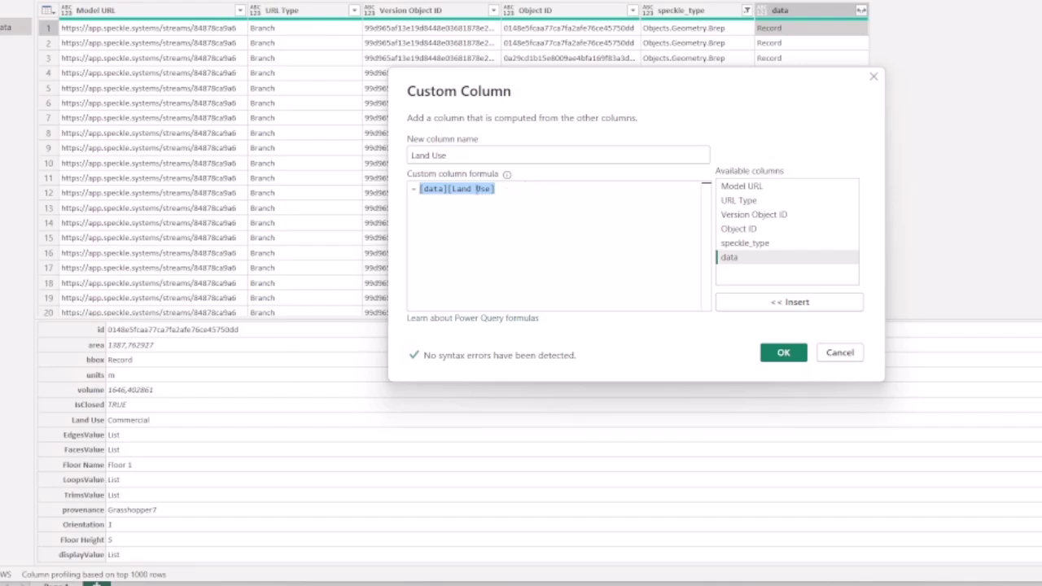
click(458, 188)
triple_click(456, 188)
click(452, 188)
drag(452, 188, 490, 188)
click(496, 189)
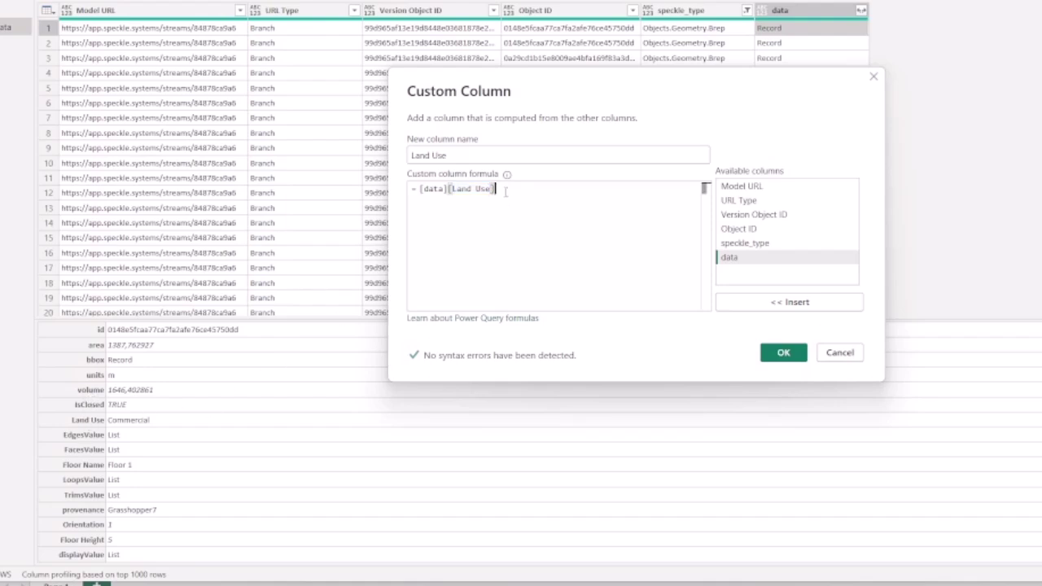
drag(495, 189, 420, 188)
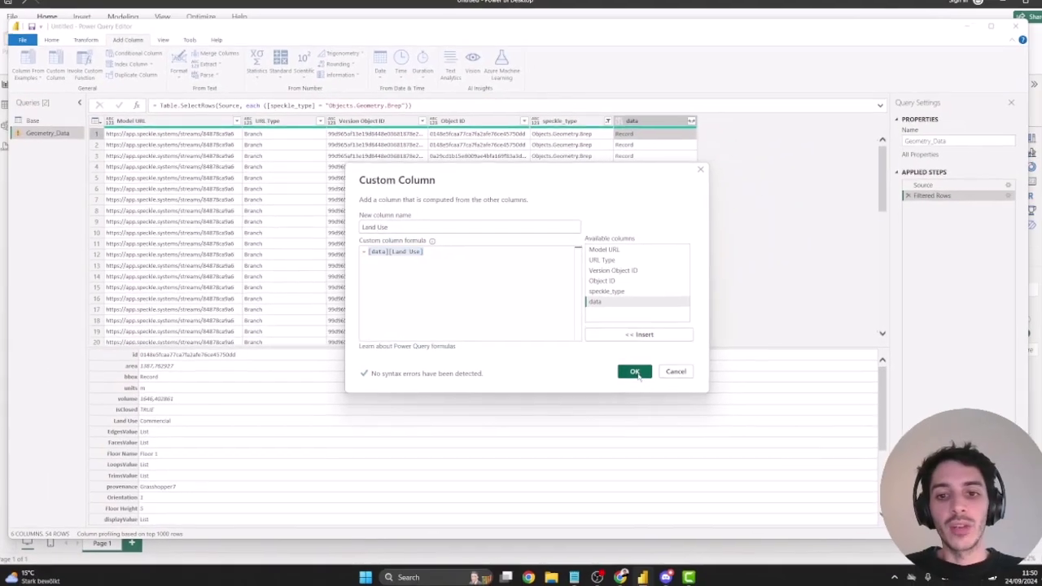
click(783, 353)
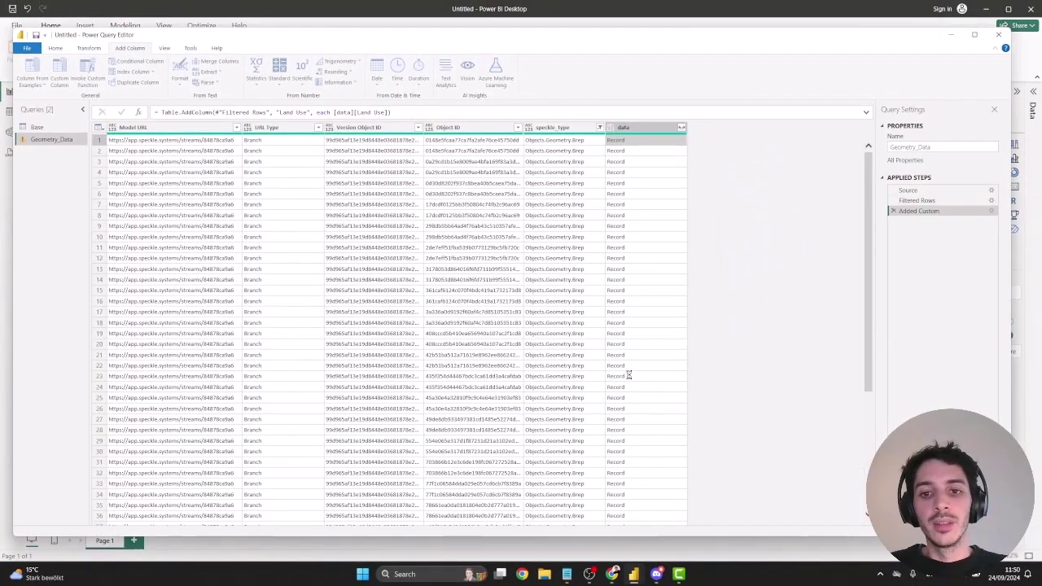
Add custom columns for Floor Name and Floor Height, e.g. [data][Floor Height].
scroll(713, 240, down, 6)
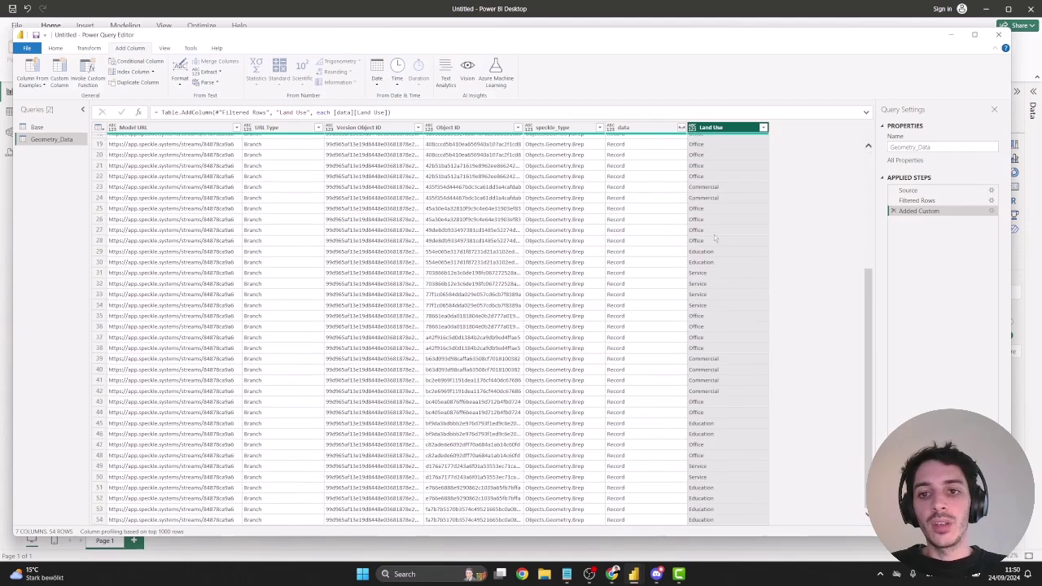
scroll(714, 418, up, 6)
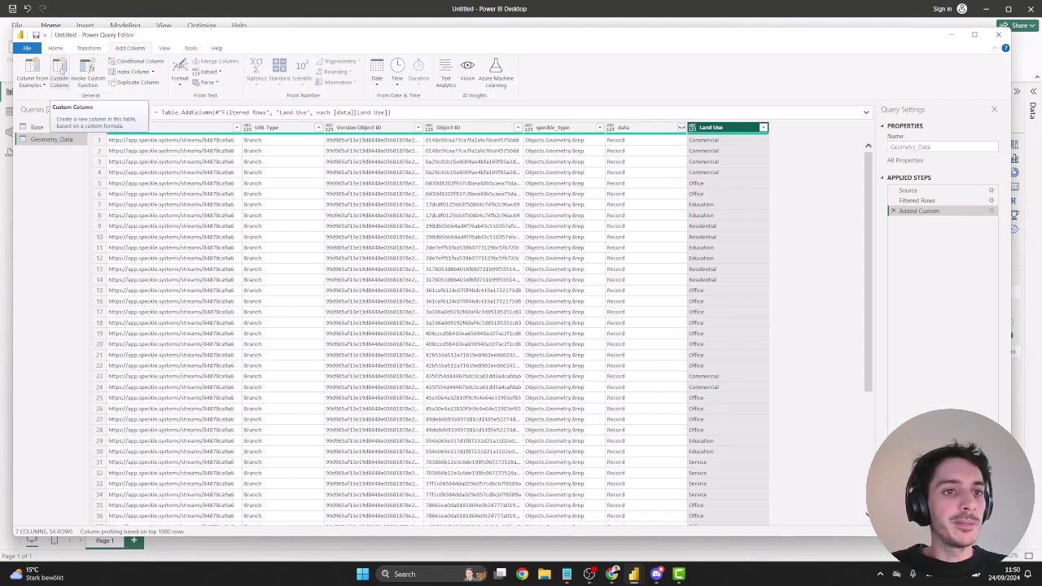
click(59, 71)
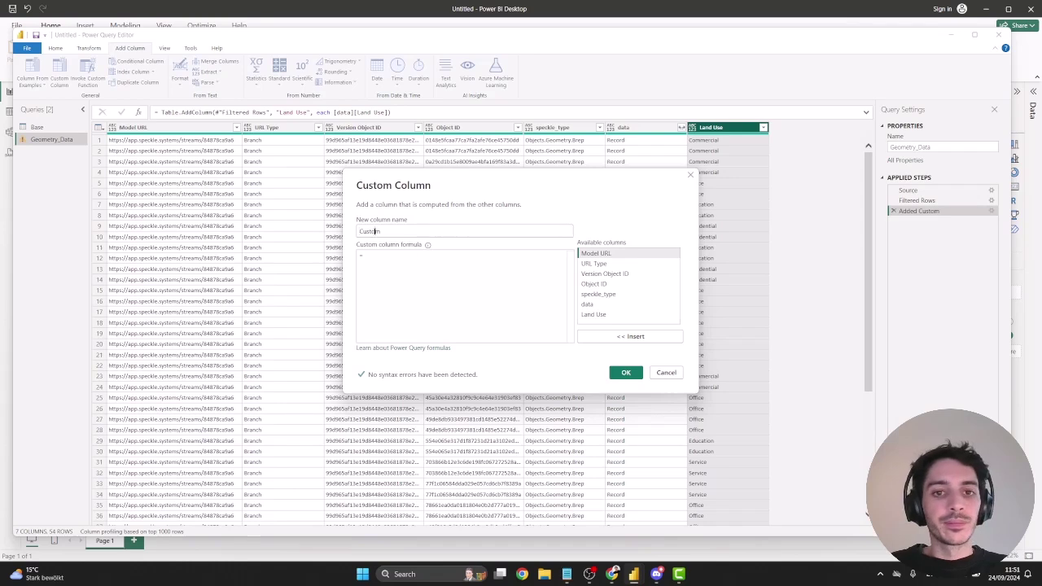
double_click(371, 231)
text(Floor Name)
click(424, 255)
text([data][)
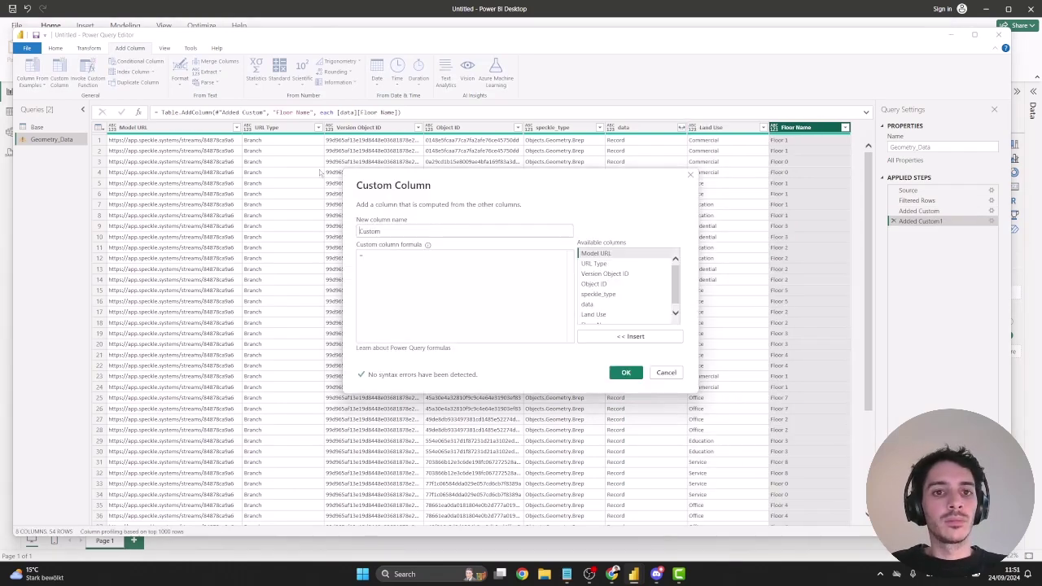
double_click(371, 231)
text(Floor Height)
click(456, 255)
text([data][Floor Height])
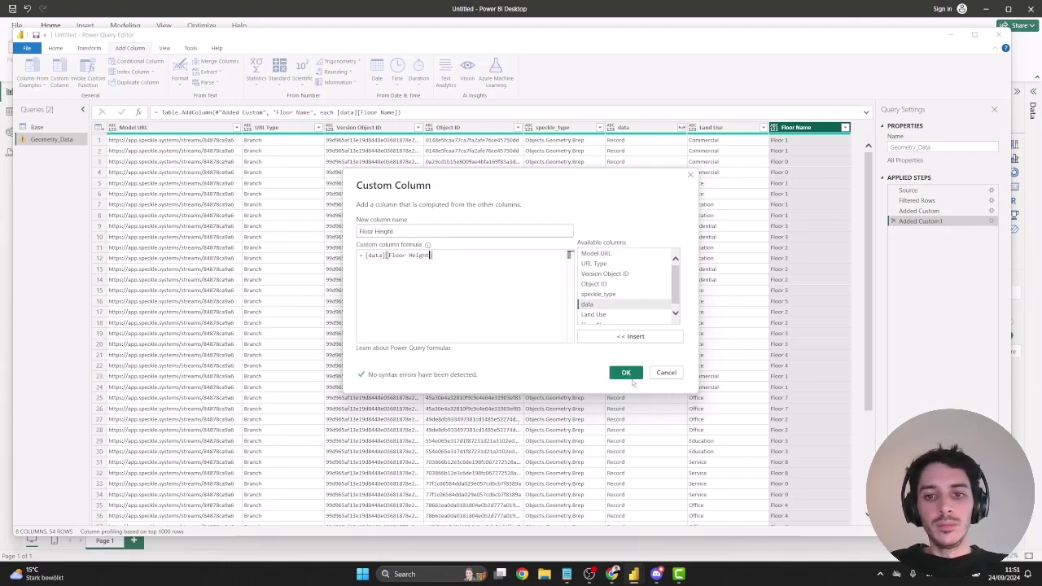
click(626, 372)
Add Building Name and Land Use Area columns from [data][Building Name] and [data][Land Use Area].
click(59, 73)
double_click(370, 231)
text(Building Name)
click(456, 254)
text([data][Building Name])
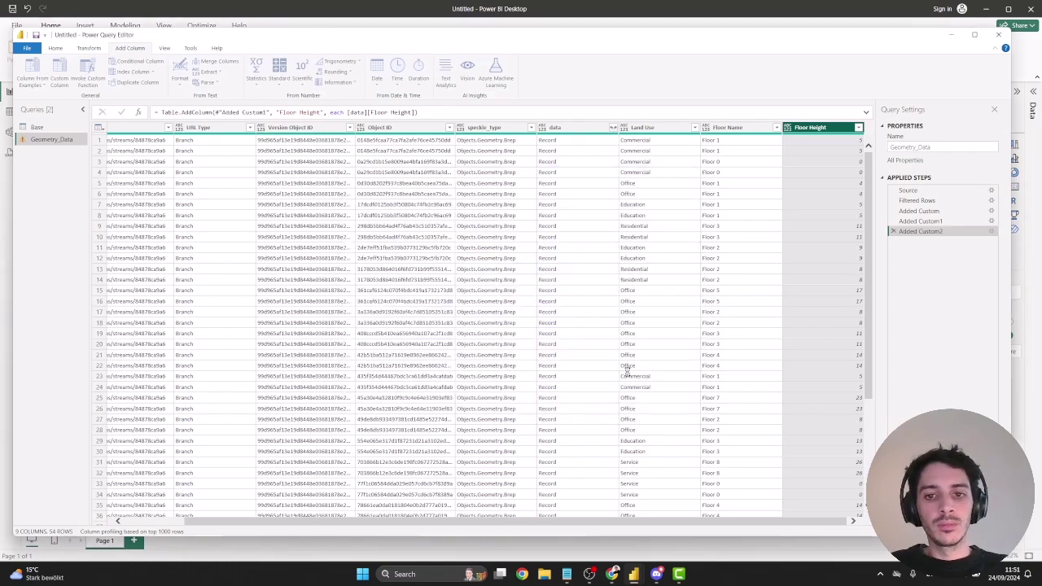
click(626, 372)
click(58, 73)
text(Land Use Area)
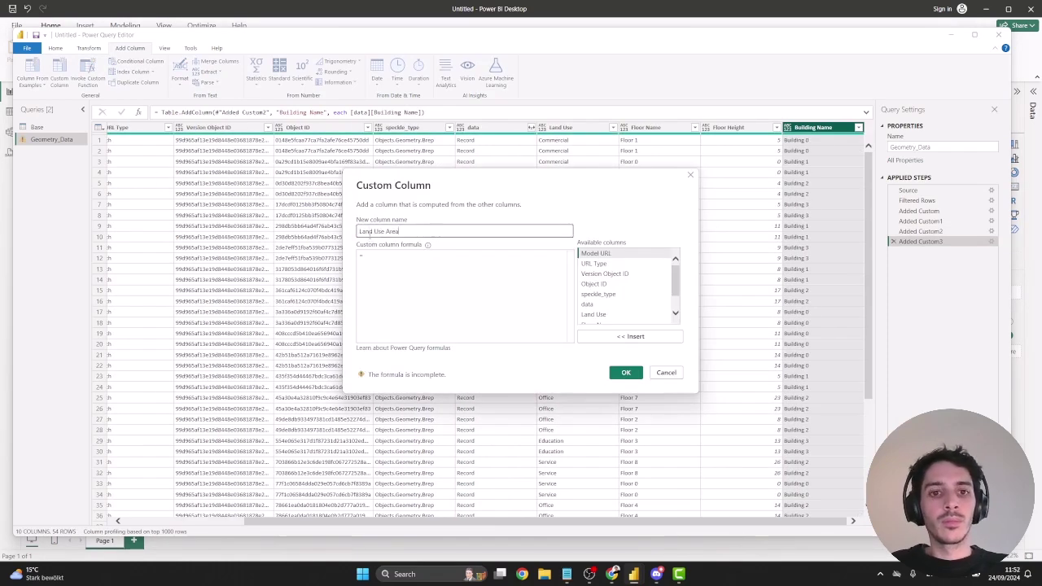
click(456, 255)
text([data][Land Use Area])
click(626, 372)
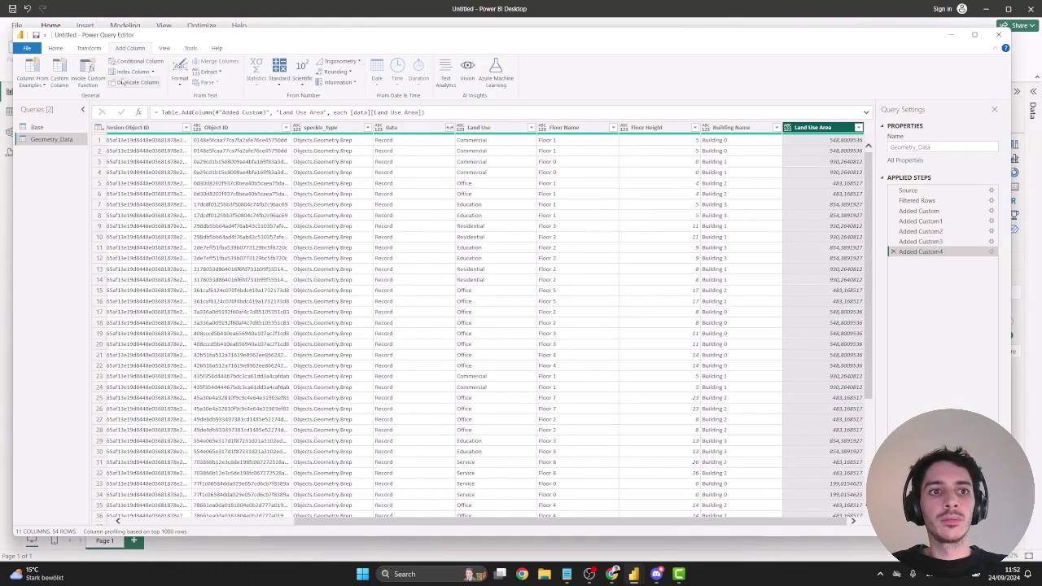
Add Building Height and Level Floor Area columns from their [data][...] fields.
click(59, 73)
text(Building Height)
click(383, 265)
text([data][Building Height])
click(619, 367)
click(59, 73)
double_click(370, 231)
text(Level Floor Area)
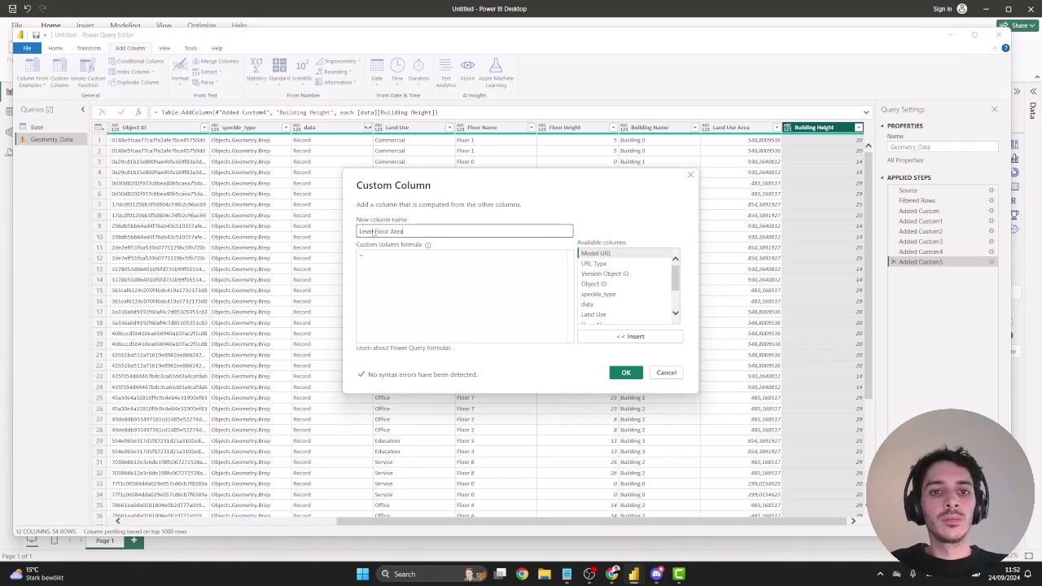
click(382, 266)
text([data][Level Floor Area])
click(626, 372)
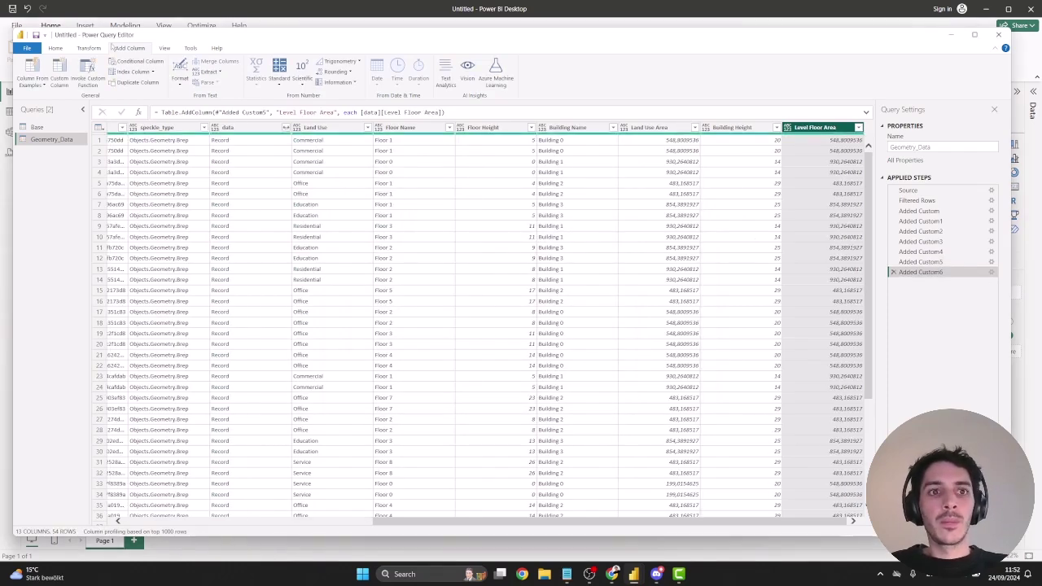
Add Building Footprint ([data][Building Footprint]) and Volume ([data][volume]) custom columns.
click(59, 72)
text(Building Footprint)
click(442, 271)
text([data][)
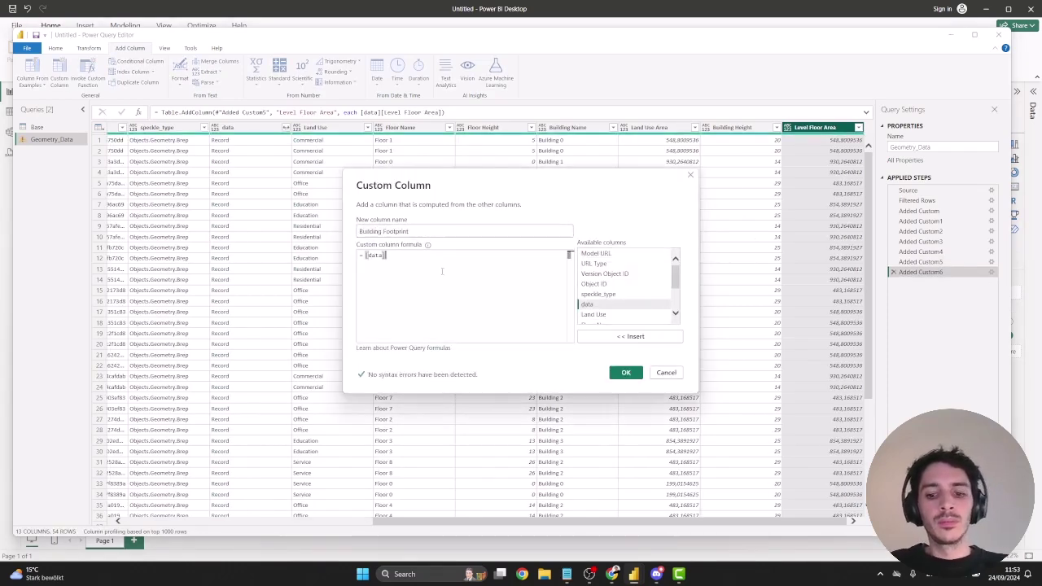
text(Building Footprint])
click(625, 372)
click(59, 72)
double_click(370, 231)
text(Volume)
click(442, 271)
text([data][volume])
click(626, 372)
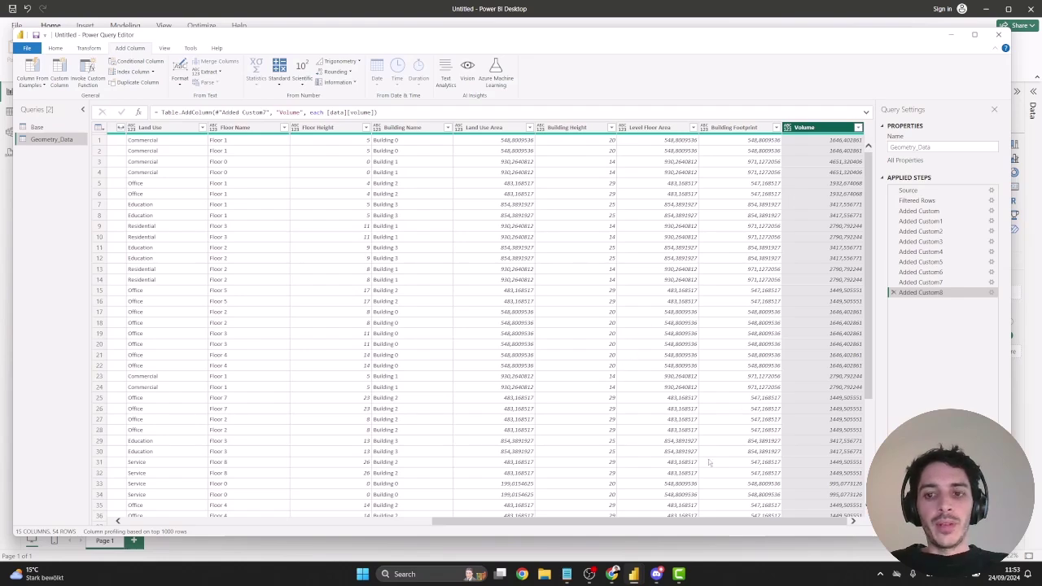
drag(683, 525, 709, 527)
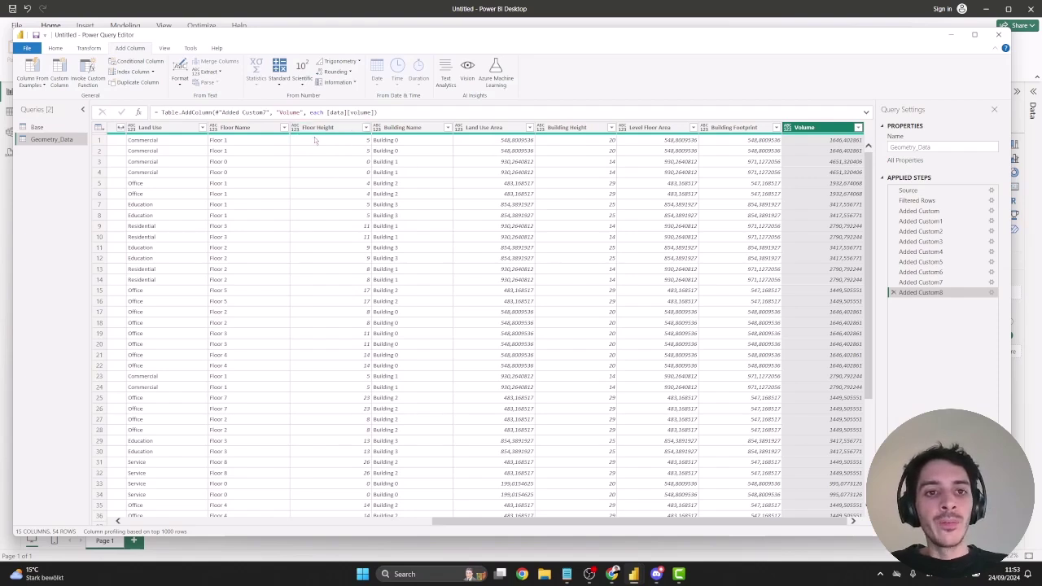
Change the Floor Height column's data type to Whole Number.
click(350, 143)
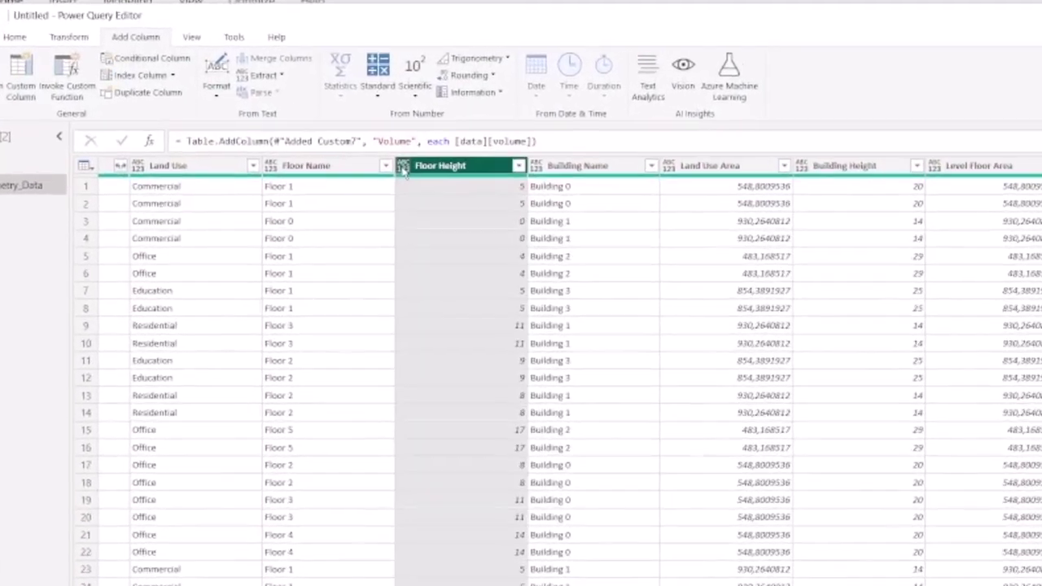
click(295, 128)
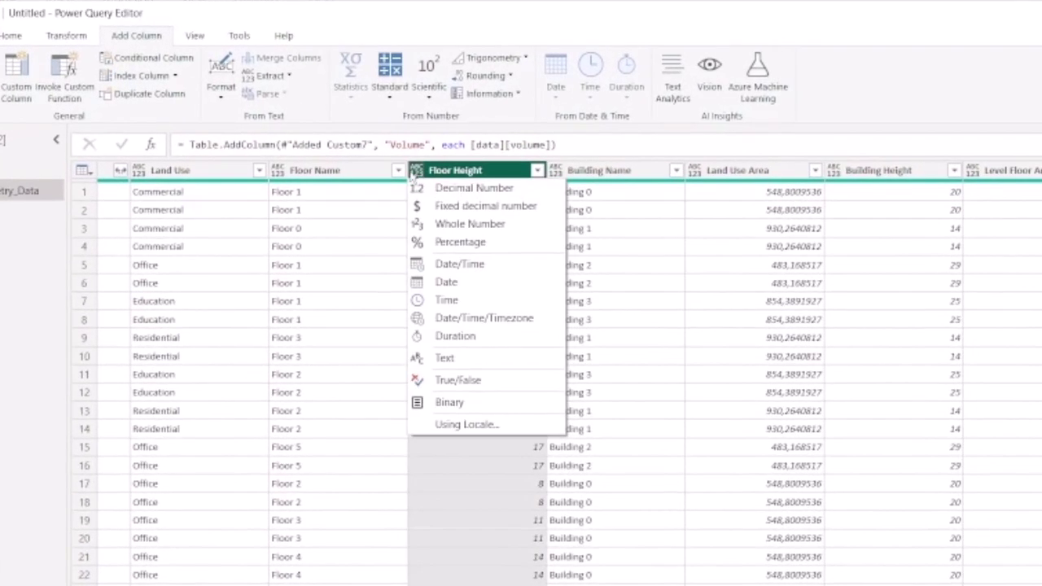
click(456, 224)
Set Land Use Area, Level Floor Area, Building Footprint and Volume to Decimal Number.
click(269, 172)
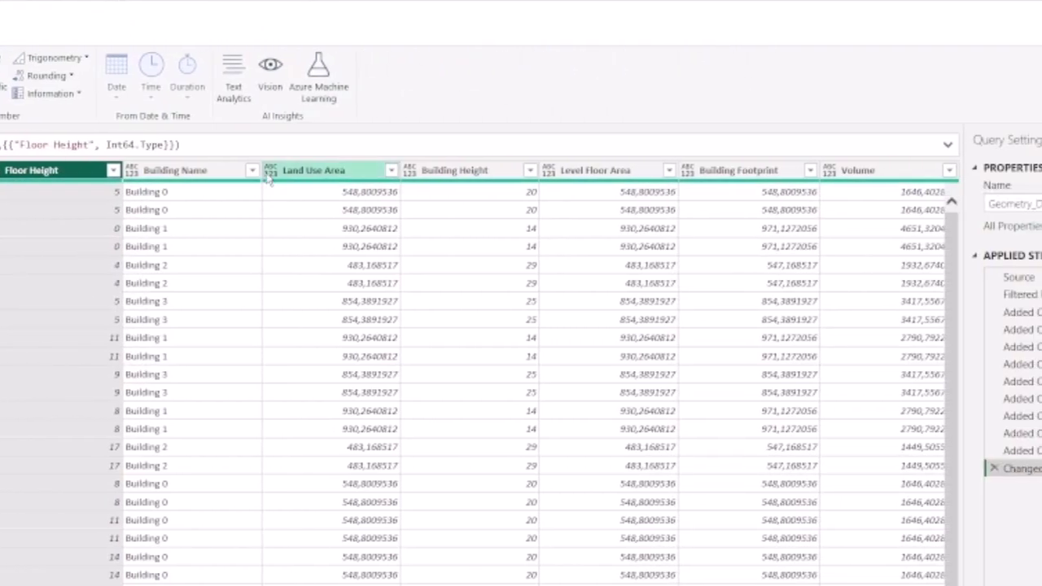
click(278, 189)
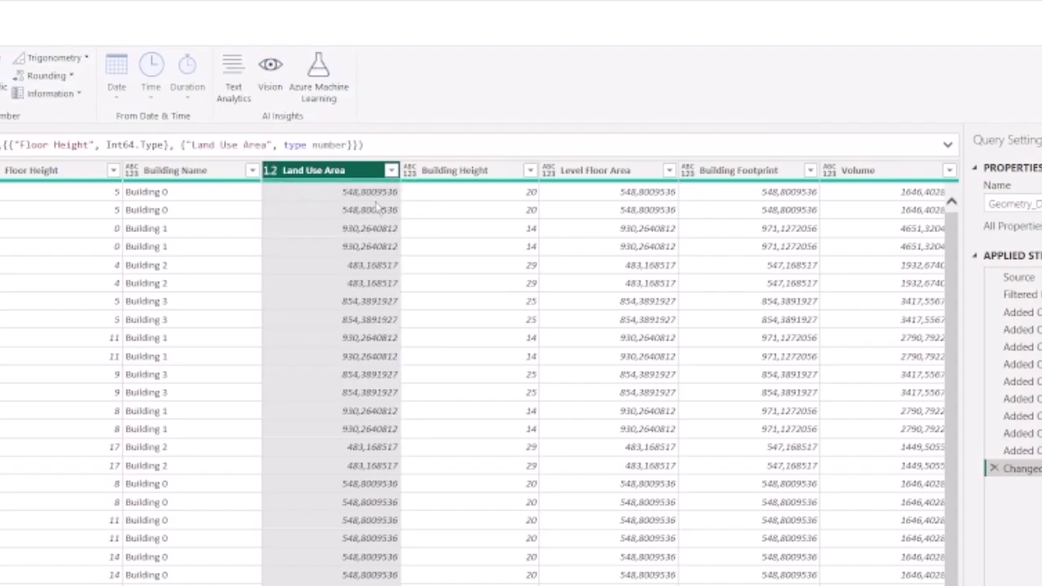
click(547, 170)
click(561, 189)
click(688, 170)
click(700, 189)
click(830, 170)
click(814, 170)
Make Building Height a Whole Number column, then select the Land Use Area column.
click(838, 189)
click(460, 170)
click(395, 170)
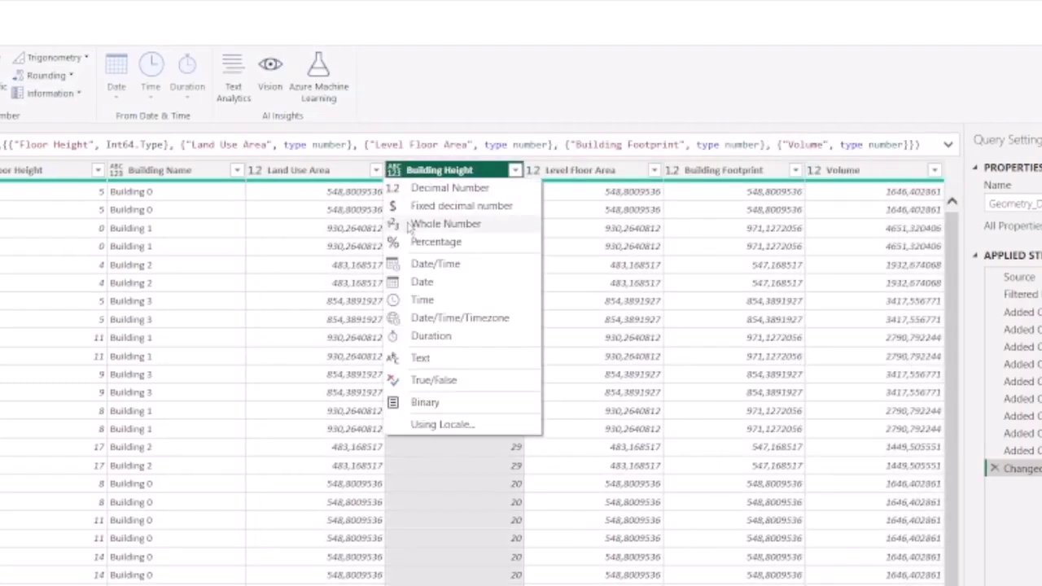
click(423, 224)
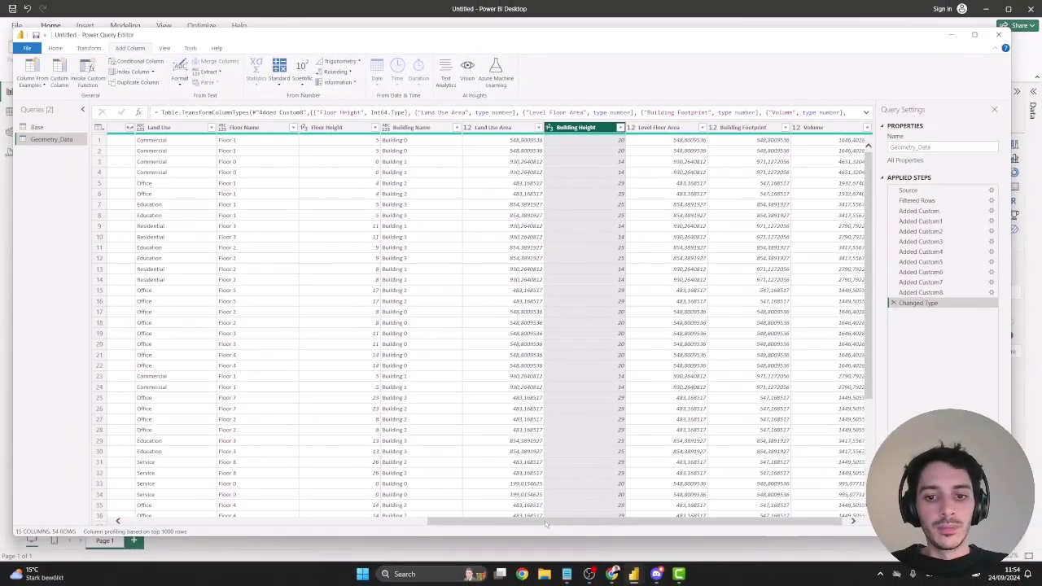
drag(521, 520, 550, 519)
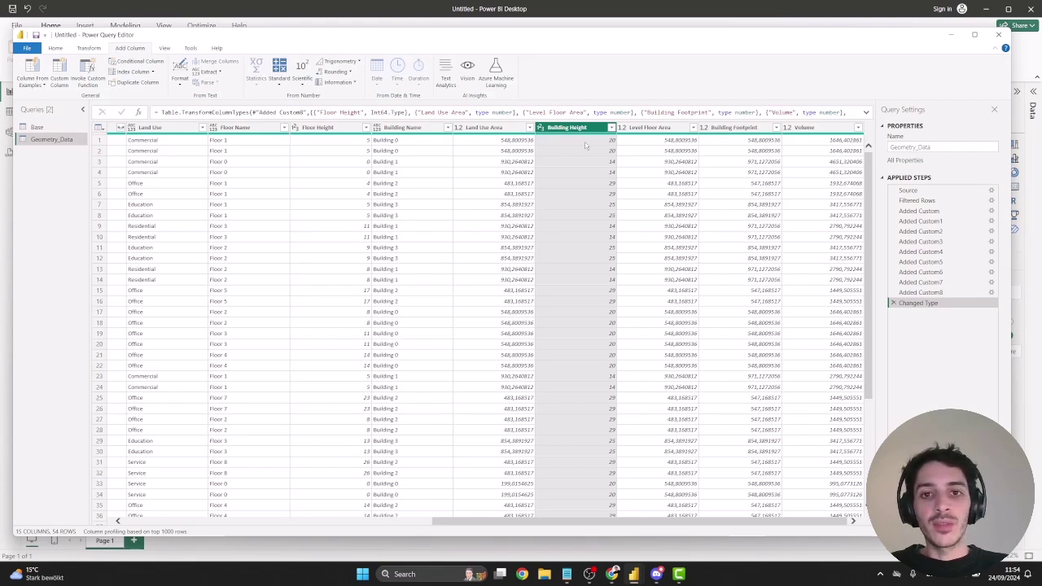
click(494, 130)
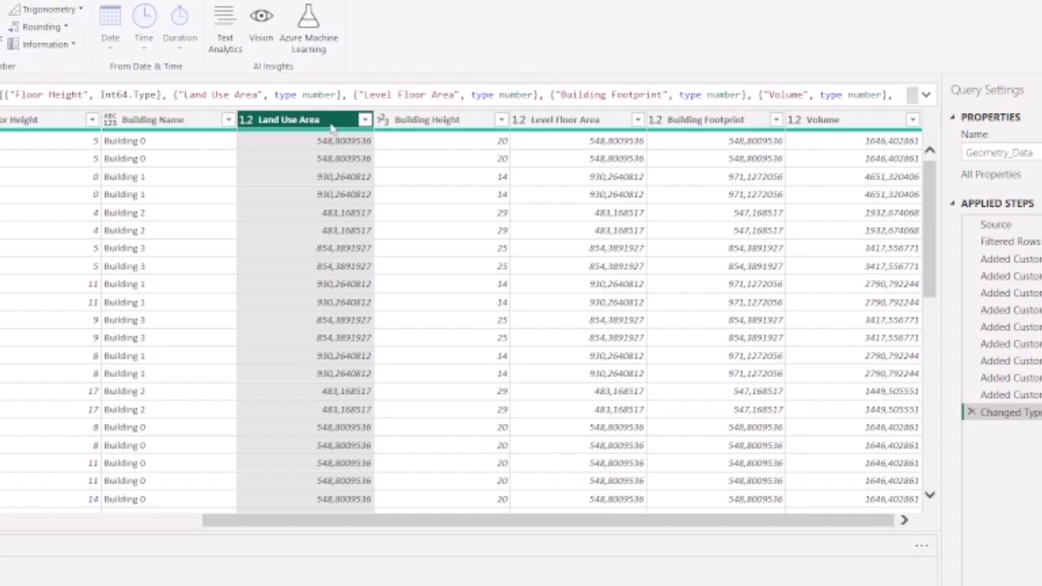
Round the Land Use Area column to 2 decimal places.
right_click(370, 124)
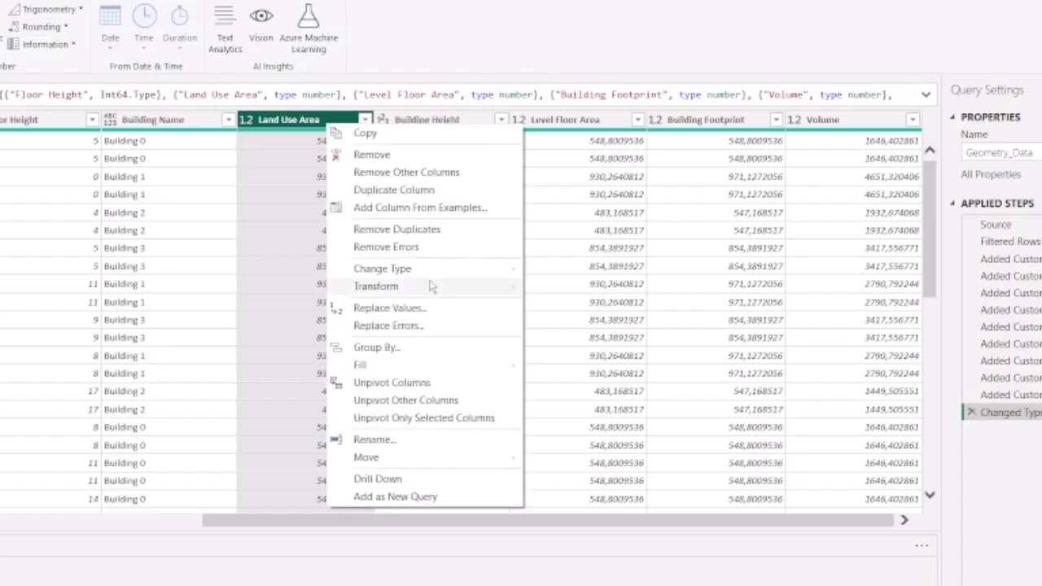
mouse_move(431, 286)
mouse_move(574, 290)
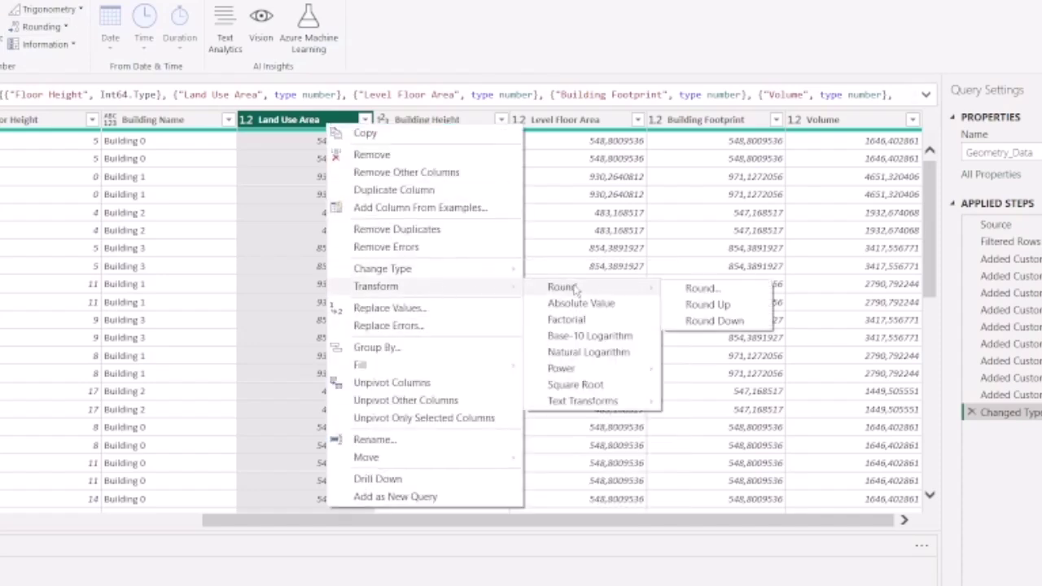
click(697, 290)
click(140, 379)
text(2)
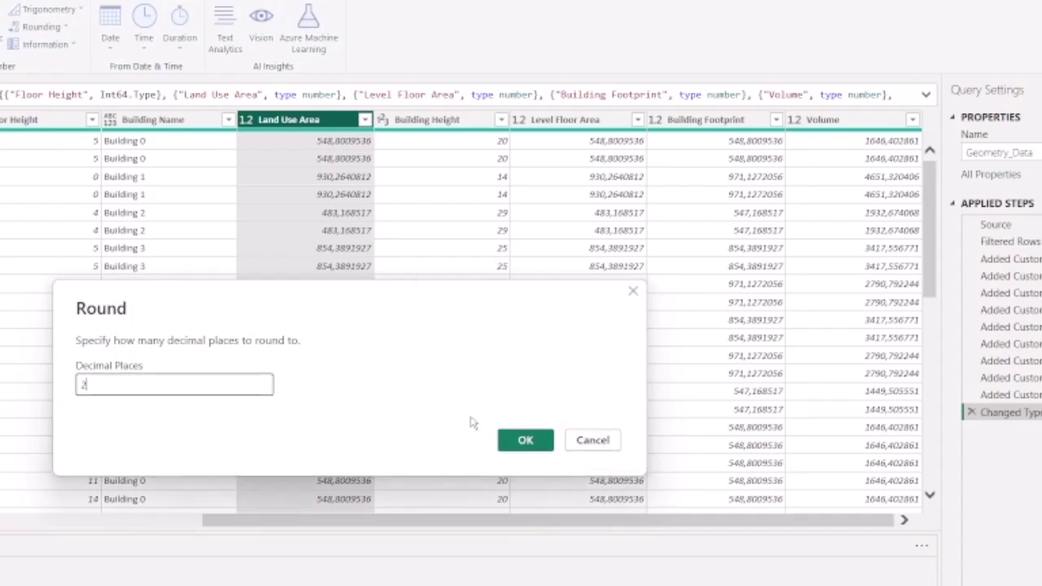
click(528, 436)
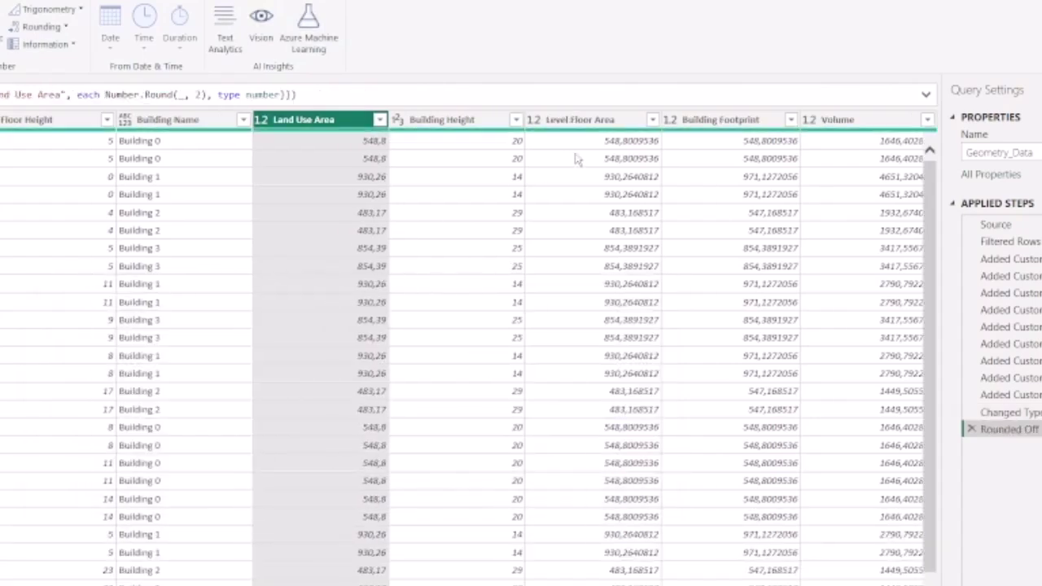
Round Level Floor Area, Building Footprint and Volume together to 2 decimal places.
click(602, 122)
ctrl+click(708, 122)
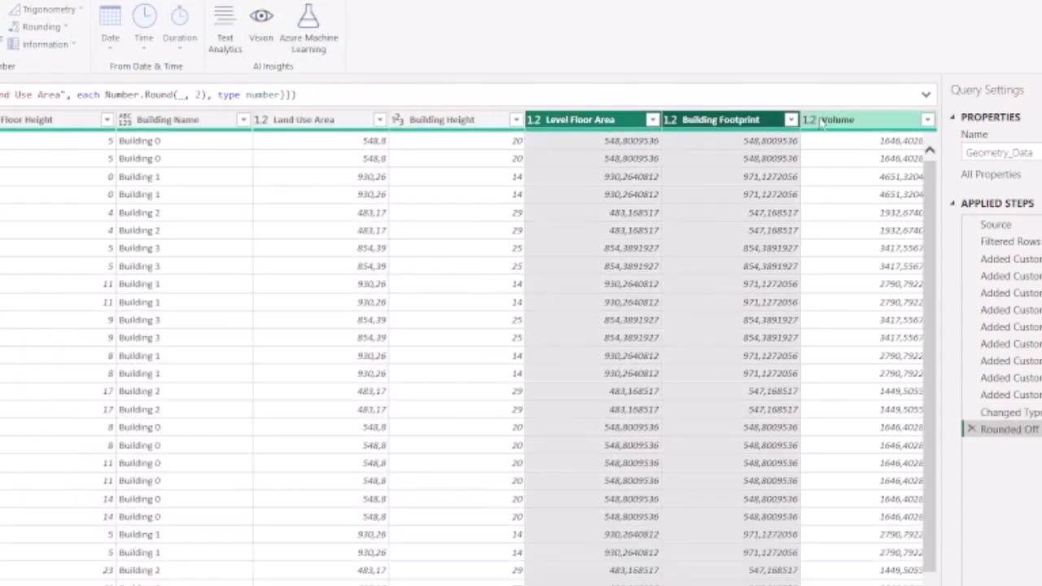
ctrl+click(822, 122)
right_click(595, 124)
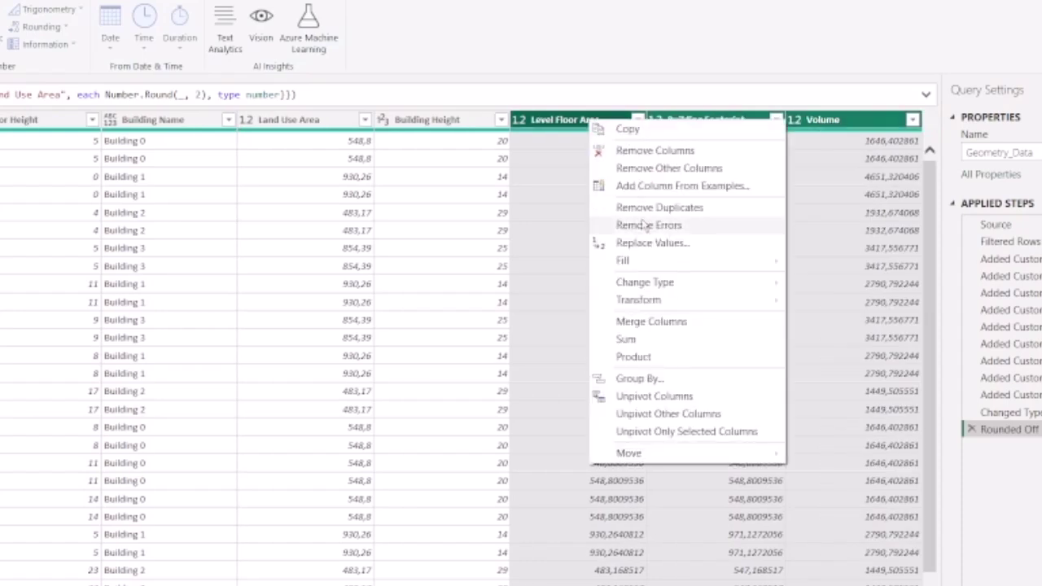
mouse_move(631, 293)
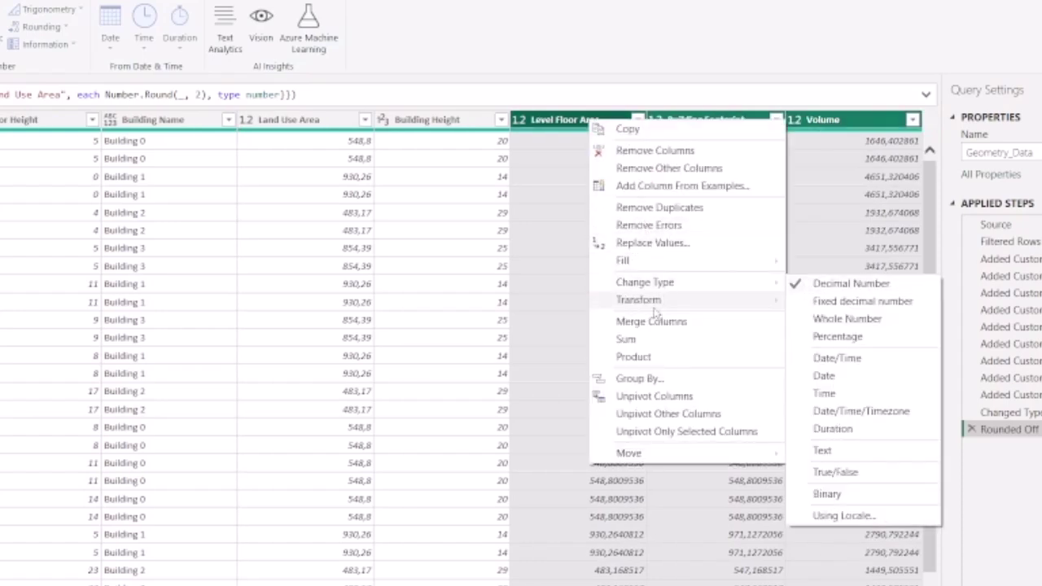
mouse_move(659, 308)
mouse_move(871, 308)
click(963, 302)
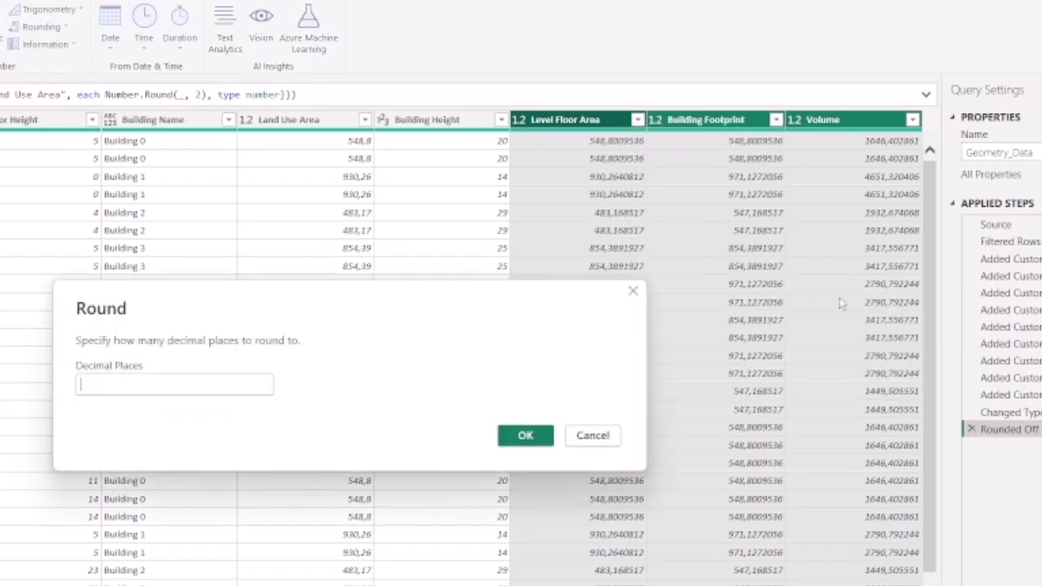
text(2)
click(523, 446)
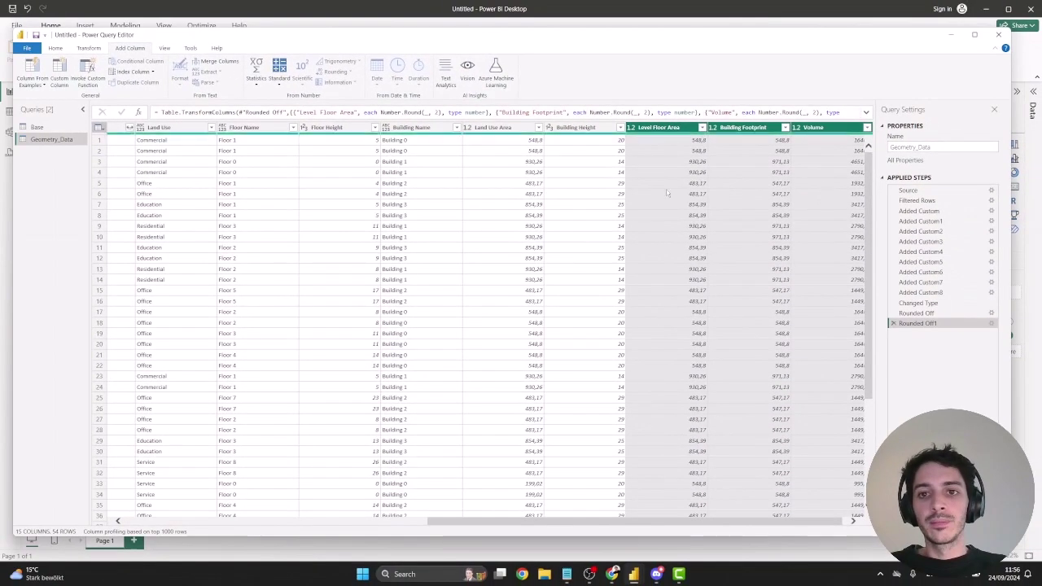
Close & Apply the query edits, then expand Geometry_Data and Base in the Data pane.
scroll(719, 528, right, 1)
scroll(719, 527, left, 10)
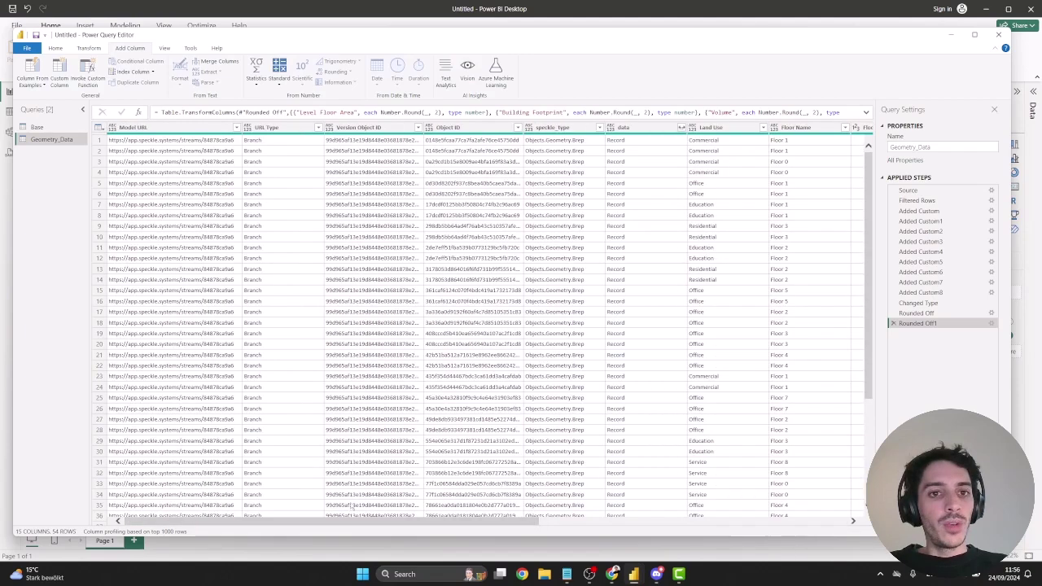
click(54, 48)
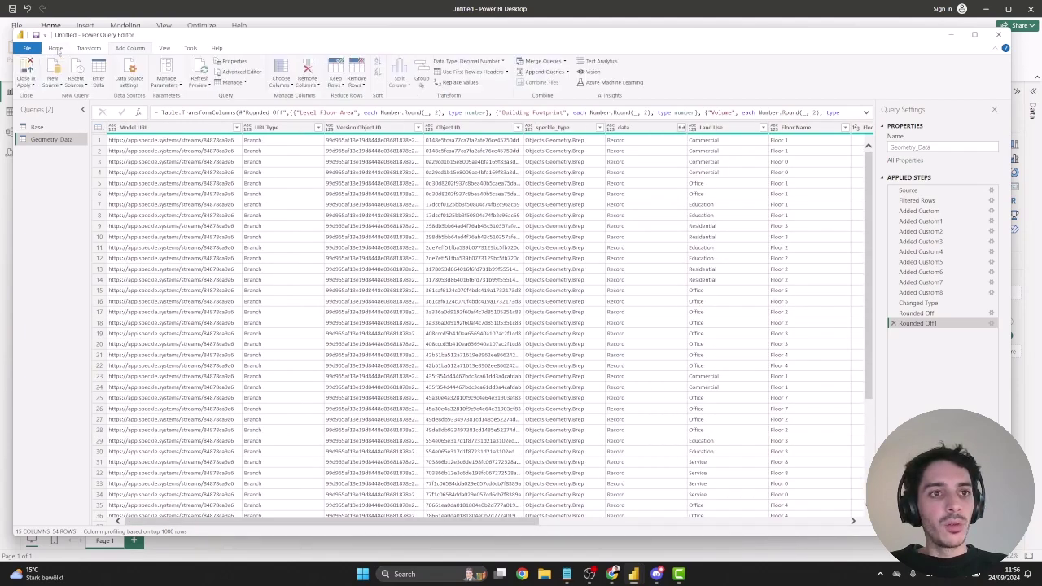
click(27, 68)
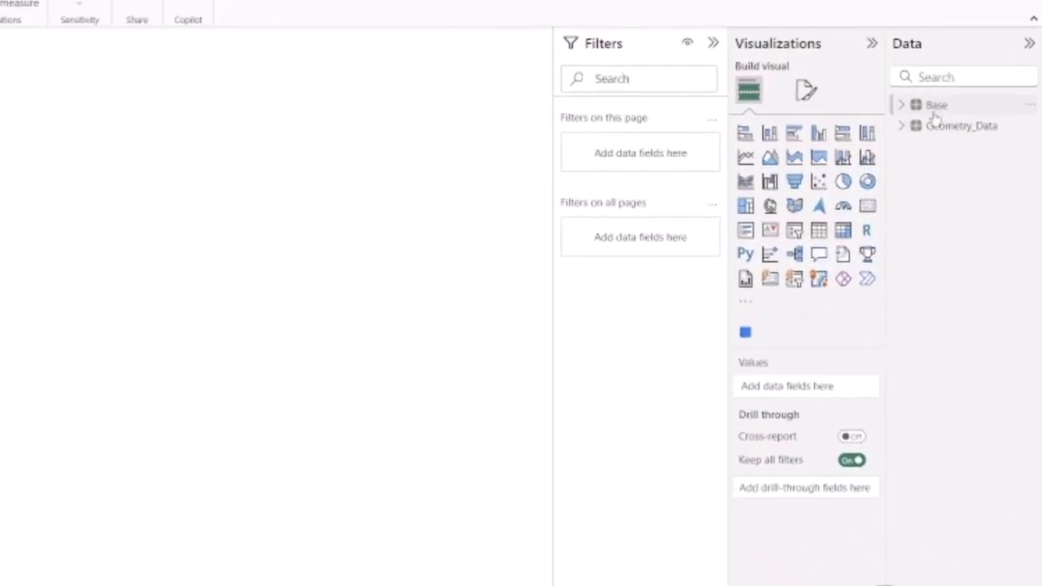
click(906, 127)
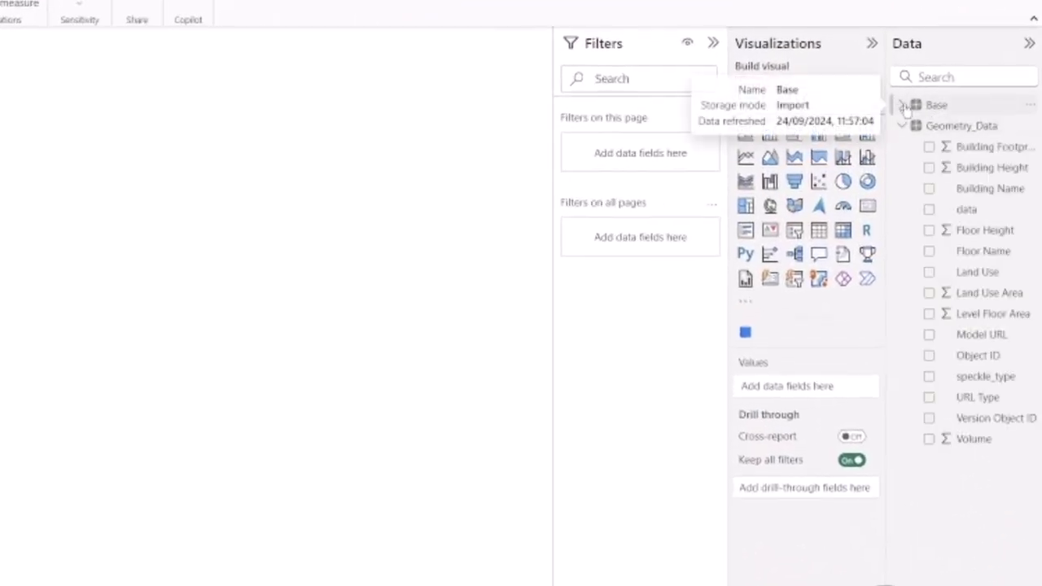
click(903, 106)
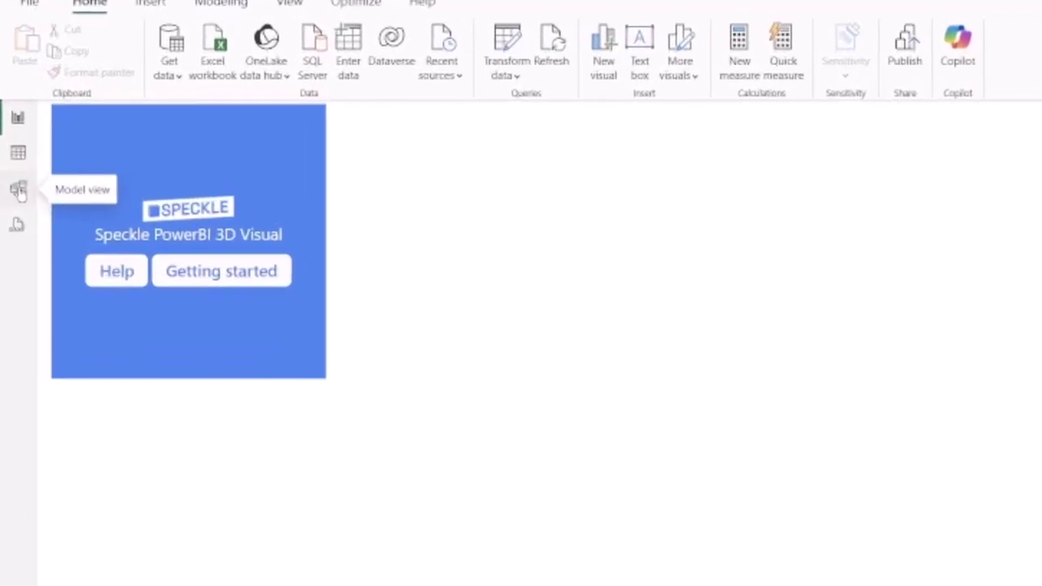
In Model view, relate Base's Object ID to Geometry_Data's Object ID and save it.
click(13, 153)
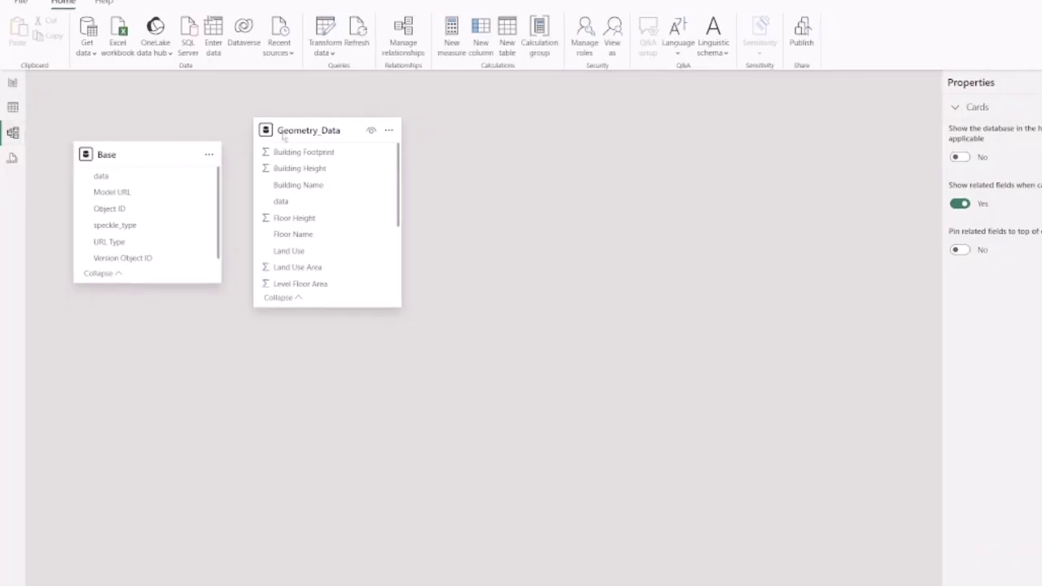
drag(295, 127, 393, 173)
drag(166, 157, 203, 163)
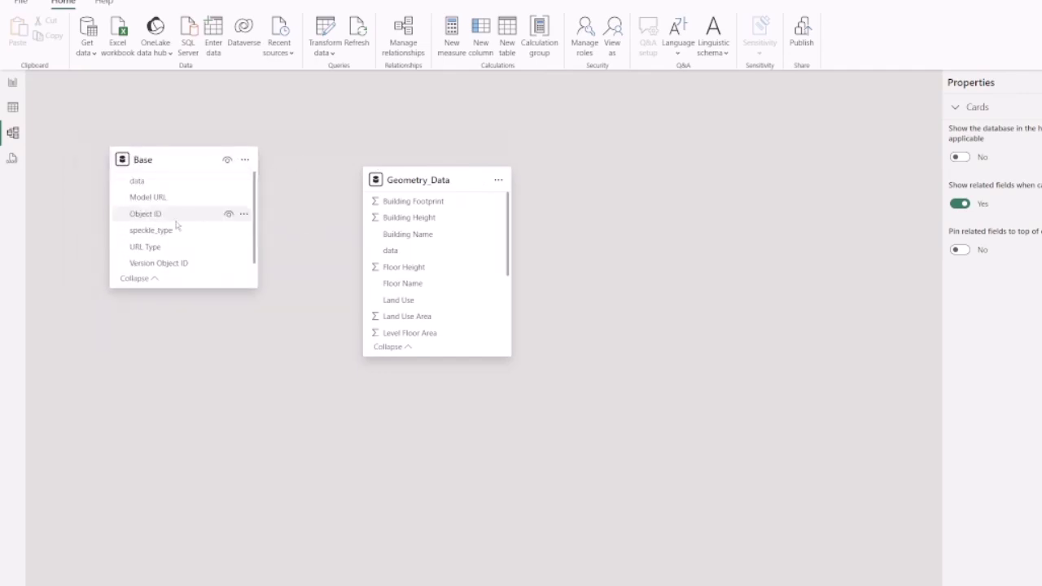
mouse_move(154, 217)
mouse_down()
mouse_move(284, 216)
mouse_move(393, 259)
mouse_move(428, 304)
mouse_move(344, 221)
mouse_move(158, 214)
mouse_up()
drag(510, 207, 505, 272)
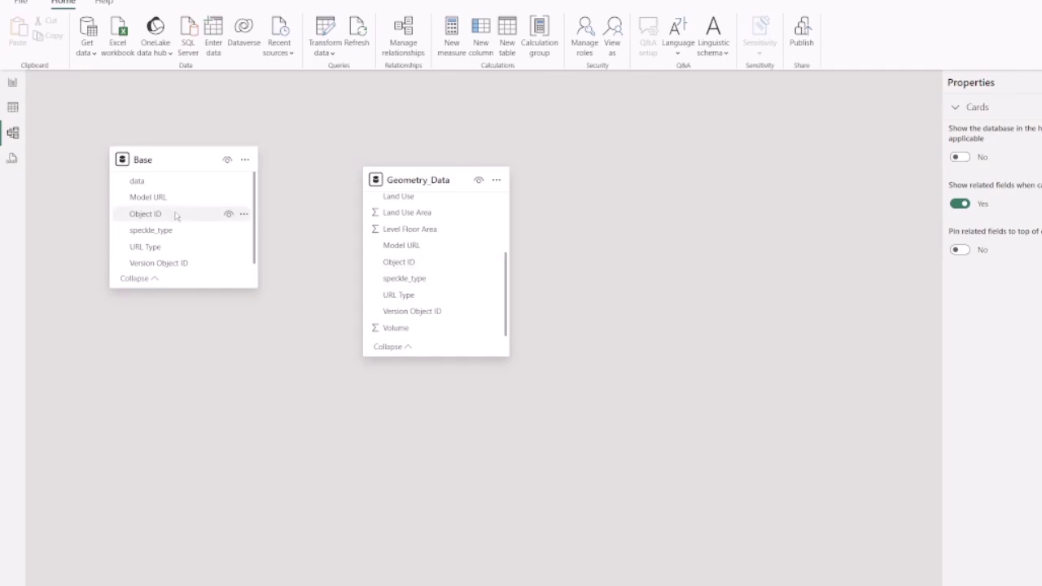
drag(175, 215, 399, 262)
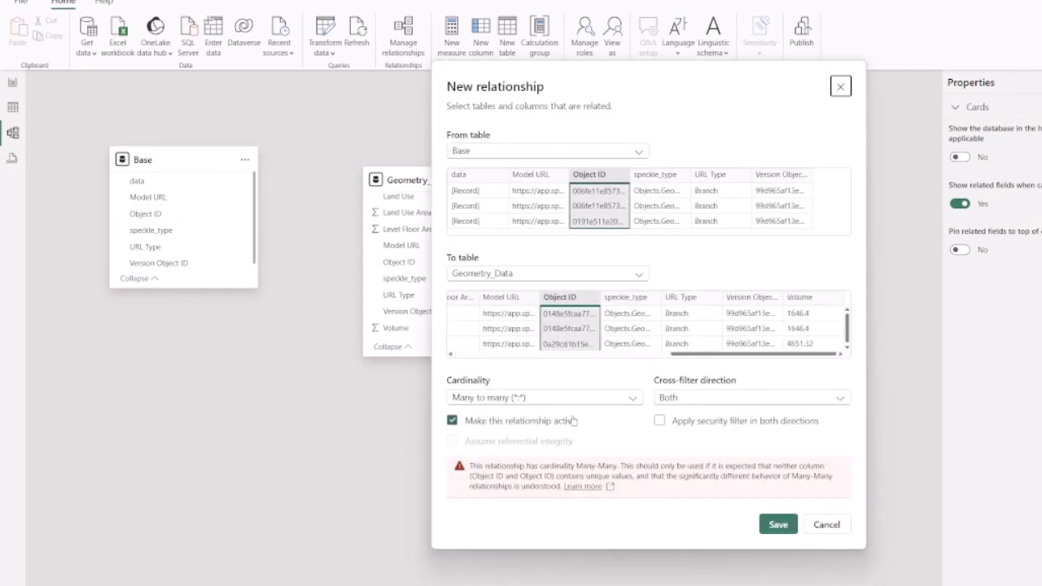
click(778, 524)
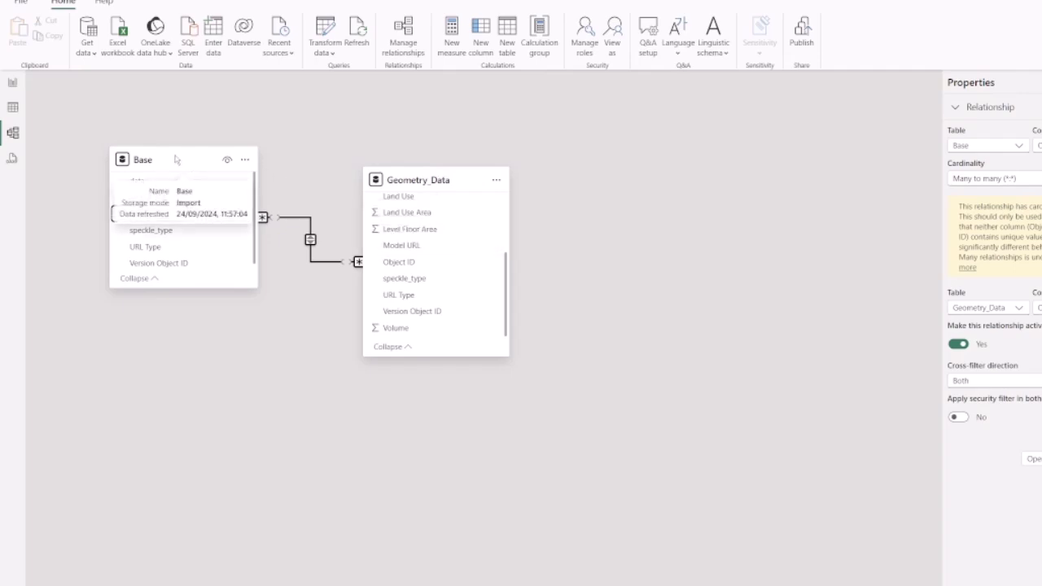
Rearrange the Base and Geometry_Data table cards in the model diagram.
drag(174, 157, 158, 263)
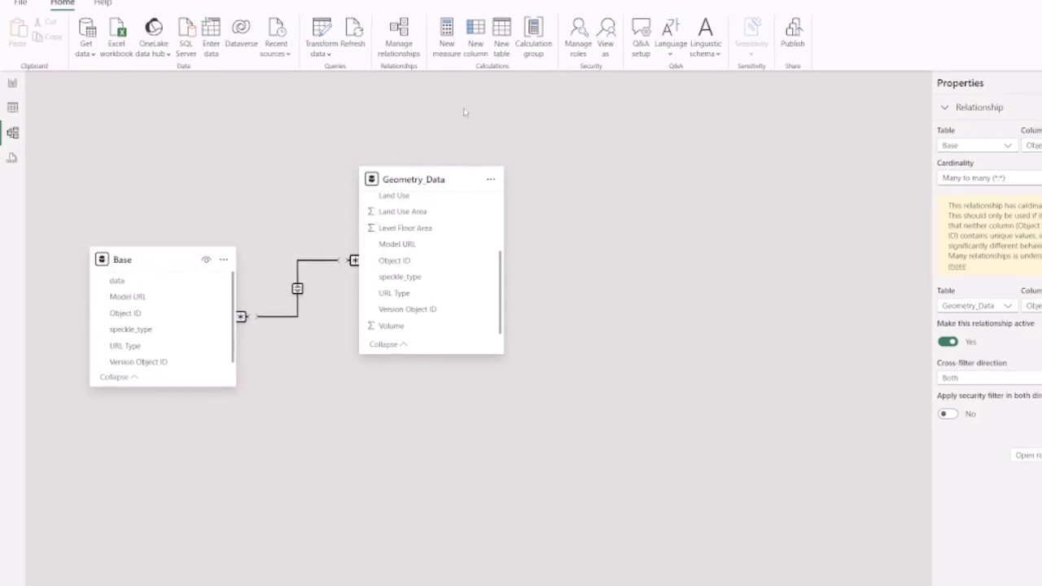
mouse_move(435, 183)
mouse_down()
mouse_move(427, 165)
mouse_move(449, 174)
mouse_up()
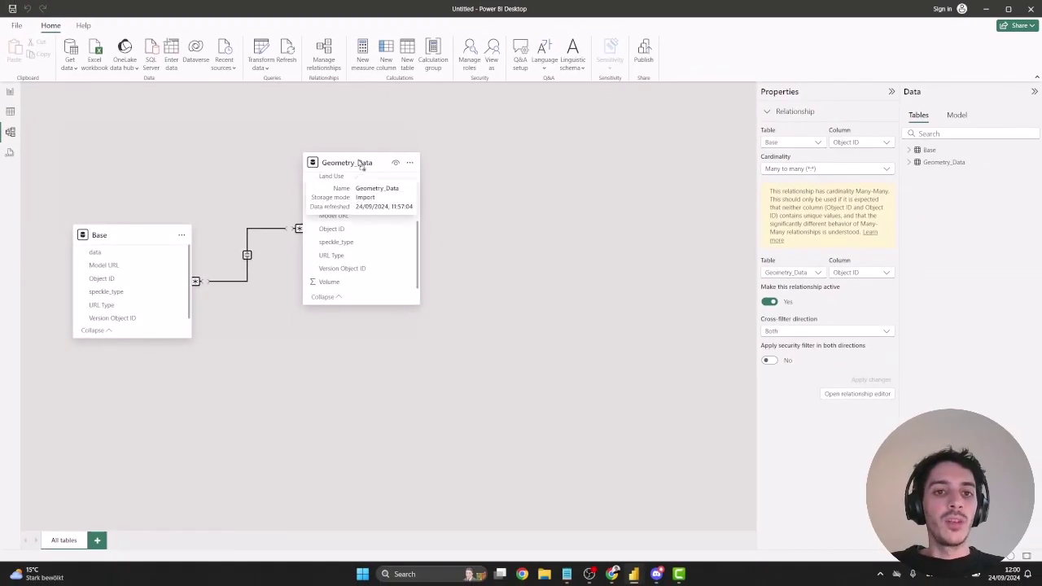
drag(361, 165, 358, 167)
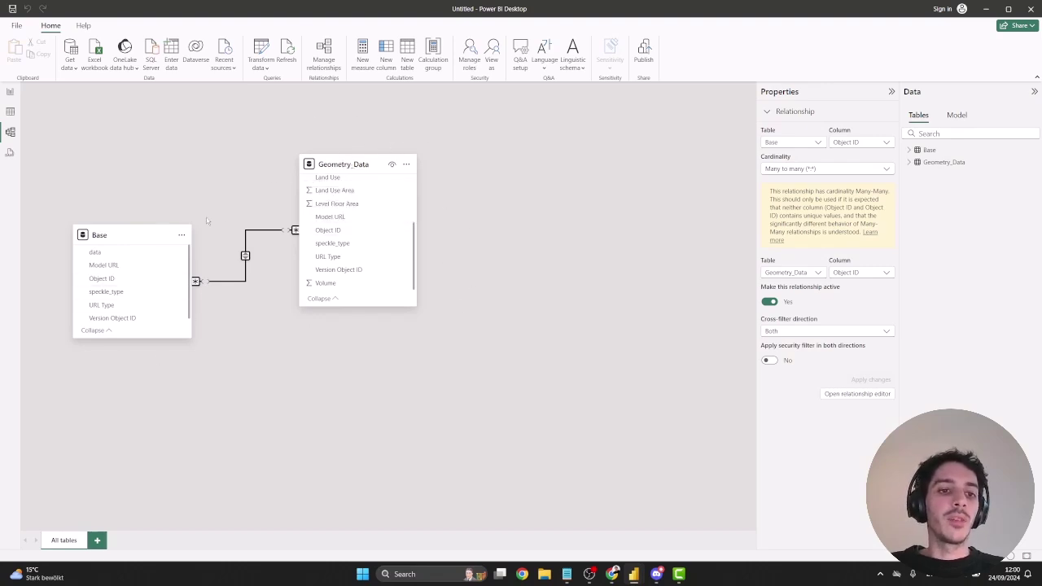
drag(143, 234, 138, 211)
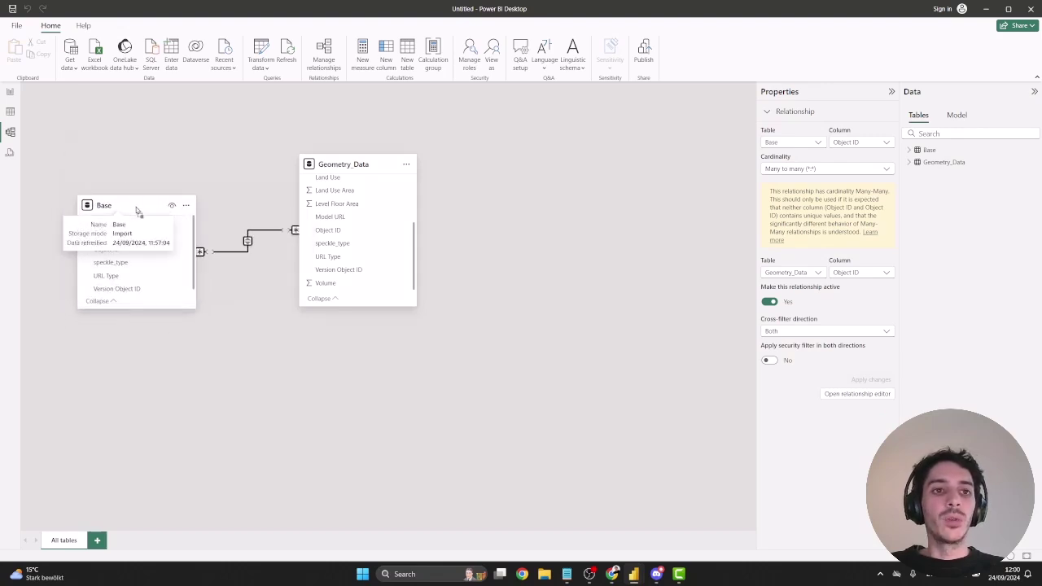
Back in Report view, enlarge the Speckle 3D visual down the page's left side.
click(140, 144)
click(11, 91)
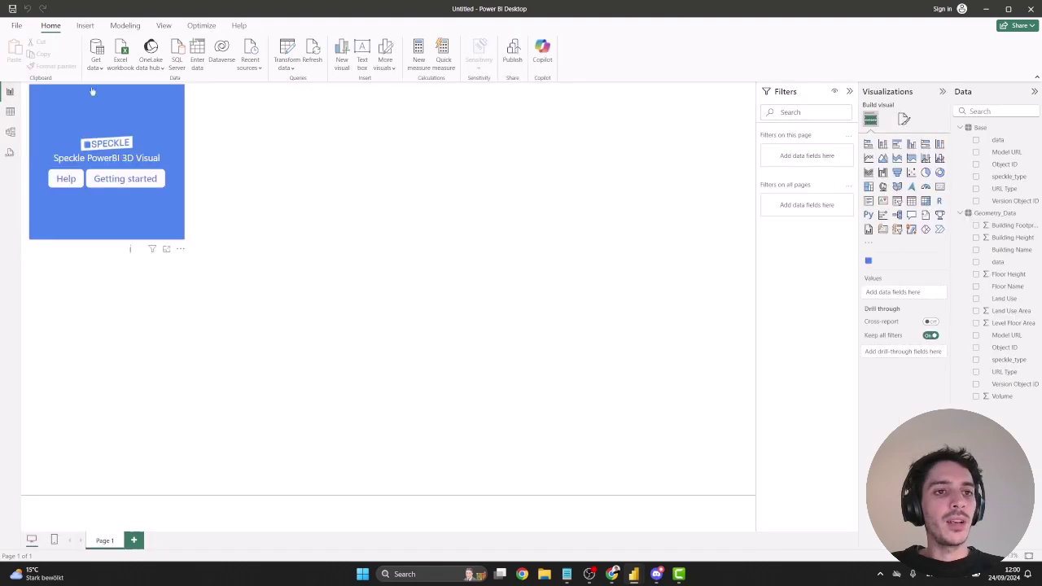
click(184, 242)
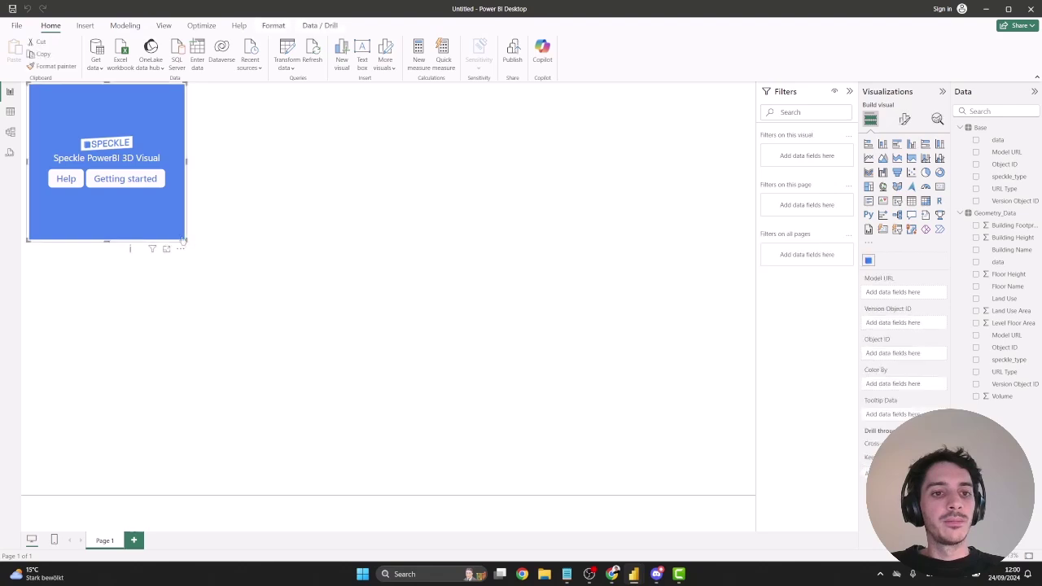
drag(185, 241, 295, 493)
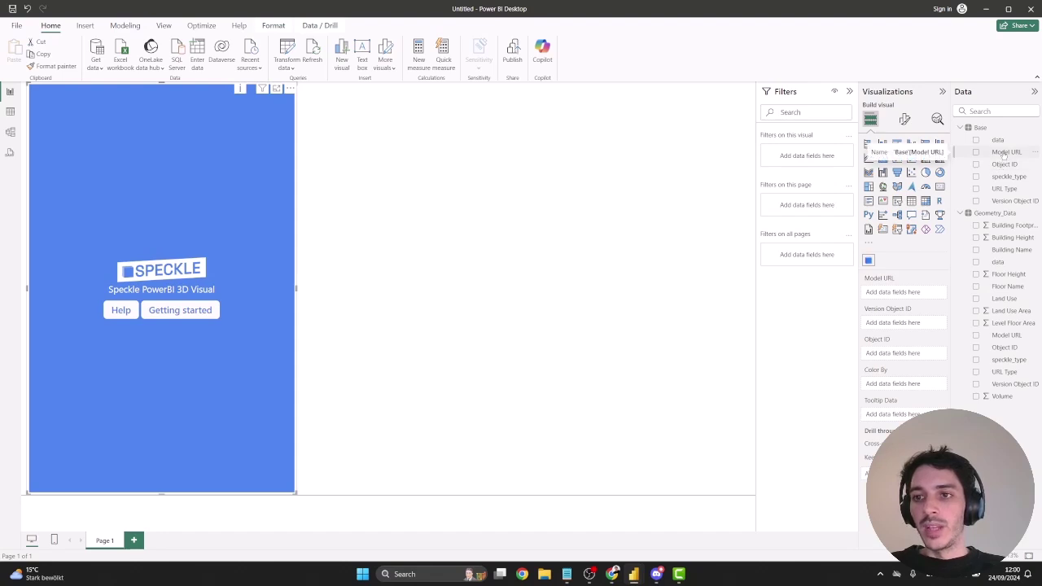
Give the Speckle visual Base's Model URL, Version Object ID and Object ID fields.
drag(1004, 154, 912, 295)
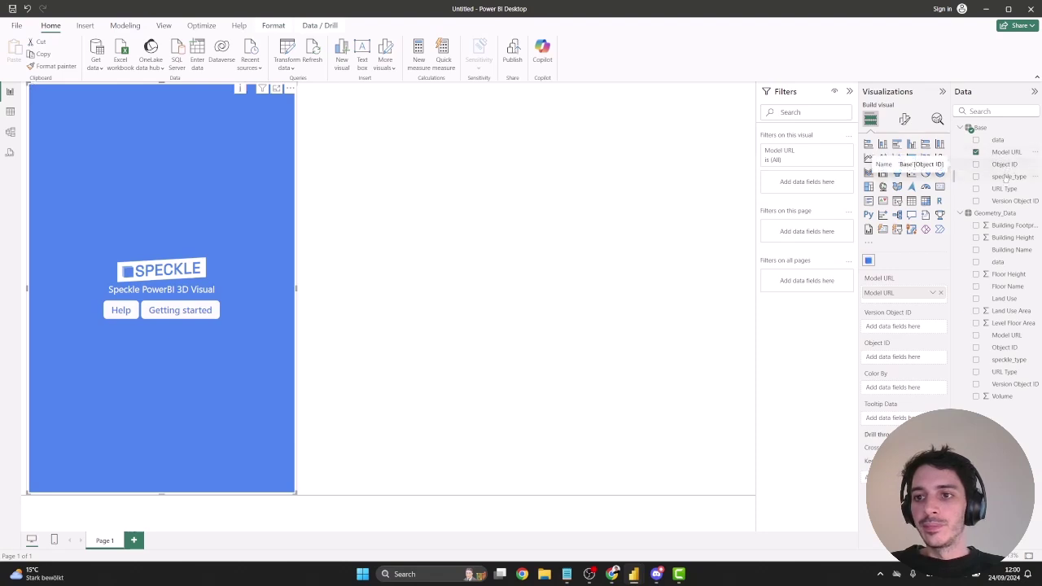
drag(1008, 201, 907, 328)
drag(1014, 169, 905, 363)
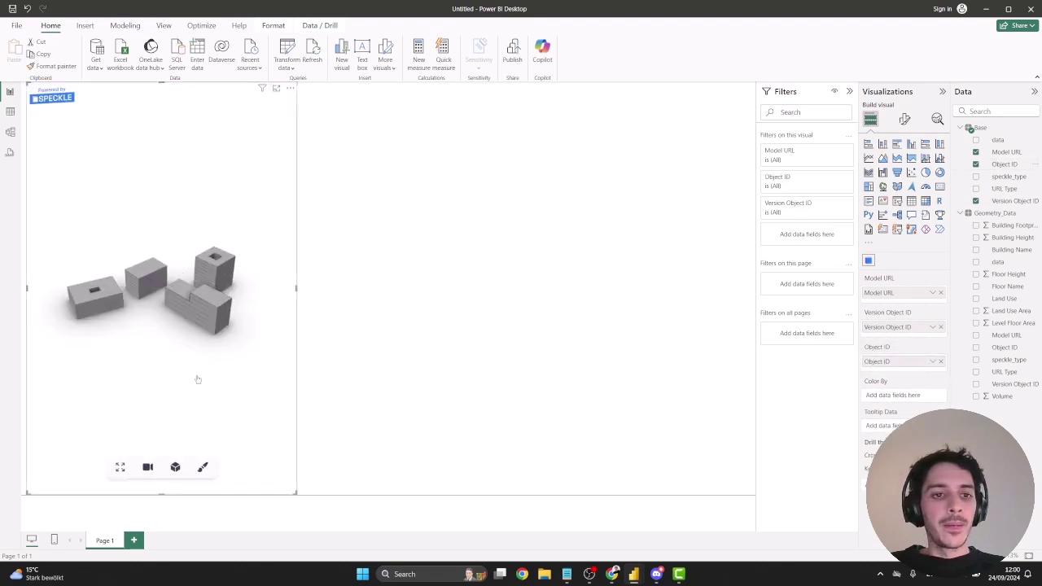
drag(161, 346, 200, 331)
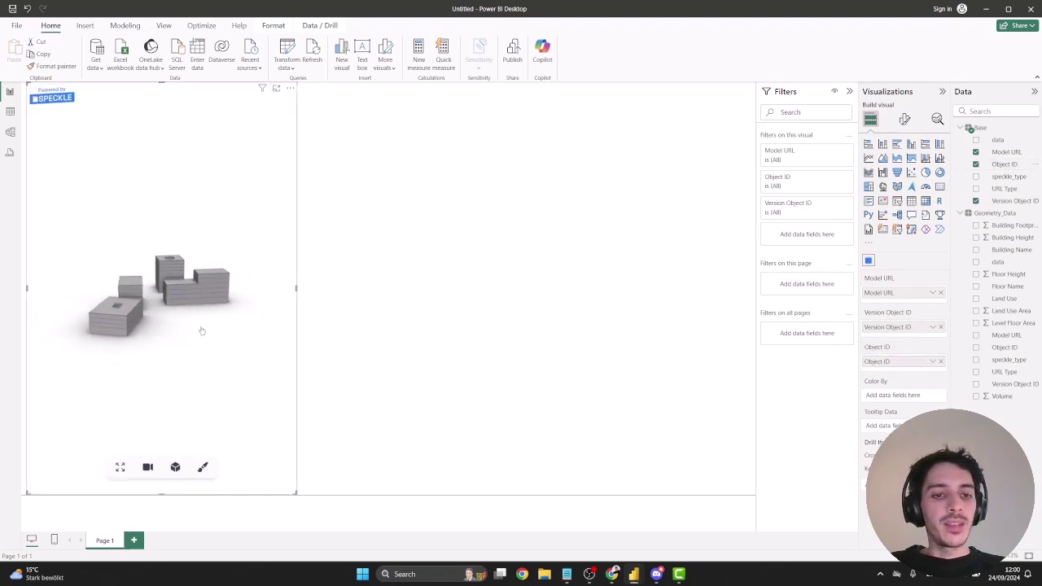
drag(146, 226, 93, 233)
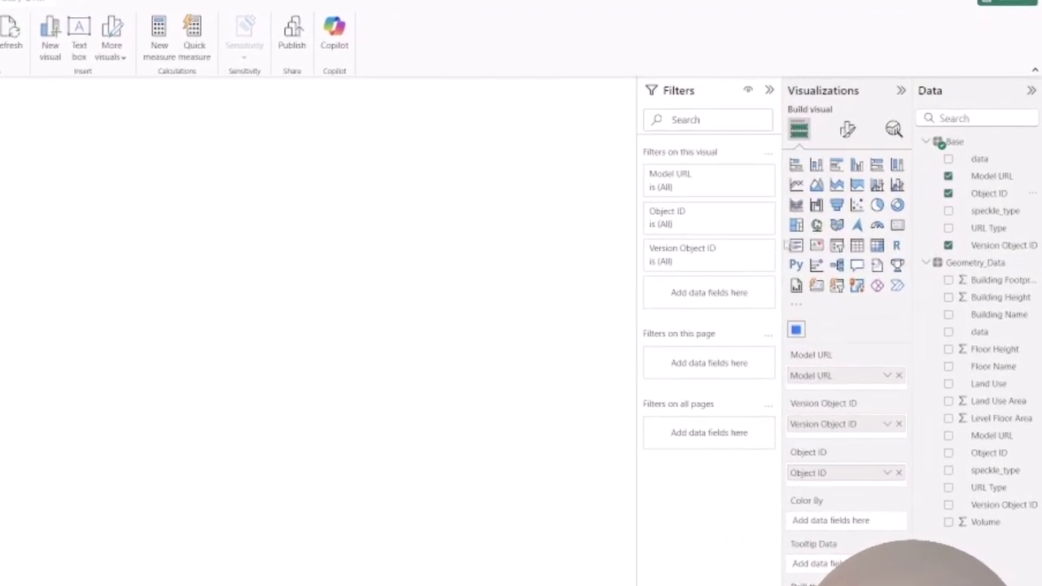
Add a wide slicer strip along the top of the page filtering by Land Use.
key(Escape)
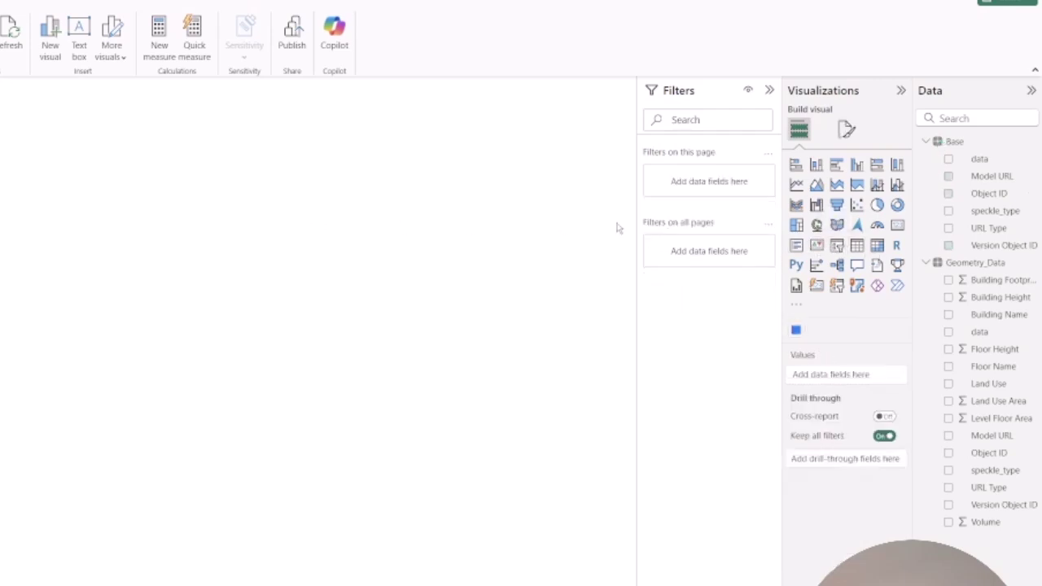
click(836, 246)
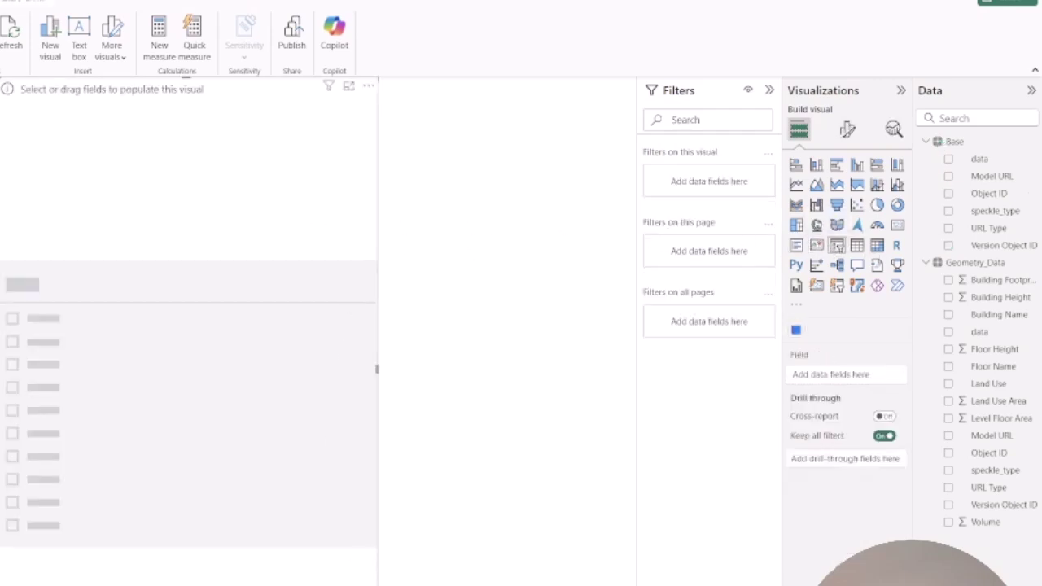
drag(377, 546, 632, 233)
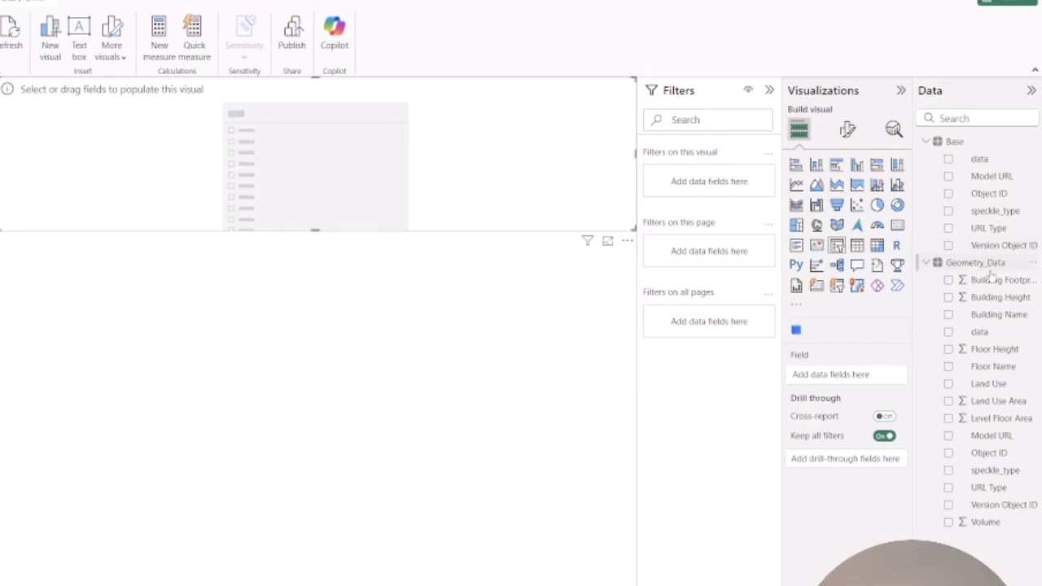
drag(991, 385, 855, 376)
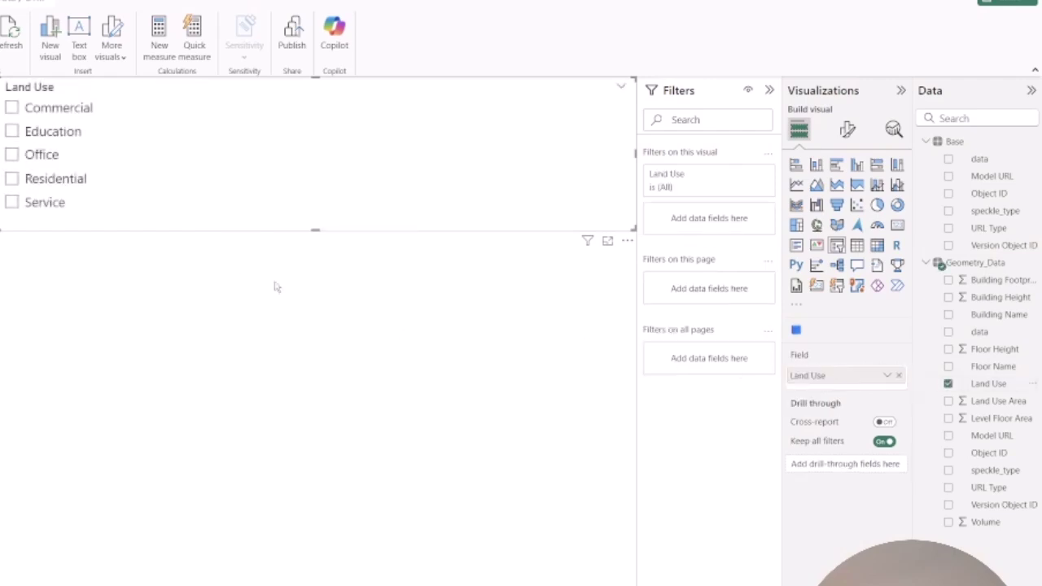
Set the slicer style to Tile and shrink it so the tiles form one row.
click(848, 129)
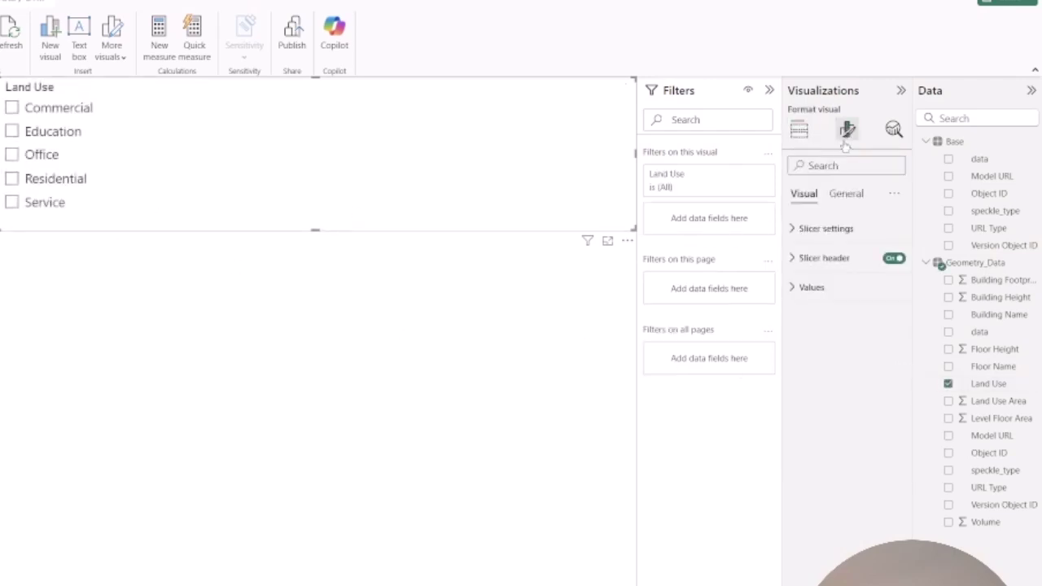
click(826, 228)
click(824, 302)
click(823, 335)
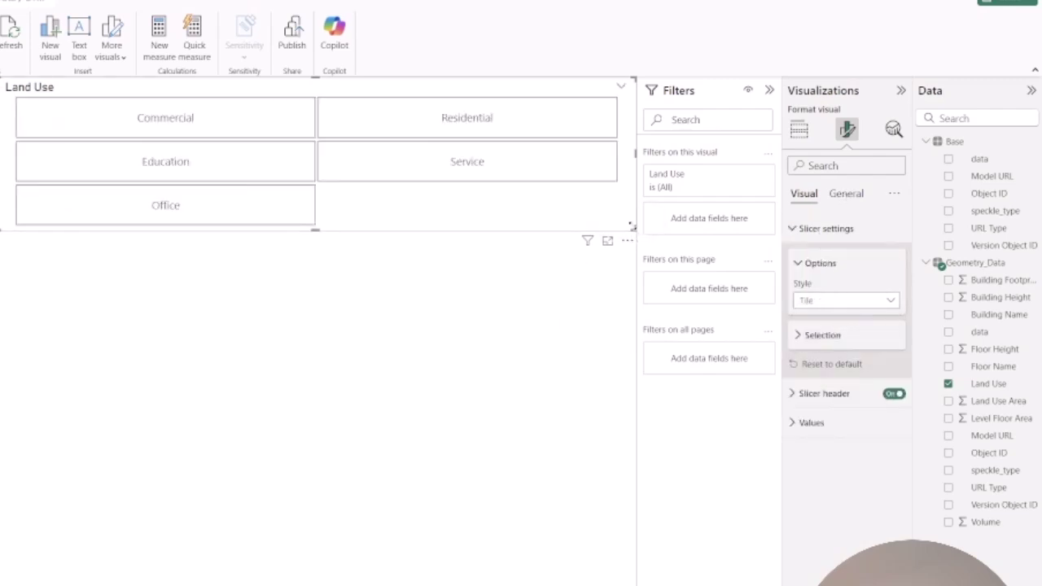
drag(632, 226, 632, 140)
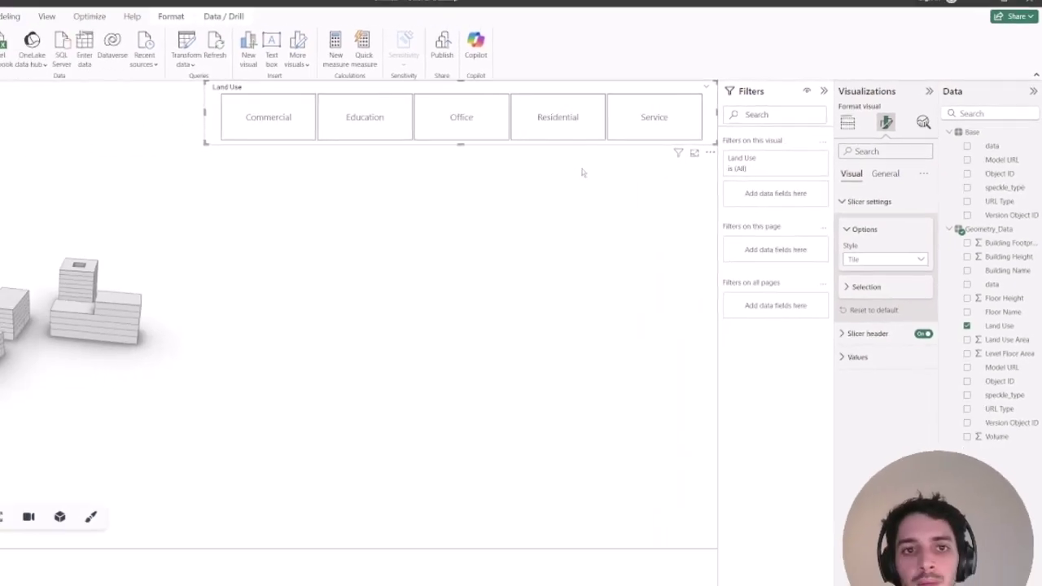
Filter the 3D model to Education buildings, then remove the Education filter.
click(390, 119)
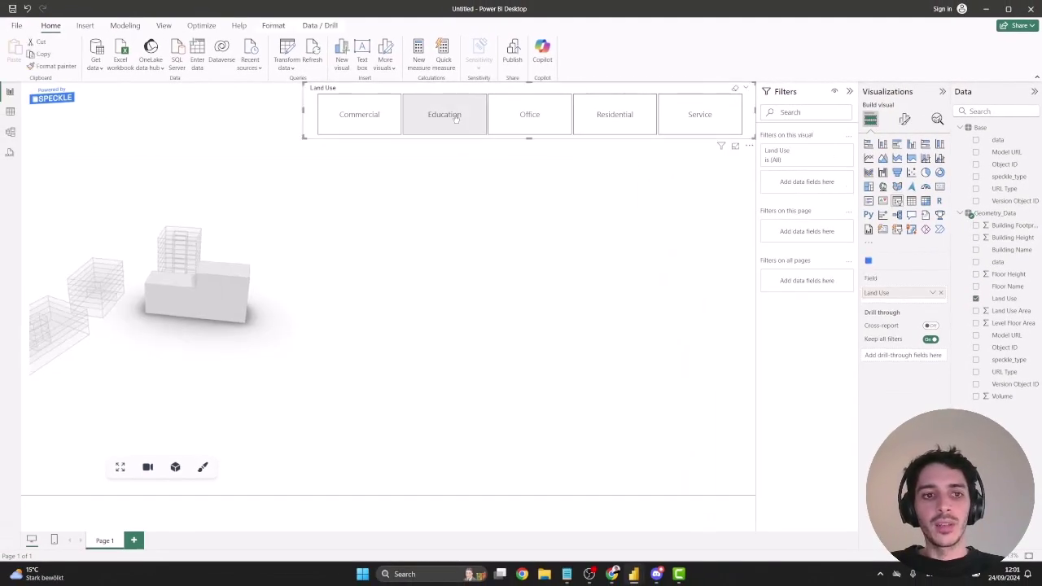
click(456, 117)
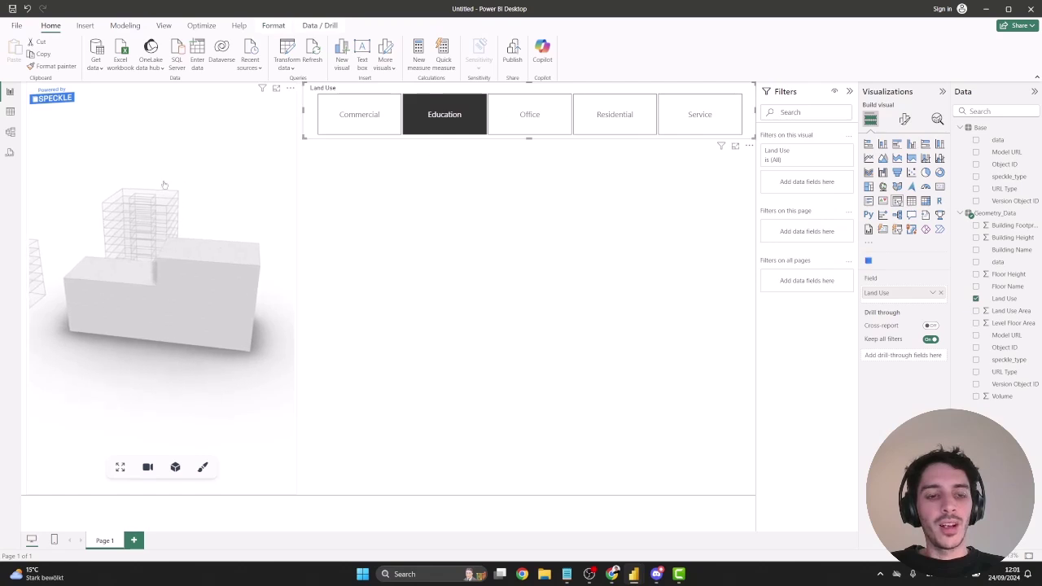
drag(163, 186, 216, 194)
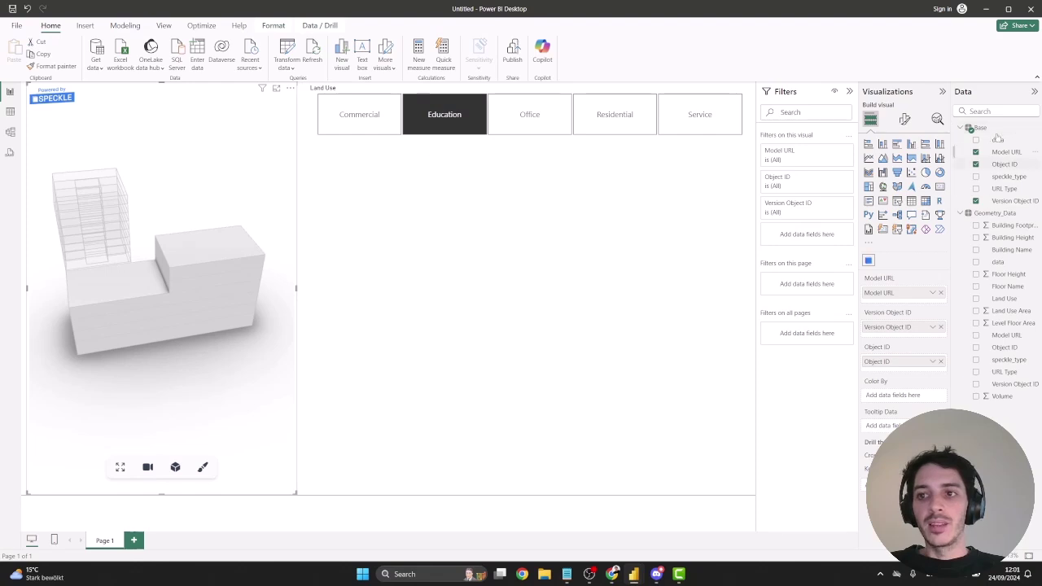
click(456, 122)
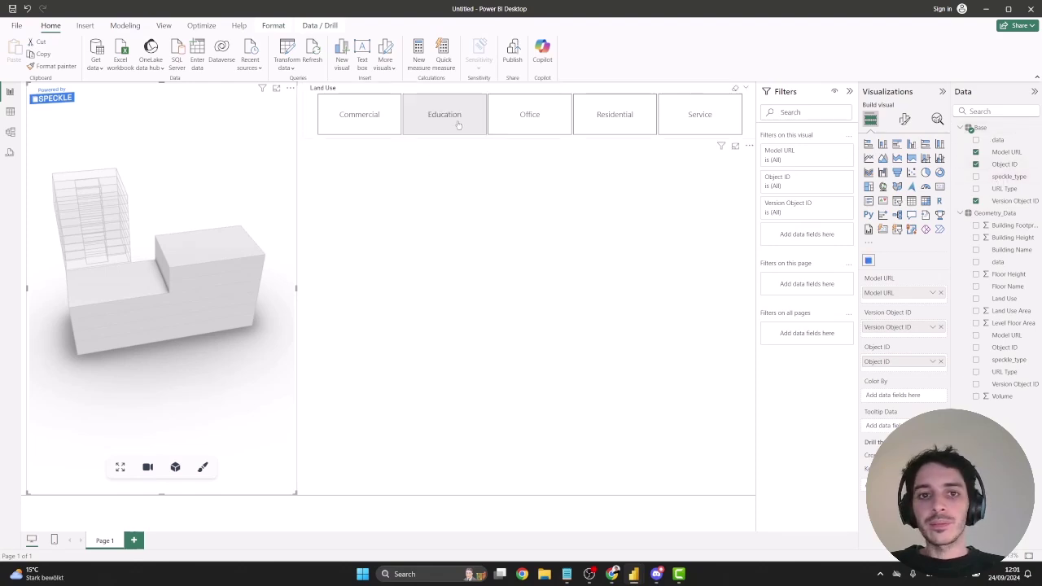
click(473, 181)
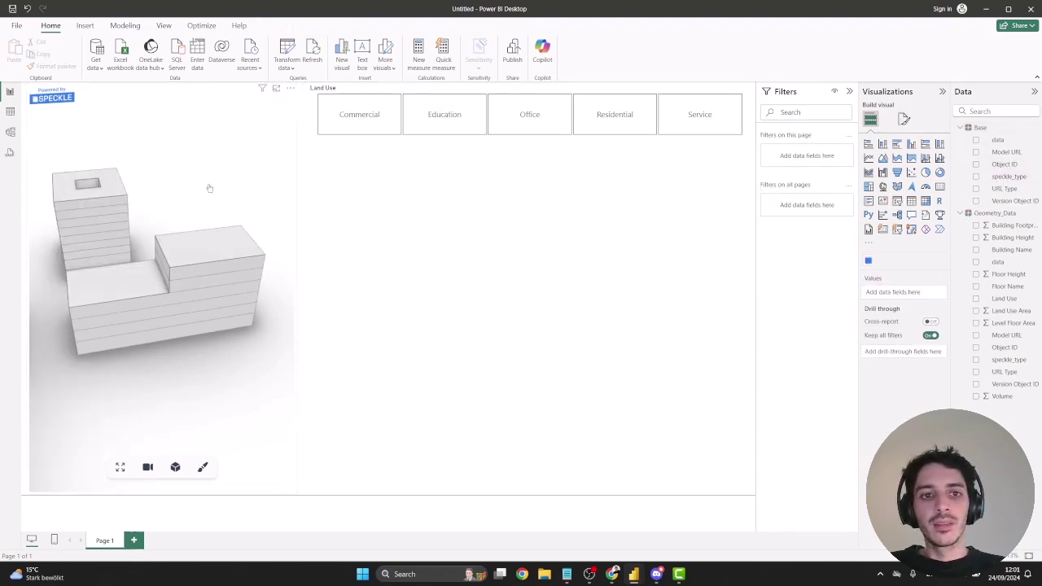
Test the Commercial and Office tiles on the 3D model, clearing each afterwards.
click(339, 121)
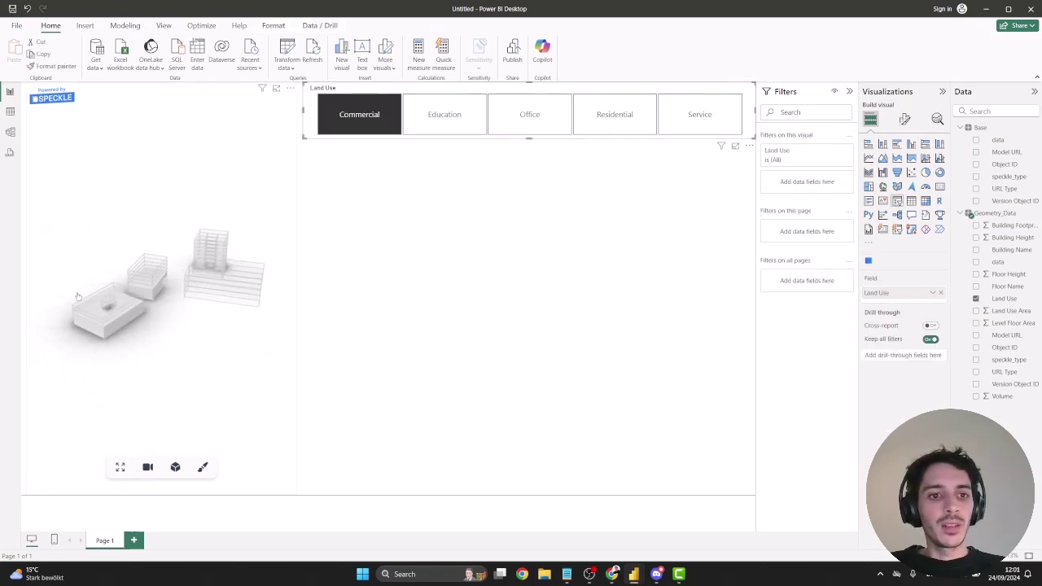
click(70, 281)
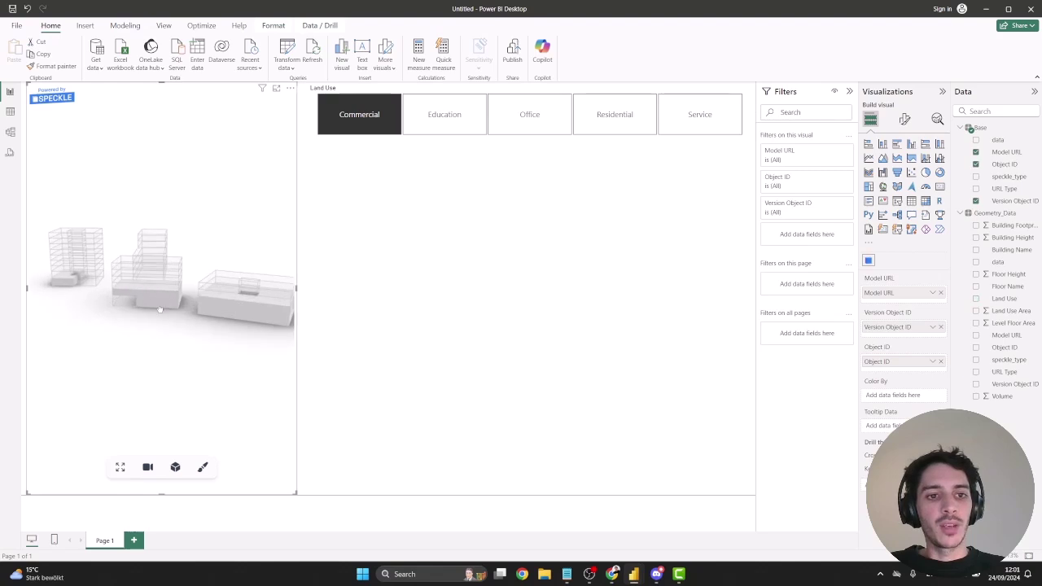
click(549, 123)
click(549, 123)
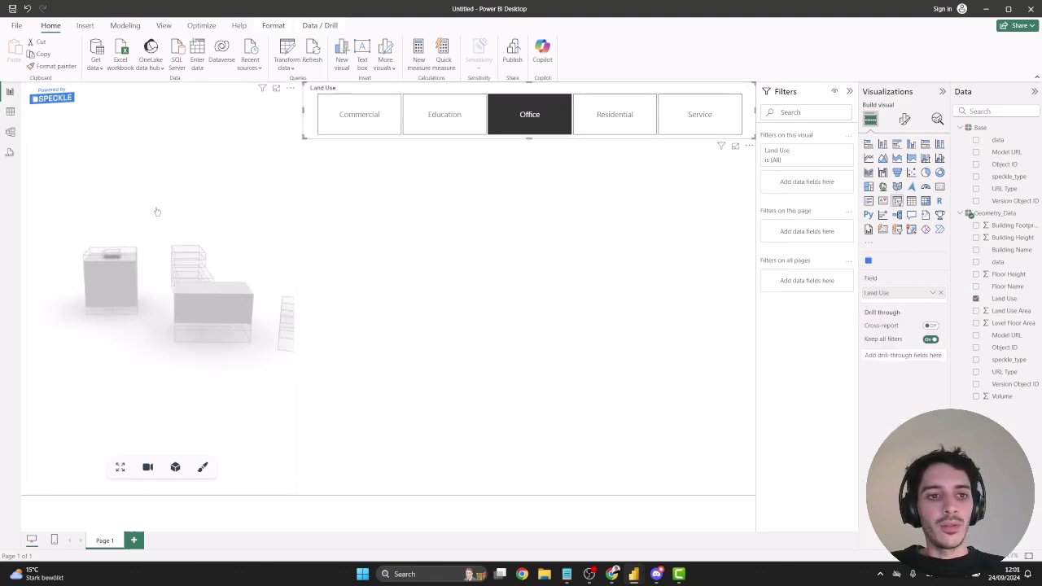
click(244, 211)
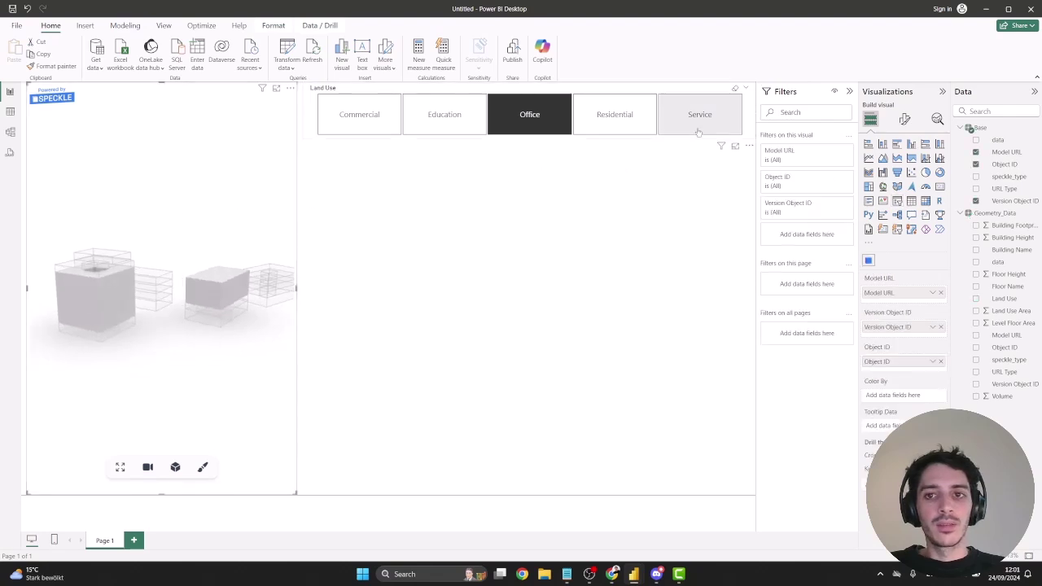
click(521, 128)
Filter to Residential floors, clear it to show all buildings, and reframe the model.
click(614, 122)
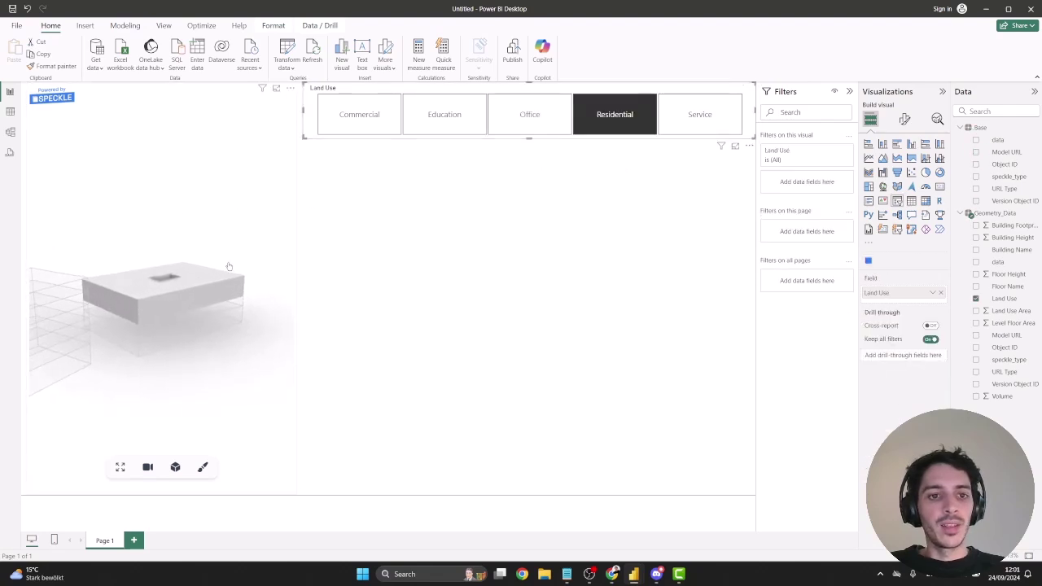
click(396, 217)
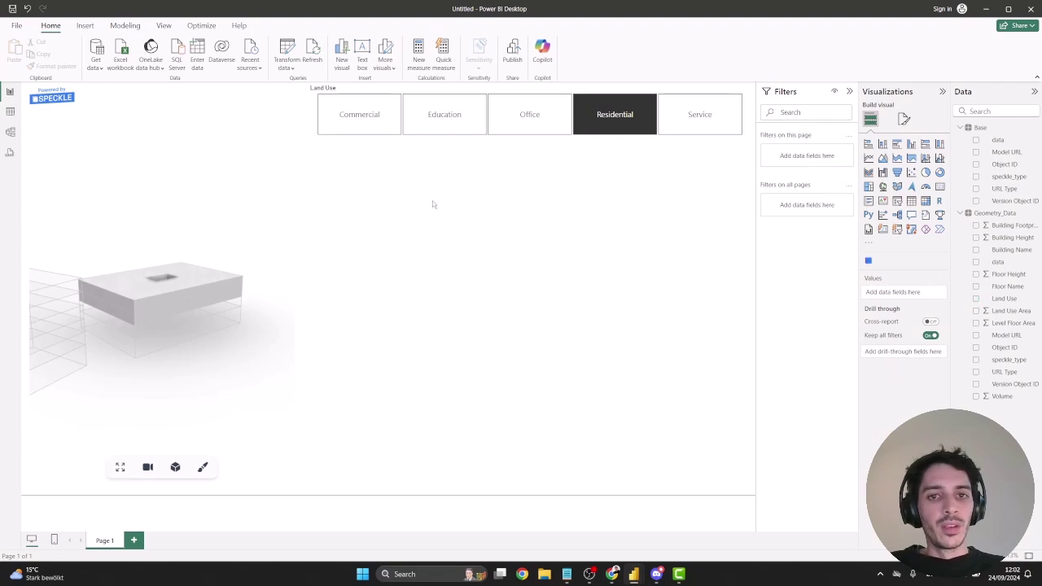
click(619, 133)
click(569, 223)
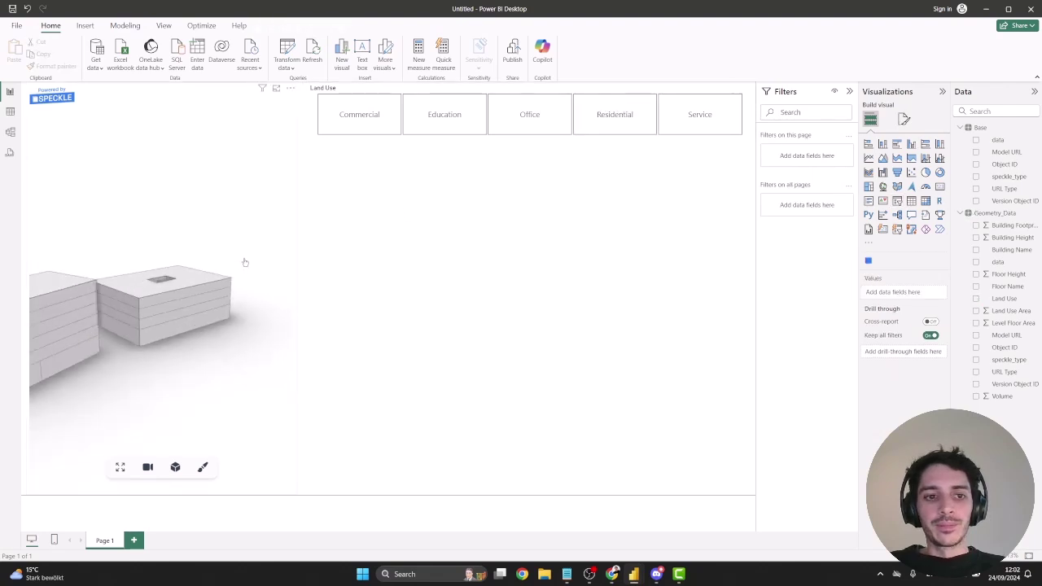
drag(252, 256, 163, 237)
scroll(275, 212, up, 5)
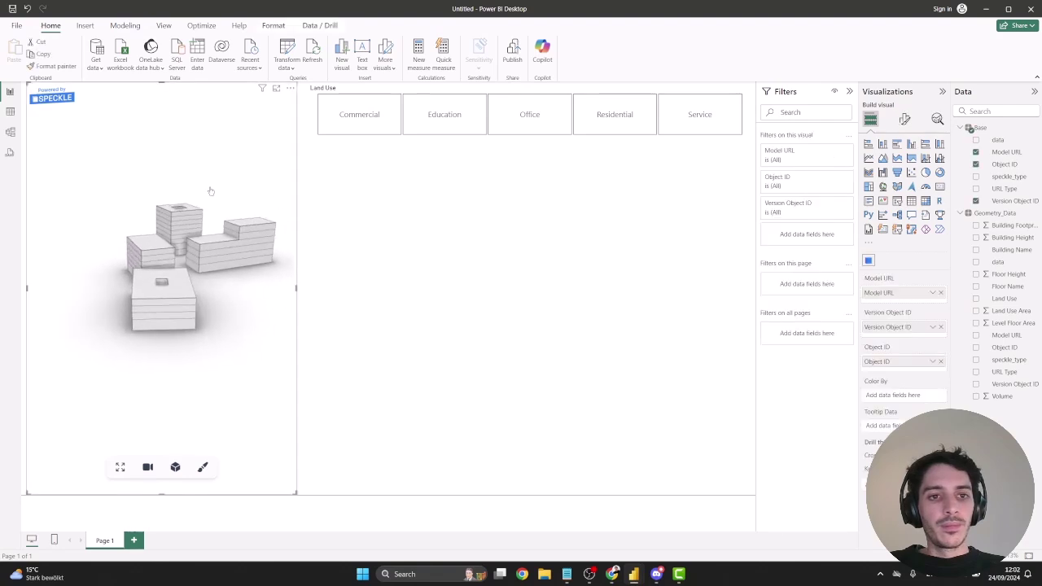
drag(226, 191, 178, 219)
Add a half-size stacked bar chart: Land Use on Y-axis, summed Land Use Area on X-axis, Land Use legend.
click(548, 220)
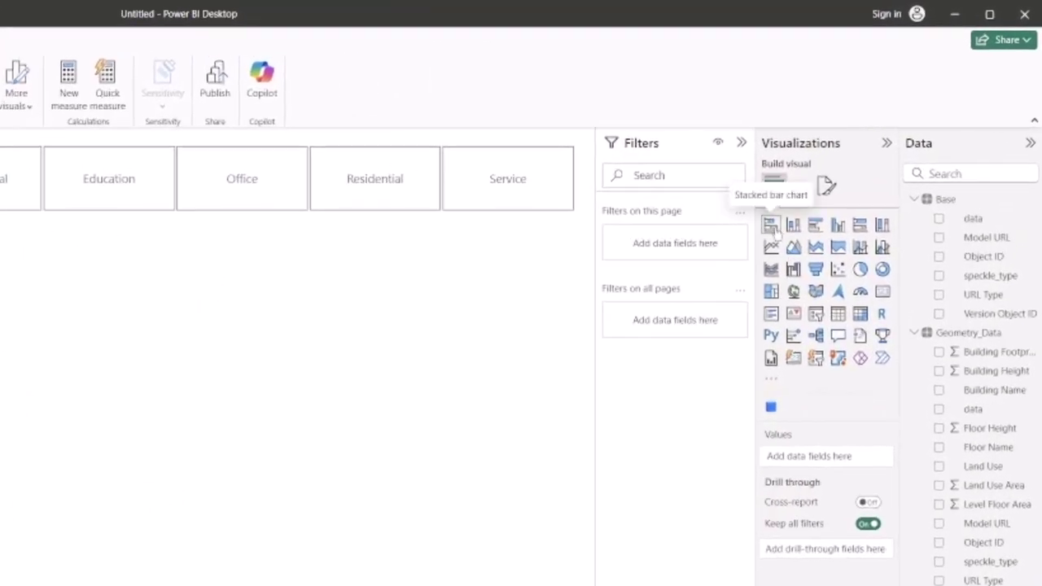
click(772, 228)
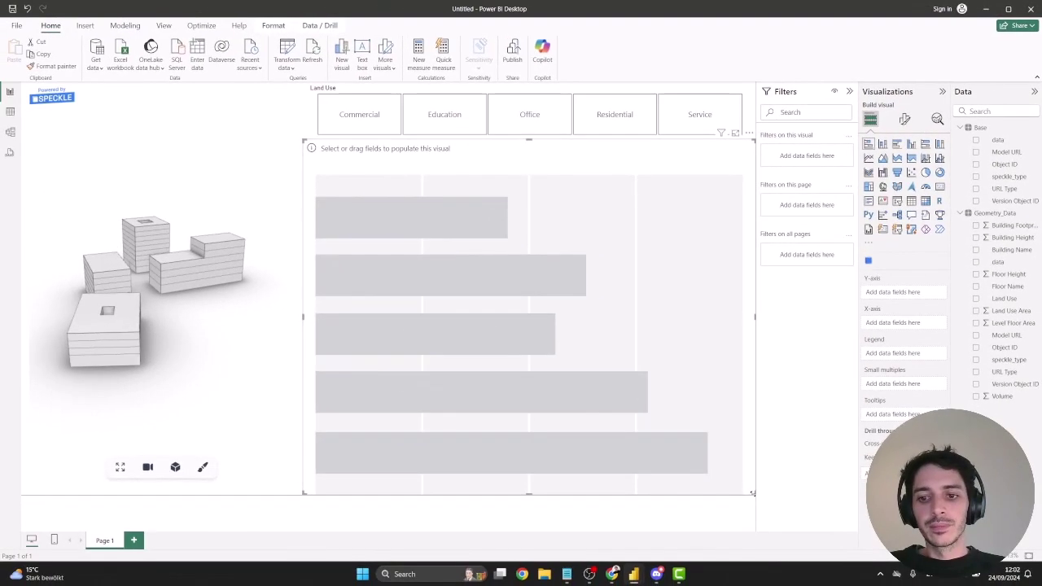
drag(752, 493, 533, 308)
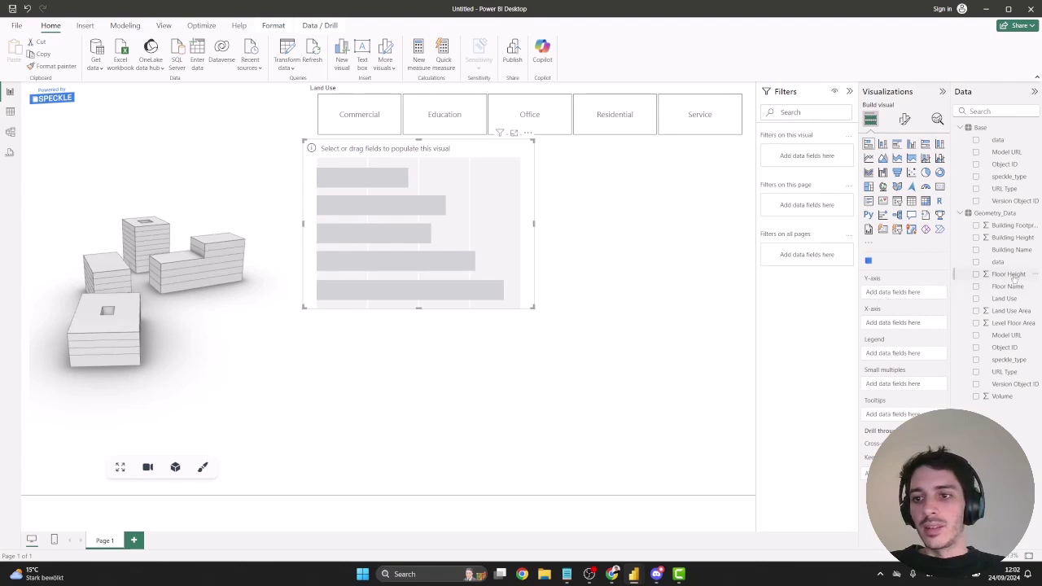
drag(1004, 298, 907, 293)
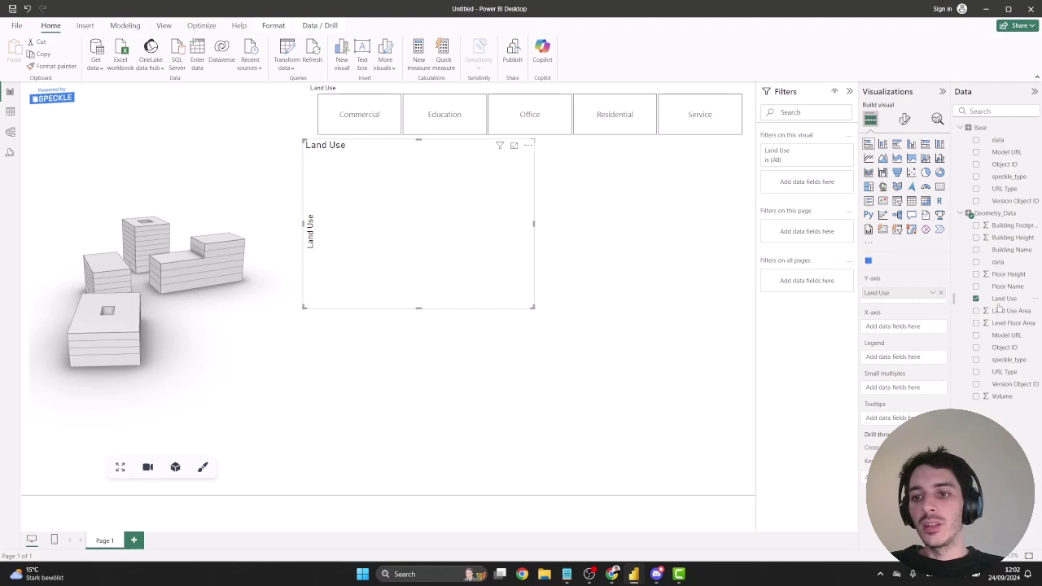
drag(1011, 314, 904, 329)
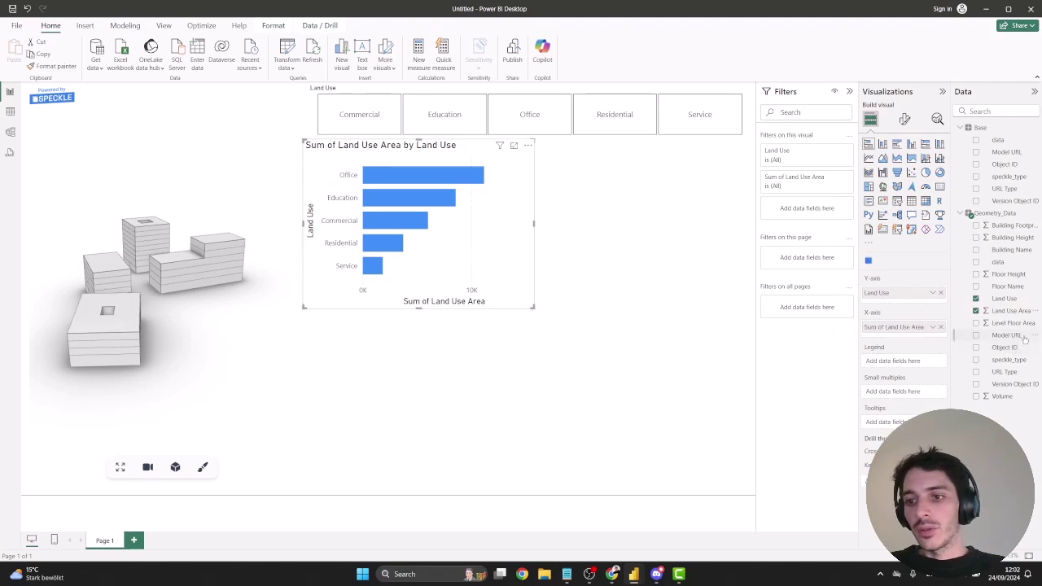
drag(998, 301, 904, 361)
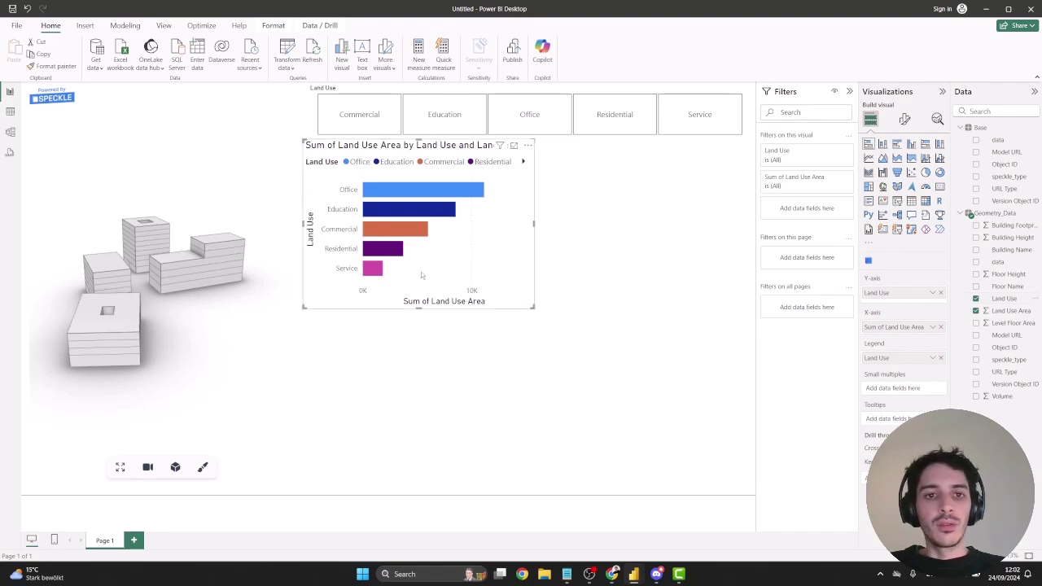
click(462, 344)
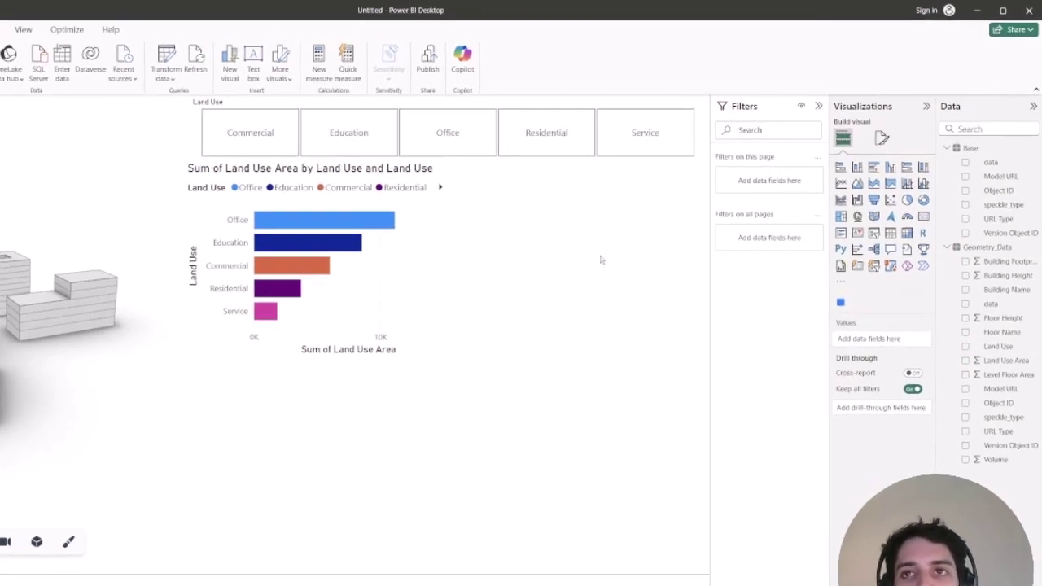
Add an area chart with Land Use legend, Floor Name X-axis and Land Use Area Y-axis.
click(803, 237)
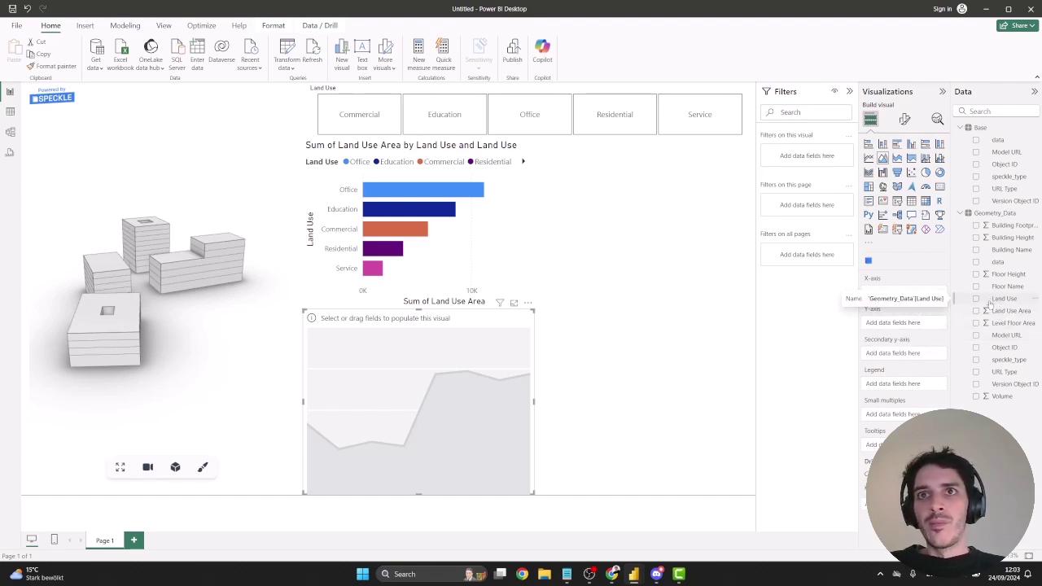
drag(1002, 301, 917, 385)
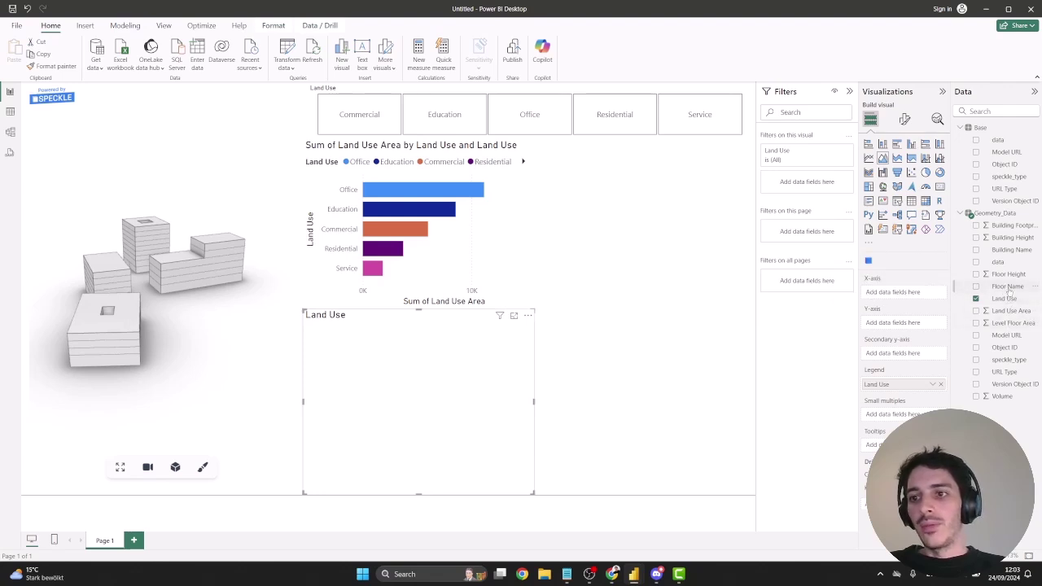
drag(1008, 289, 916, 325)
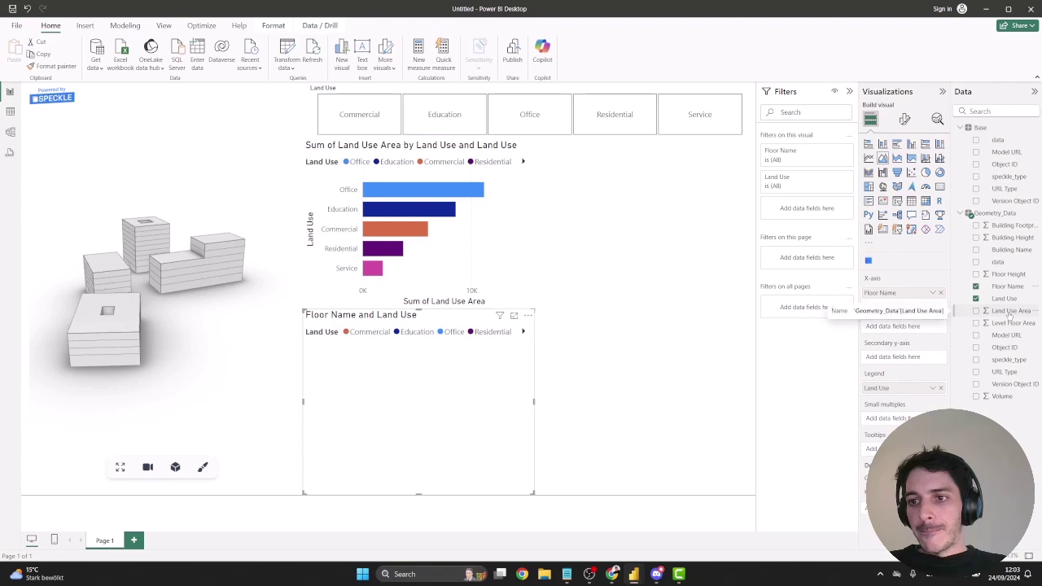
drag(912, 328, 910, 329)
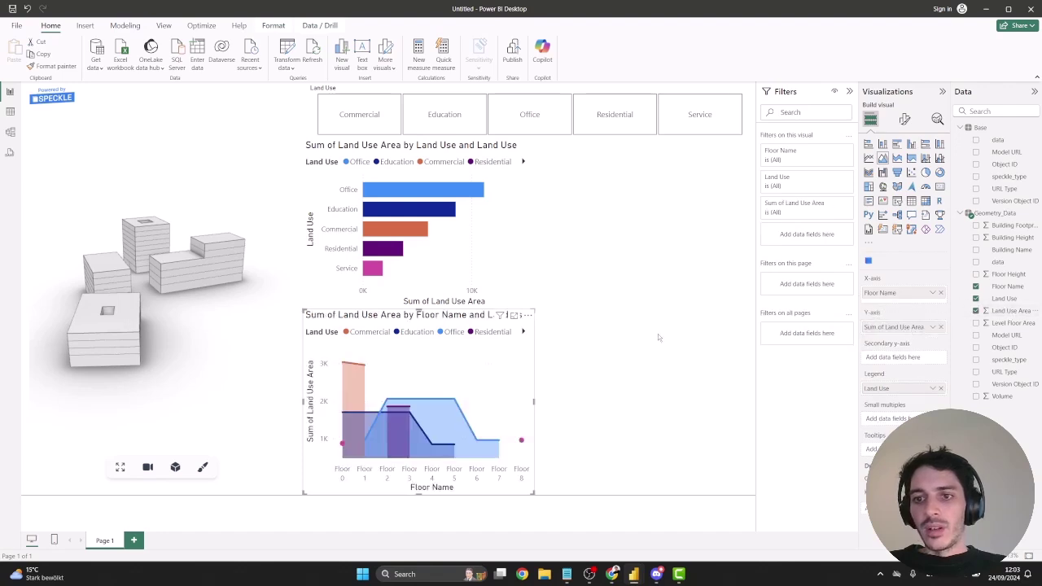
click(623, 348)
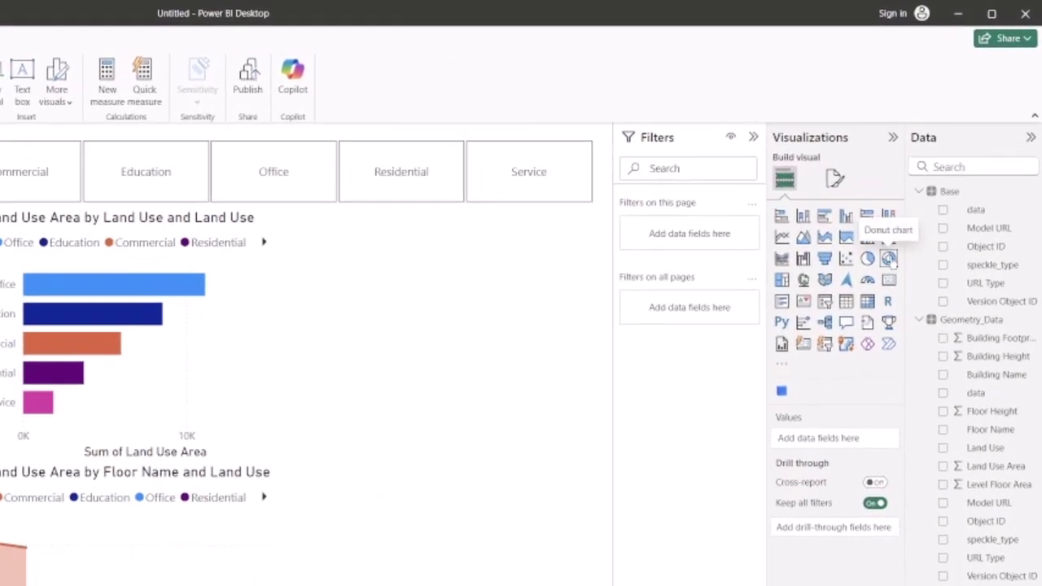
Add a donut chart with Building Name as legend and Land Use Area as values.
click(939, 172)
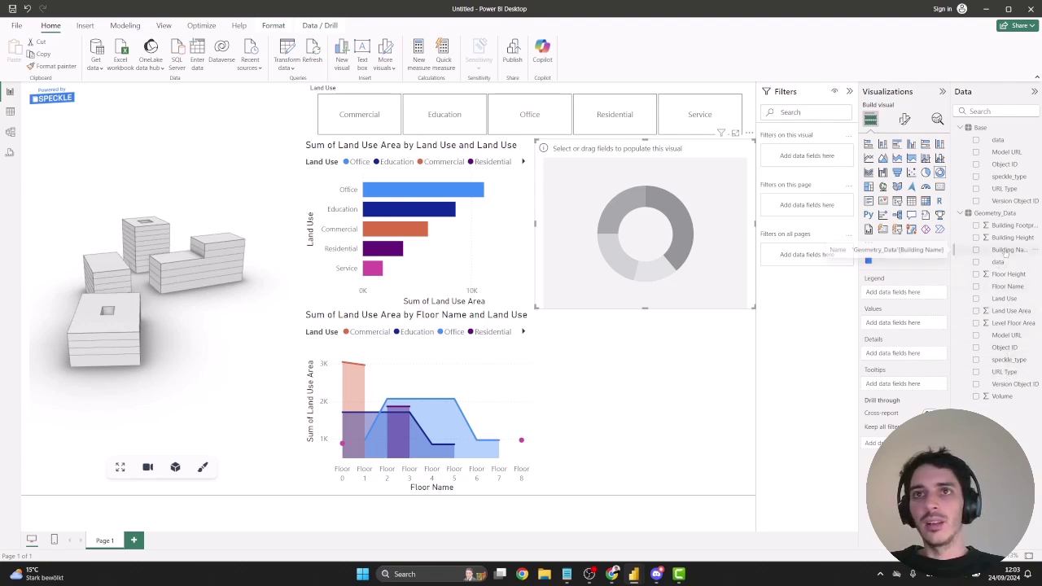
drag(1004, 254, 908, 296)
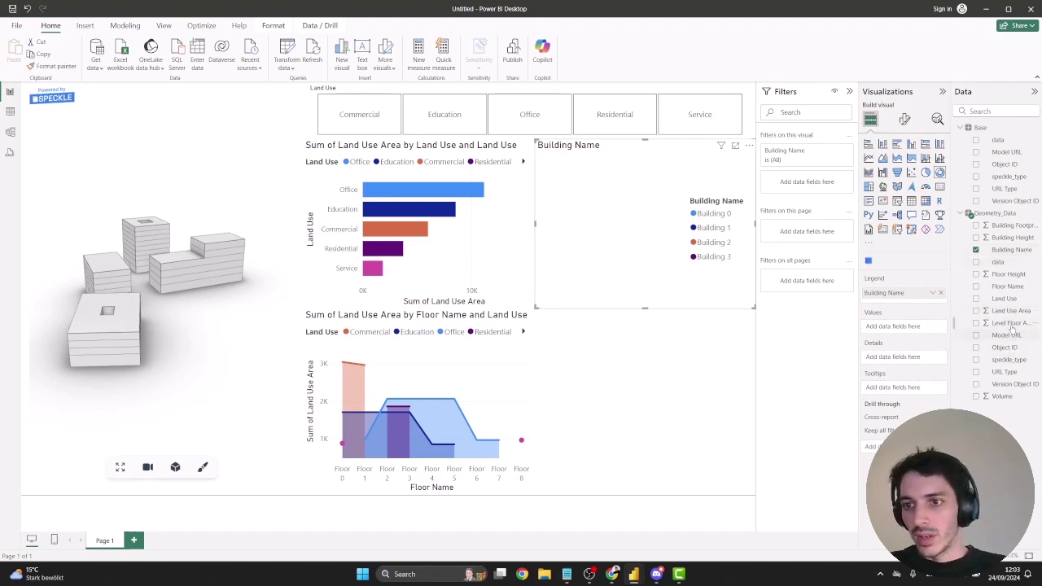
drag(1010, 314, 899, 327)
click(706, 361)
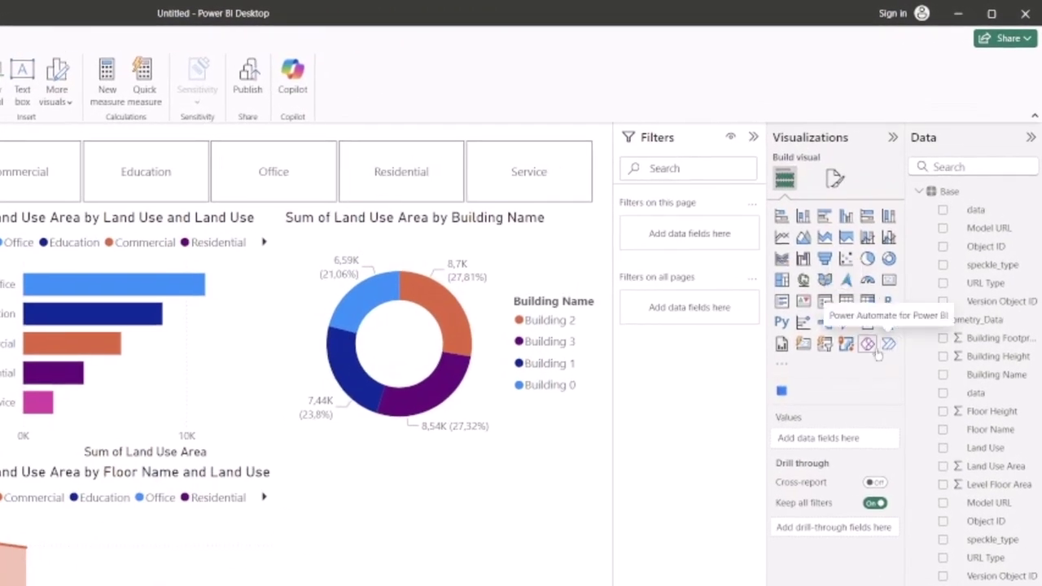
click(781, 258)
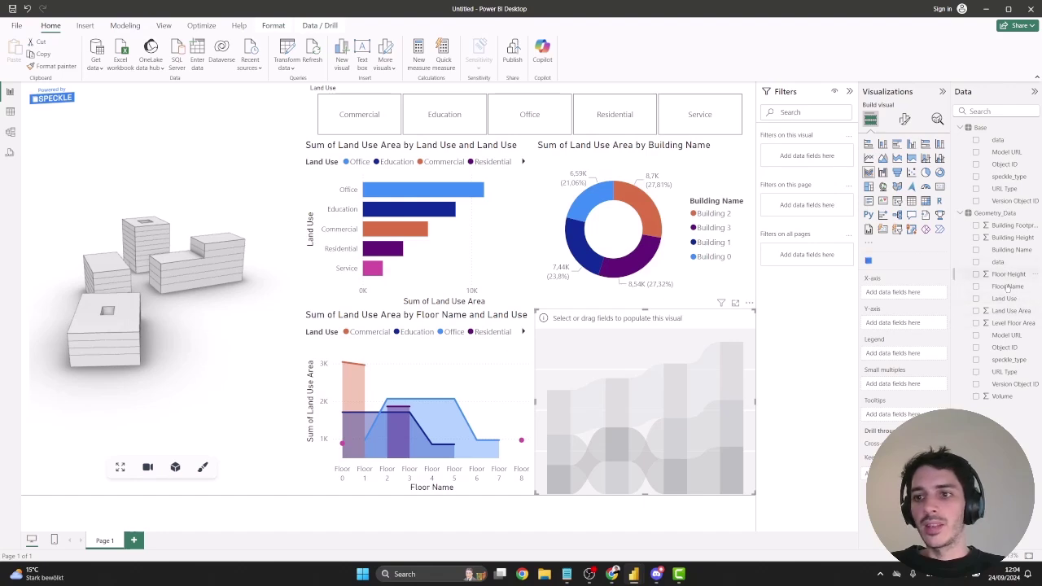
drag(1008, 250, 914, 293)
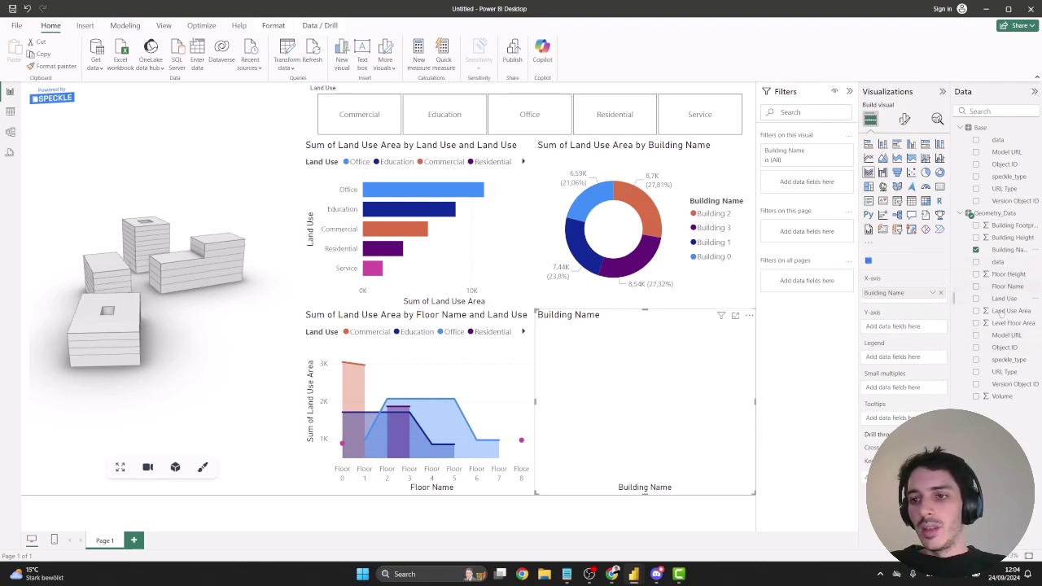
drag(1008, 324, 918, 329)
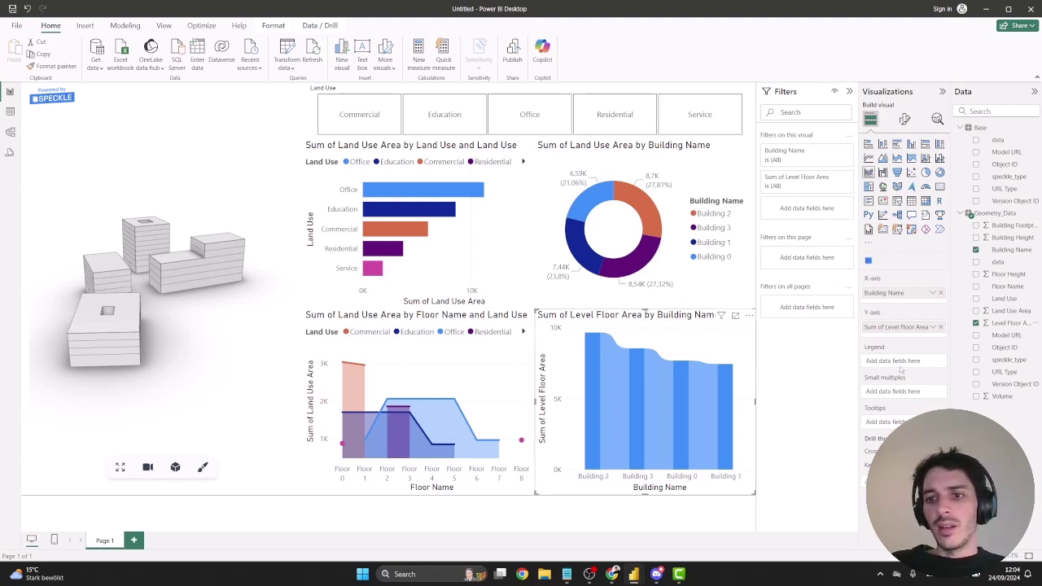
drag(1012, 301, 895, 363)
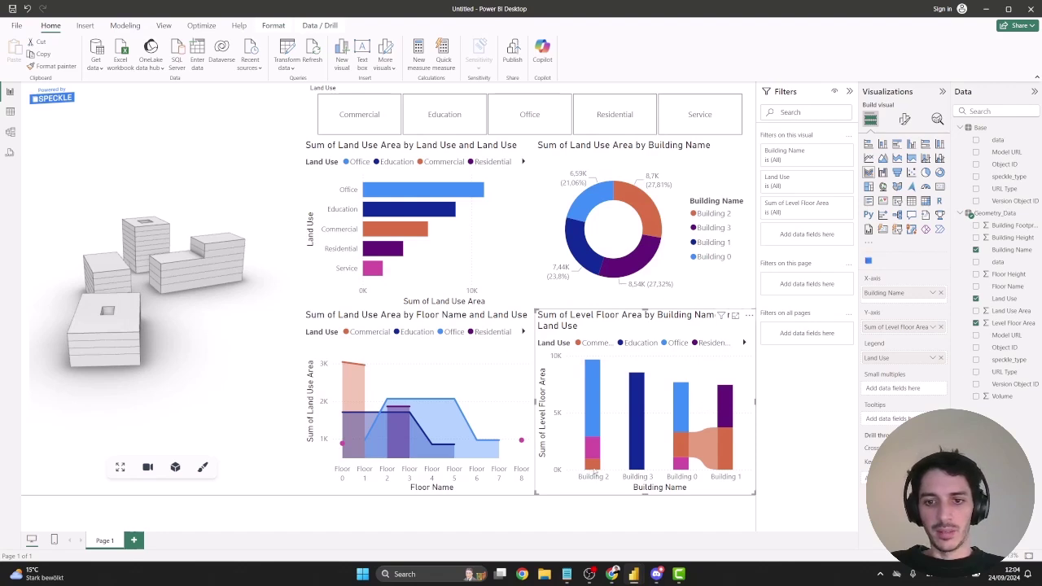
mouse_move(598, 469)
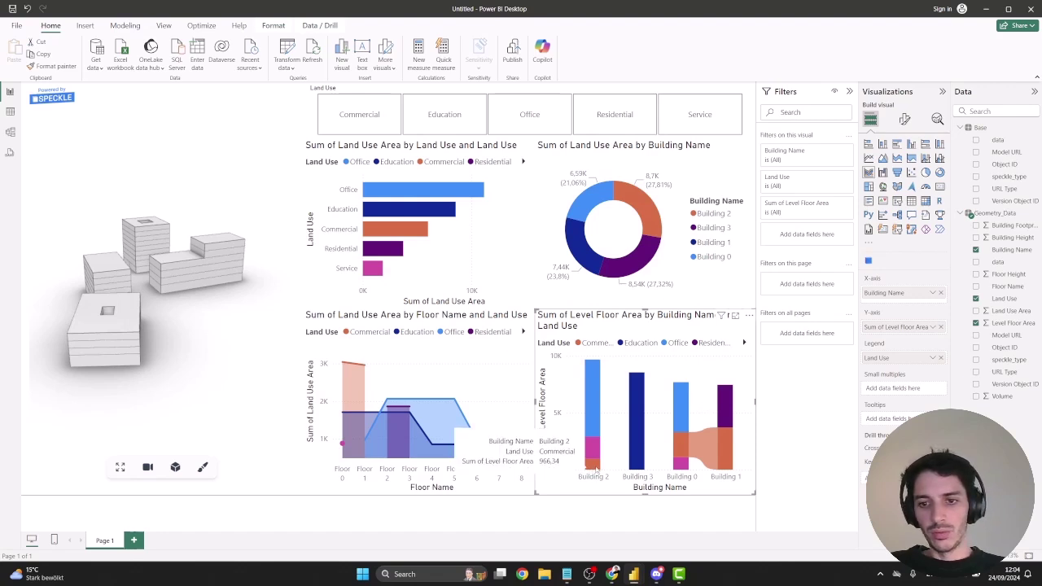
mouse_move(690, 448)
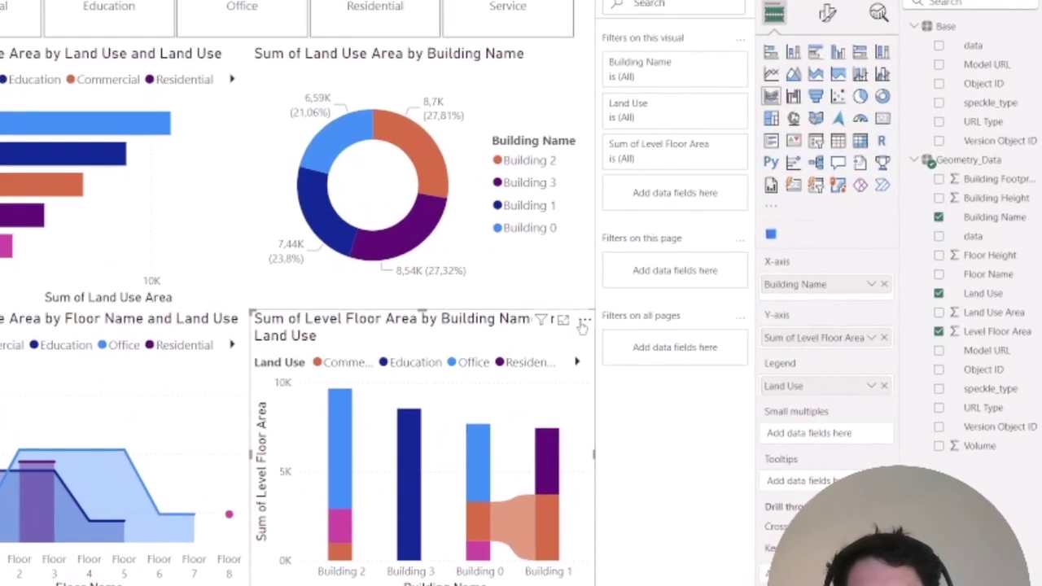
Sort the floor-area chart's axis by Building Name, running from Building 3 down to Building 0.
click(748, 315)
mouse_move(635, 420)
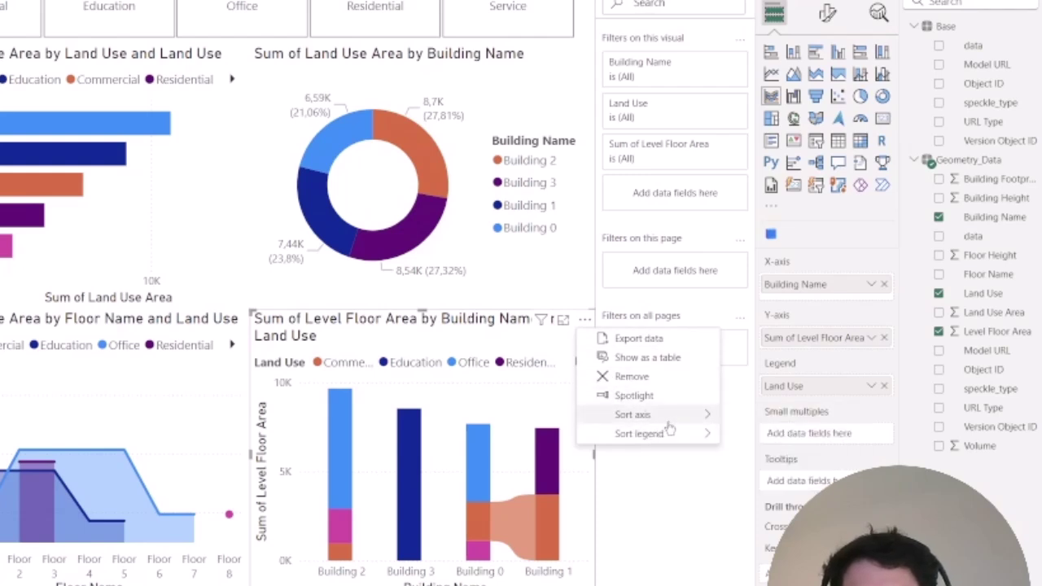
click(765, 415)
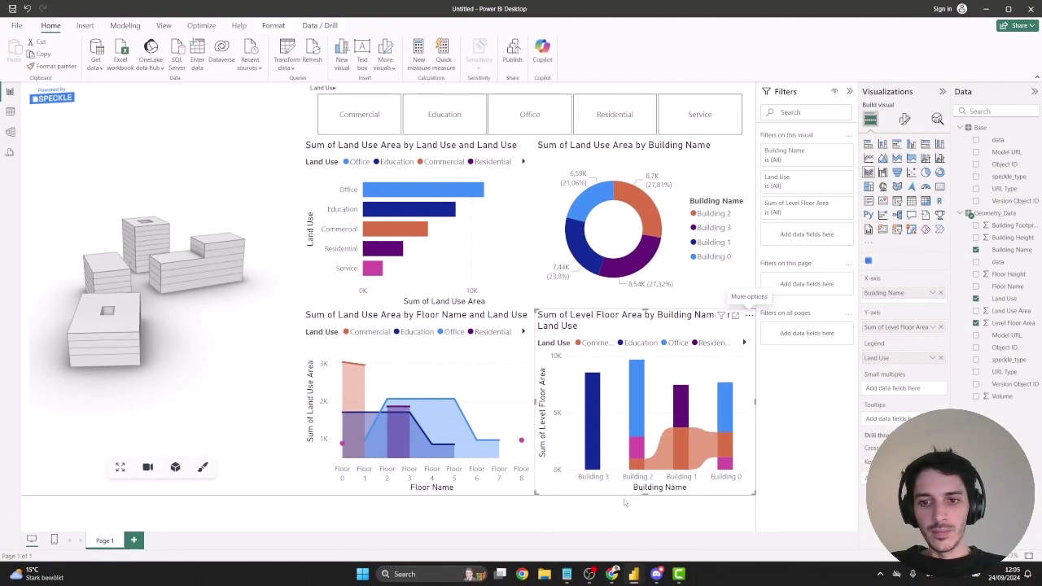
Orbit the Speckle 3D model to a higher viewpoint and select the 3D visual.
click(700, 88)
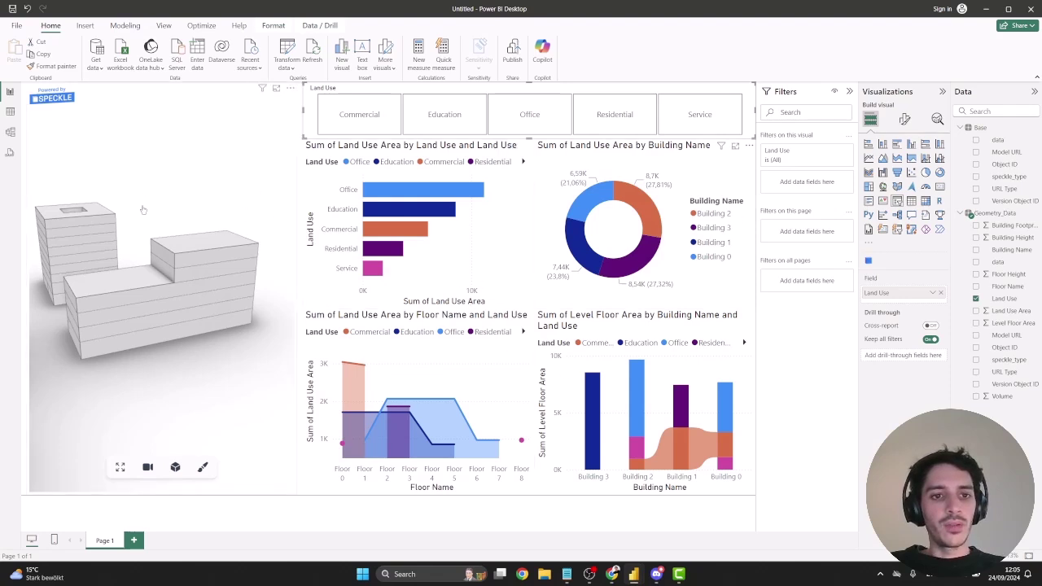
drag(214, 208, 164, 224)
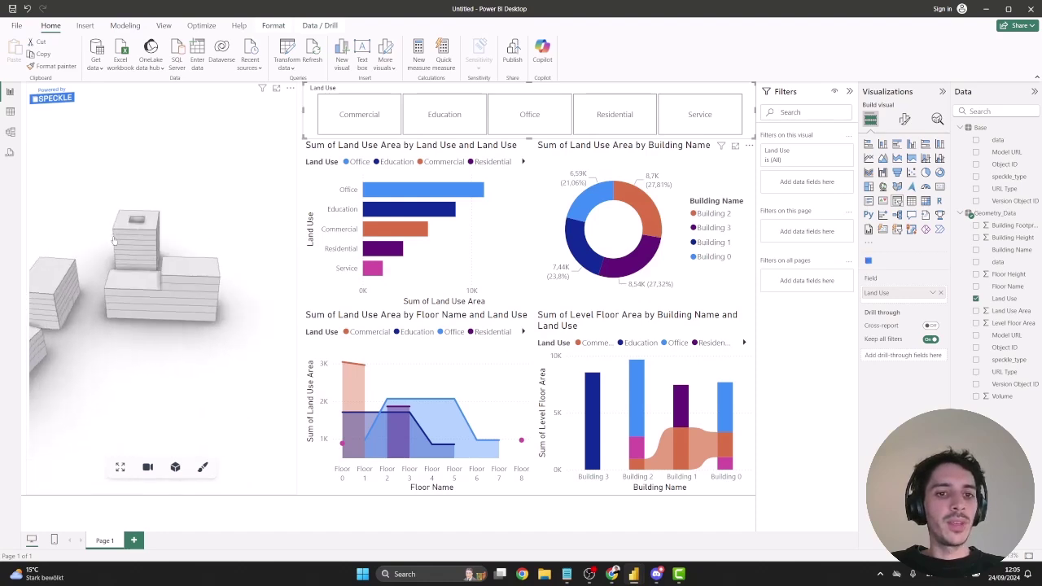
click(164, 225)
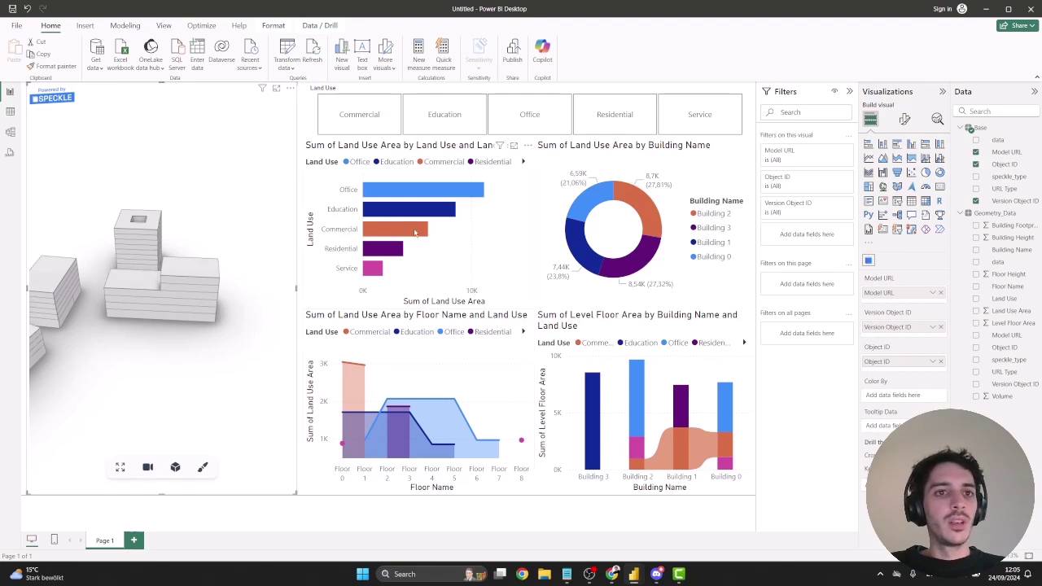
Apply the Classic report theme from the View tab's Themes gallery.
click(164, 25)
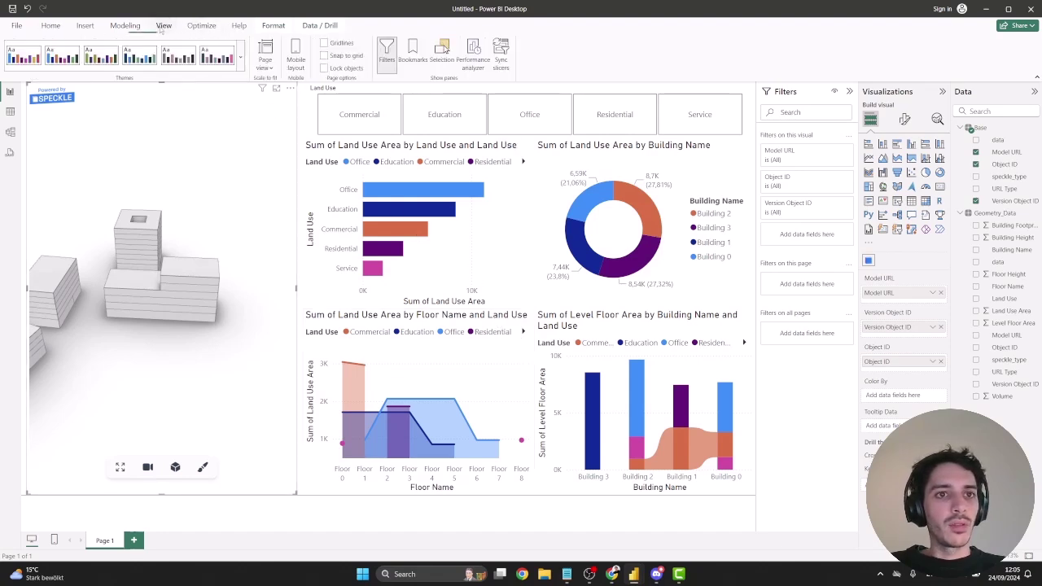
click(240, 54)
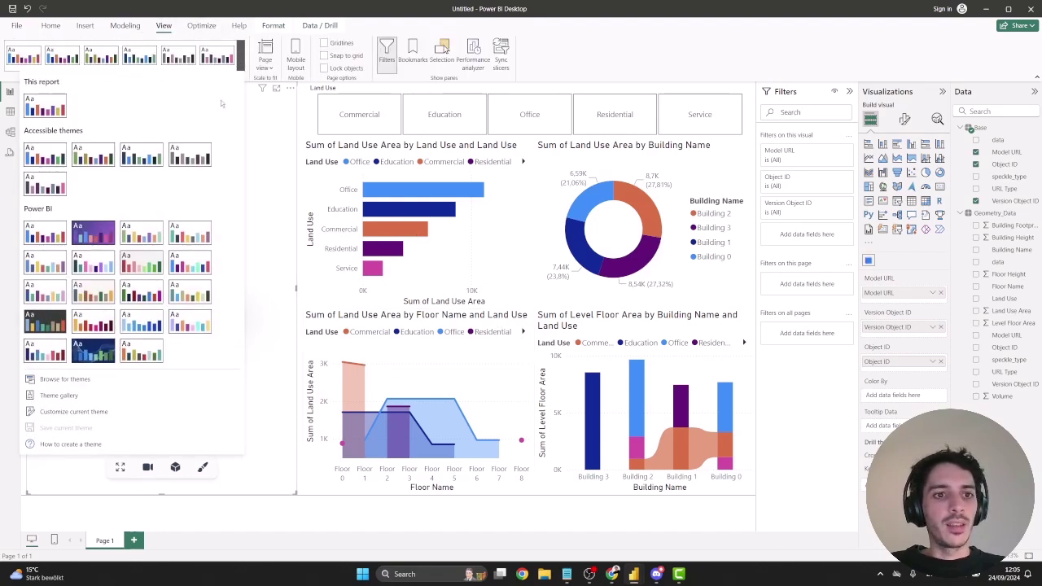
click(199, 231)
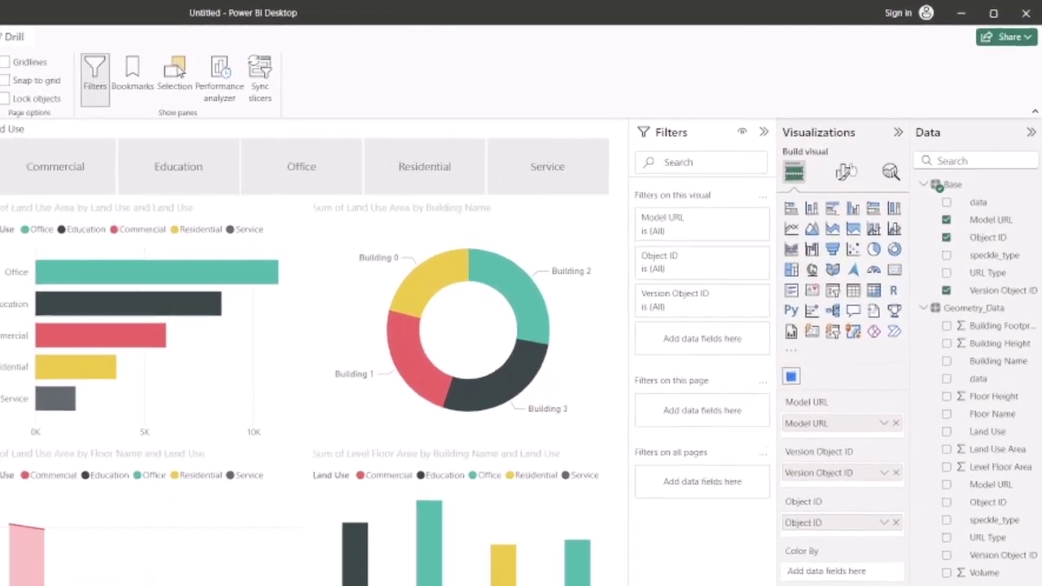
Set up an Object Display colour override for the 3D visual based on the Geometry_Data Land Use field.
click(894, 127)
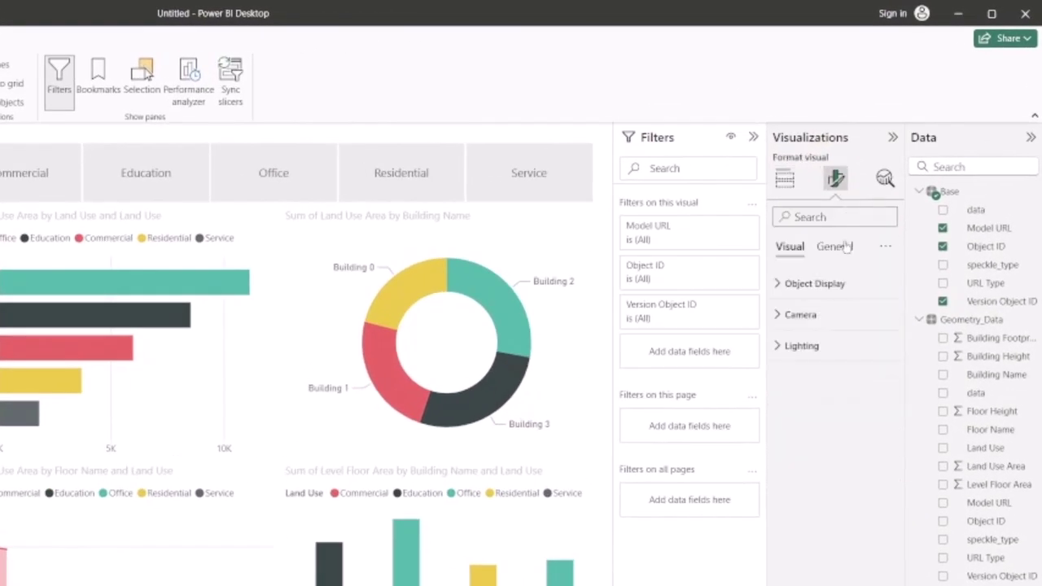
click(814, 285)
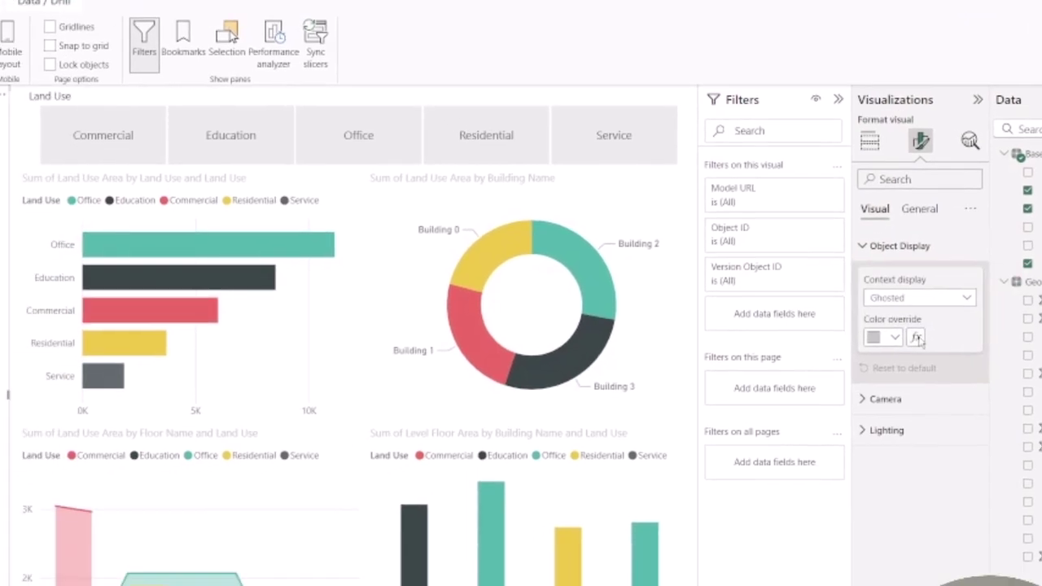
click(832, 375)
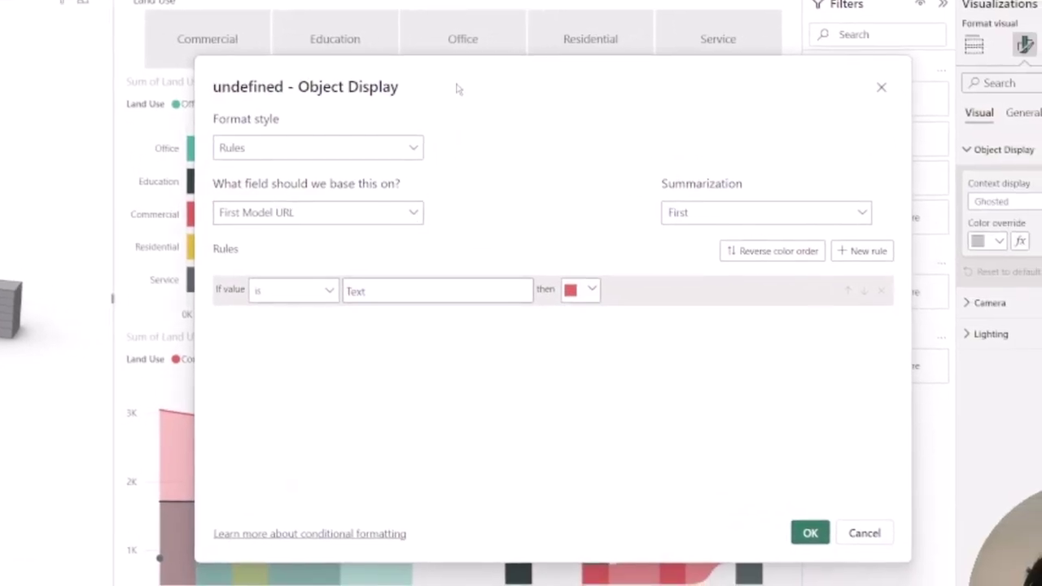
drag(598, 78, 551, 89)
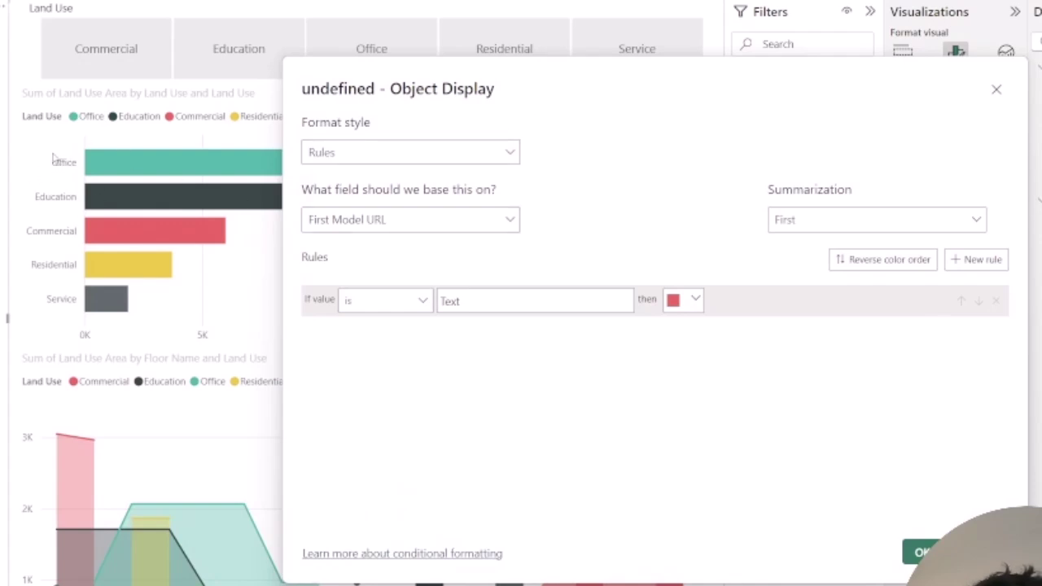
click(414, 223)
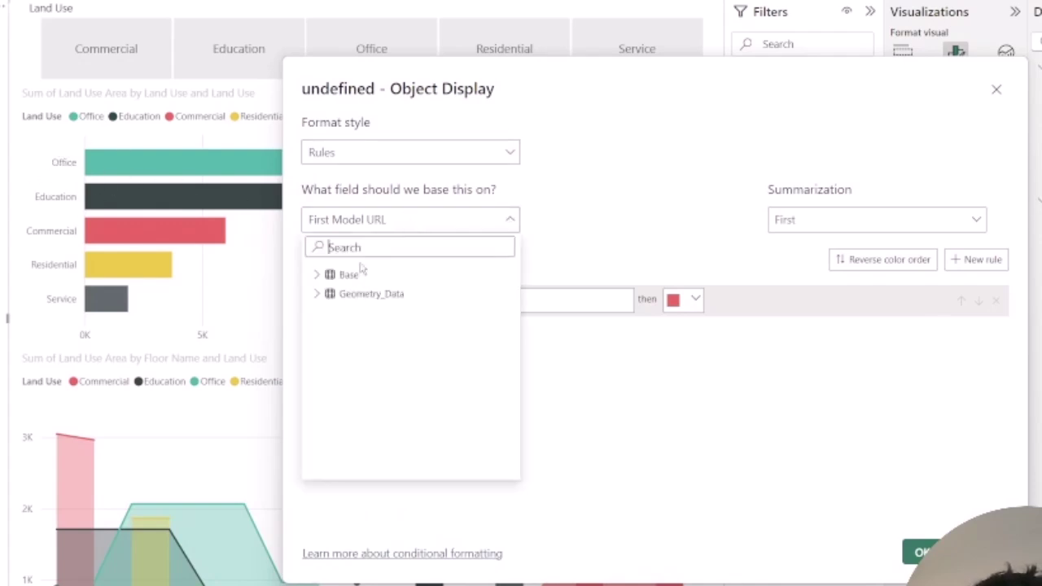
click(317, 294)
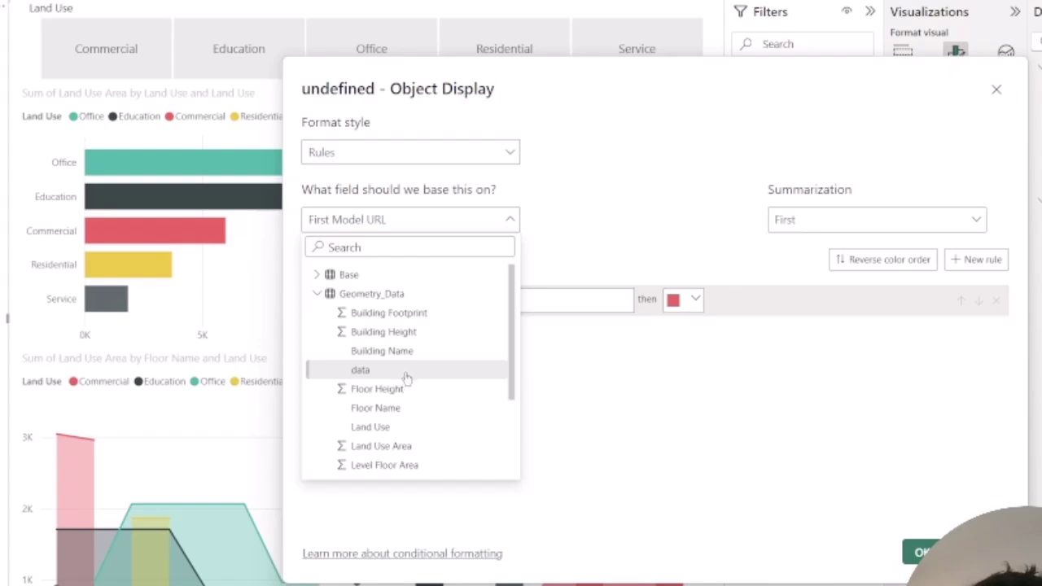
click(381, 426)
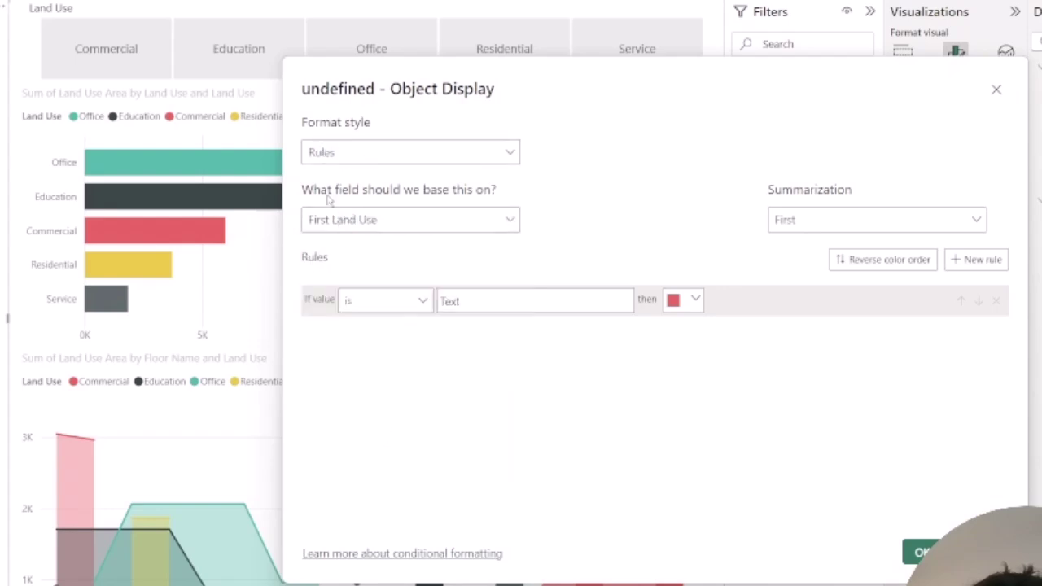
Add five colour rules, colouring Office teal and Education black.
click(991, 266)
click(992, 267)
click(993, 271)
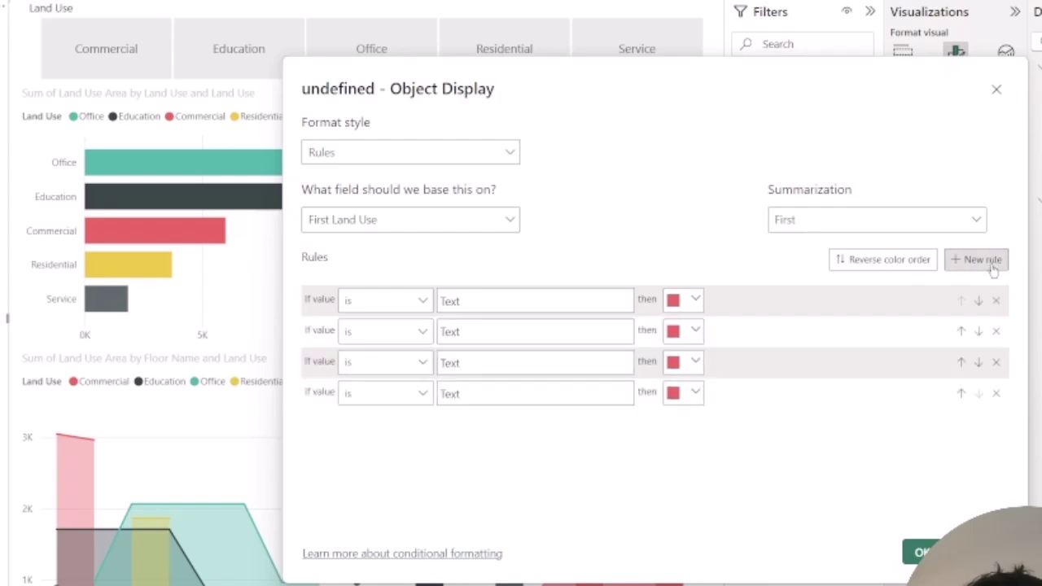
click(993, 271)
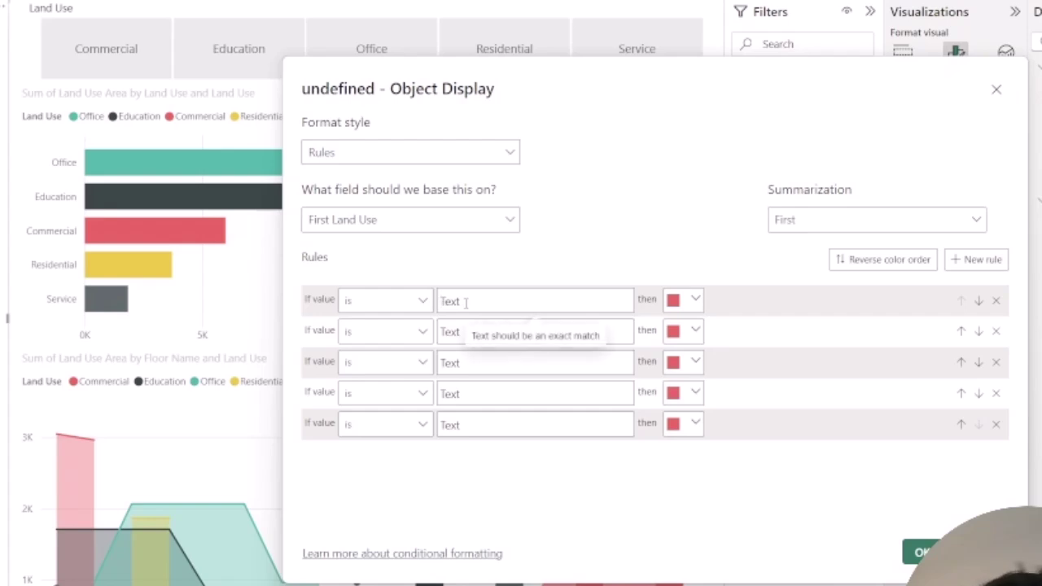
text(Office)
click(684, 299)
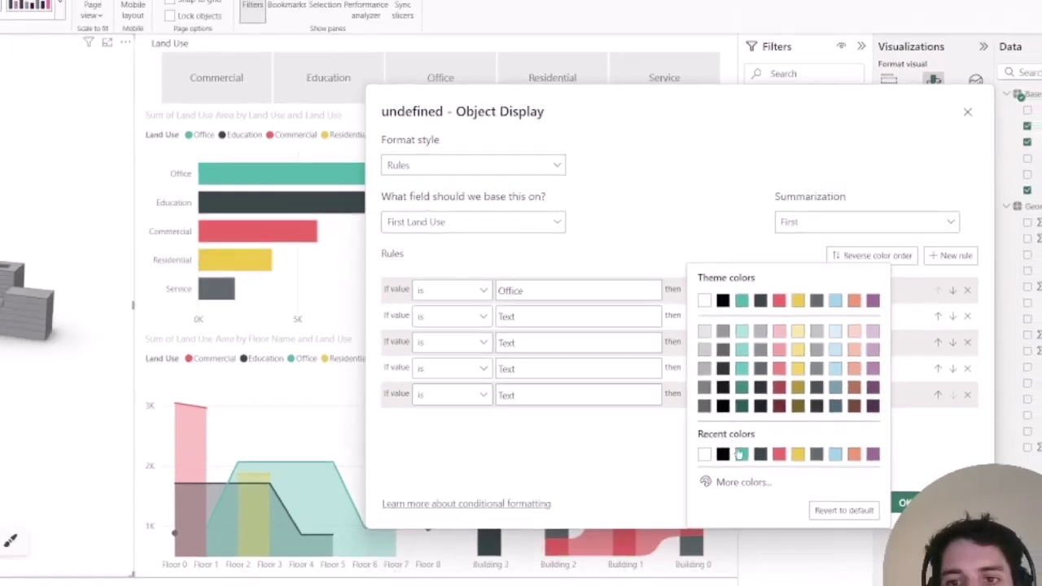
click(740, 454)
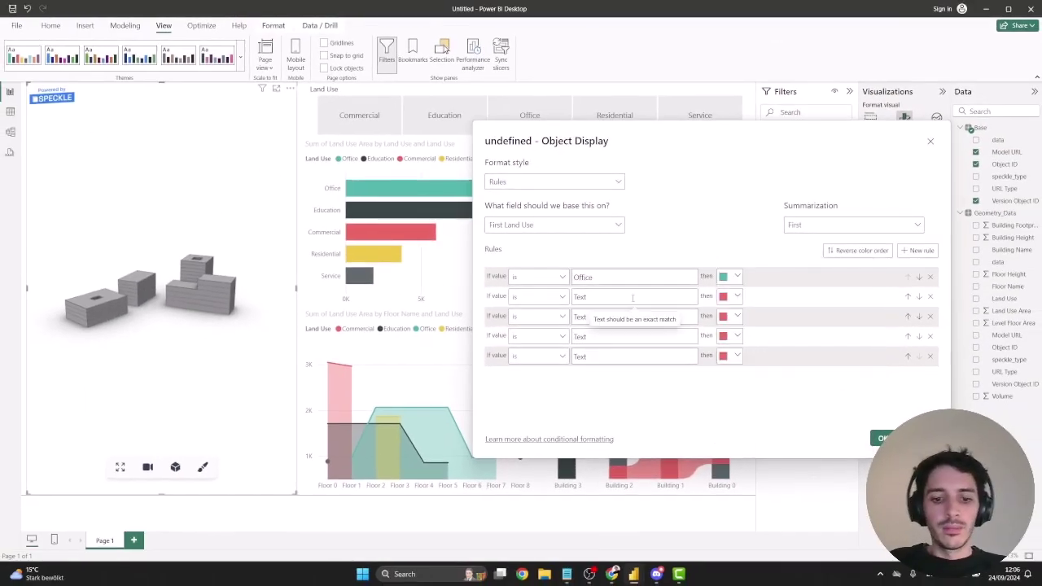
click(632, 298)
text(Education)
click(729, 296)
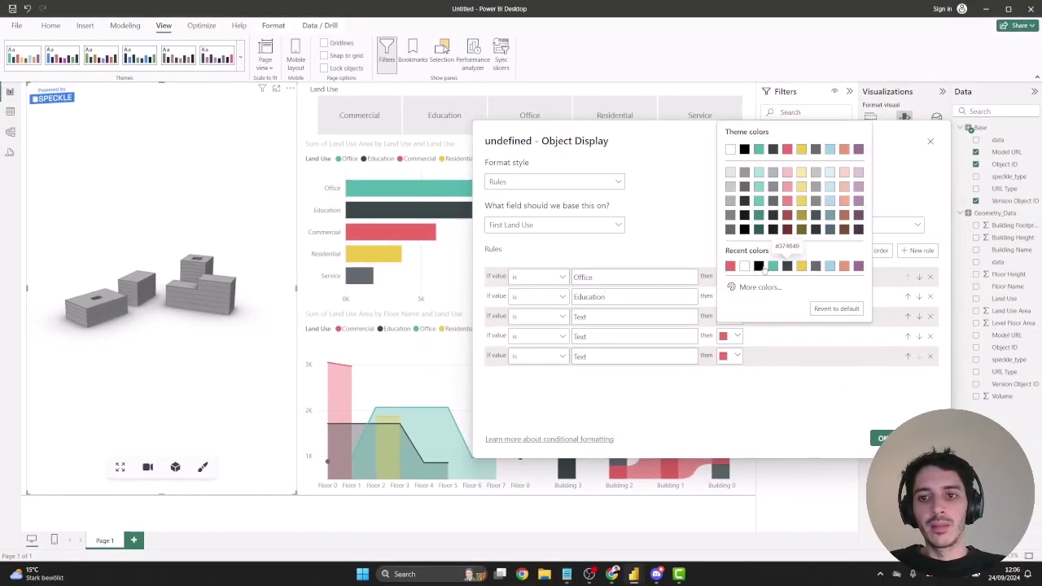
Fill the remaining rules: Commercial red, Residential yellow, Service dark grey.
click(734, 131)
click(629, 317)
text(Commercial)
click(648, 336)
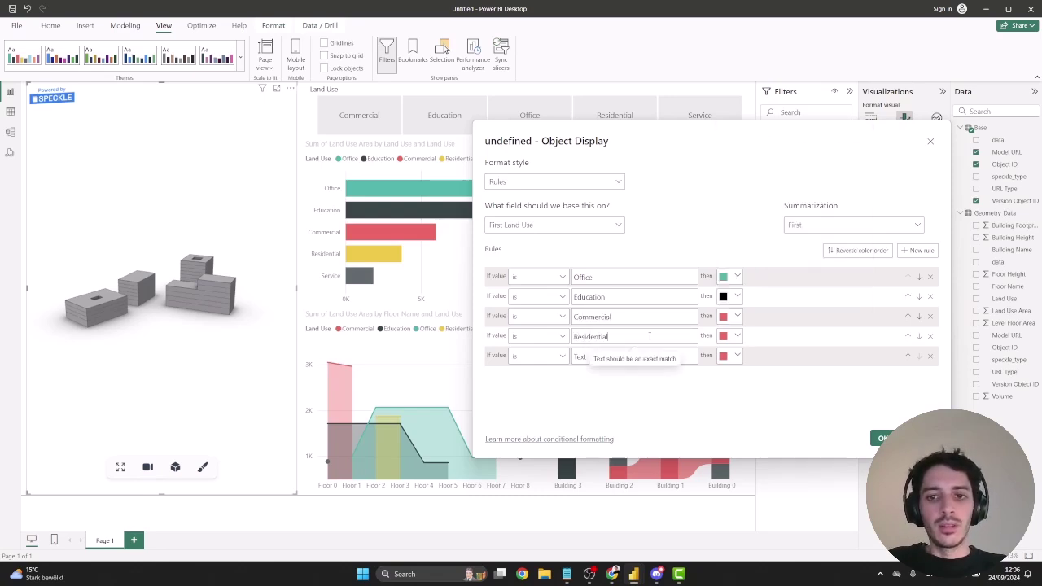
text(Residential)
click(728, 335)
click(727, 145)
click(606, 355)
text(Service)
click(728, 356)
click(810, 291)
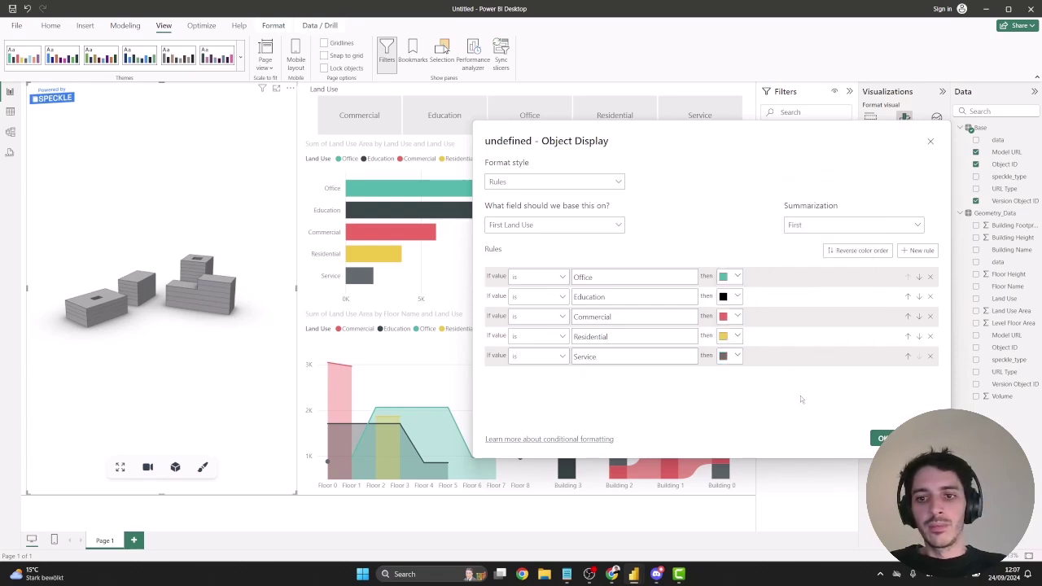
Apply the land-use colour rules, orbit the coloured model, and try the Education and Commercial tiles.
click(879, 439)
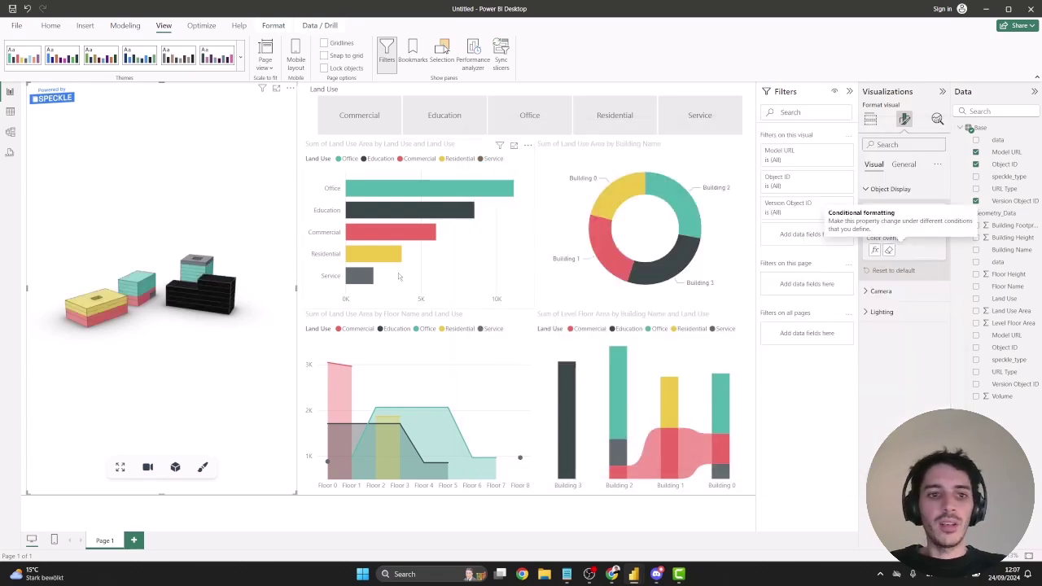
drag(143, 234, 257, 262)
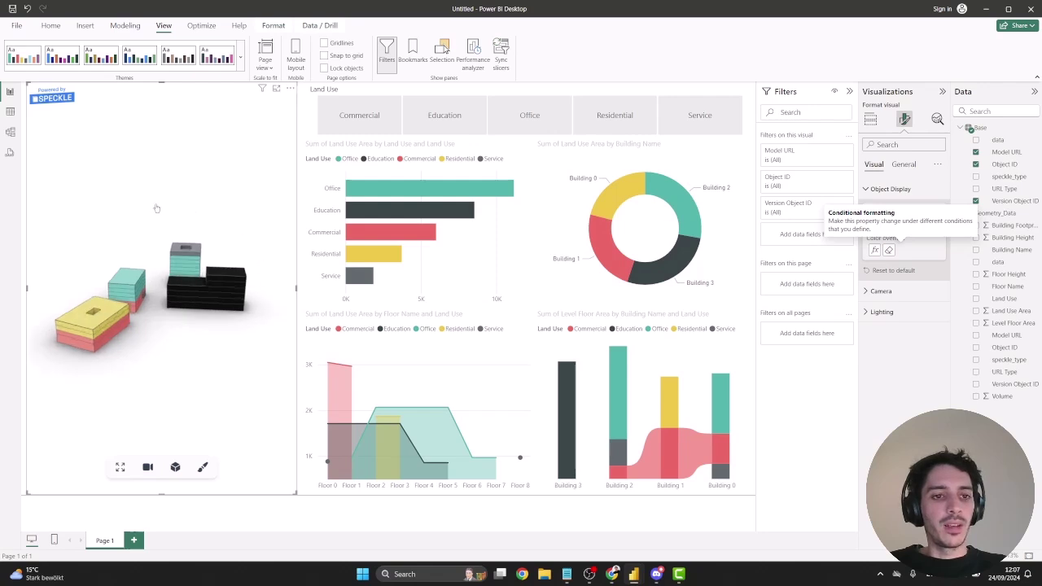
mouse_move(156, 208)
mouse_down()
mouse_move(224, 205)
mouse_move(153, 208)
mouse_up()
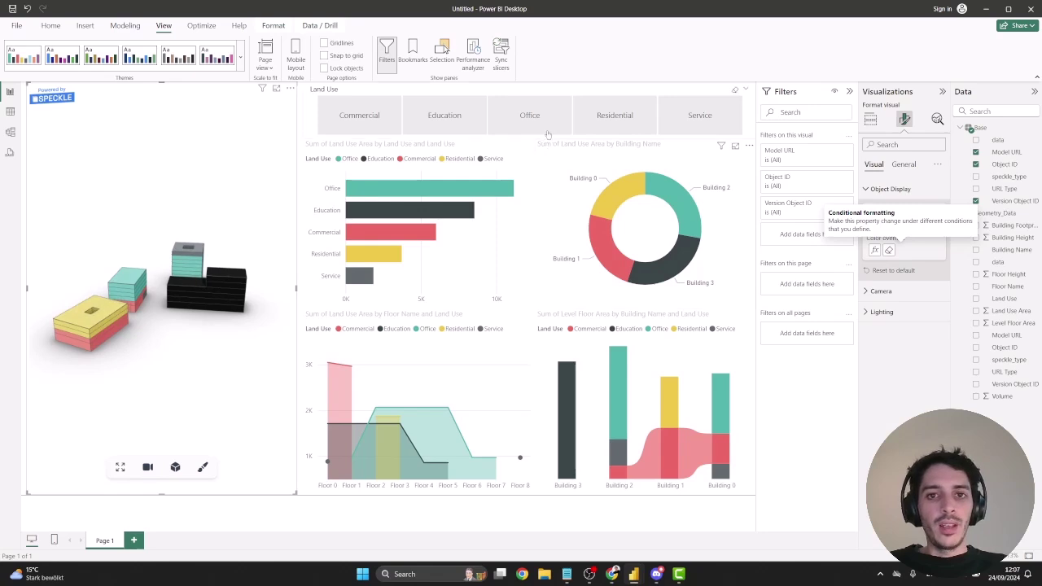
click(443, 115)
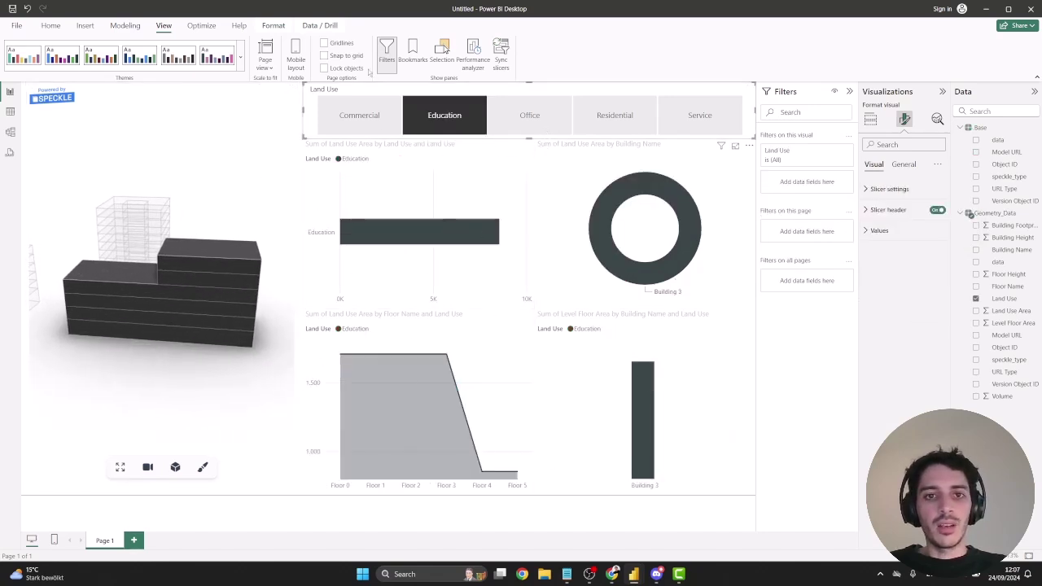
click(367, 114)
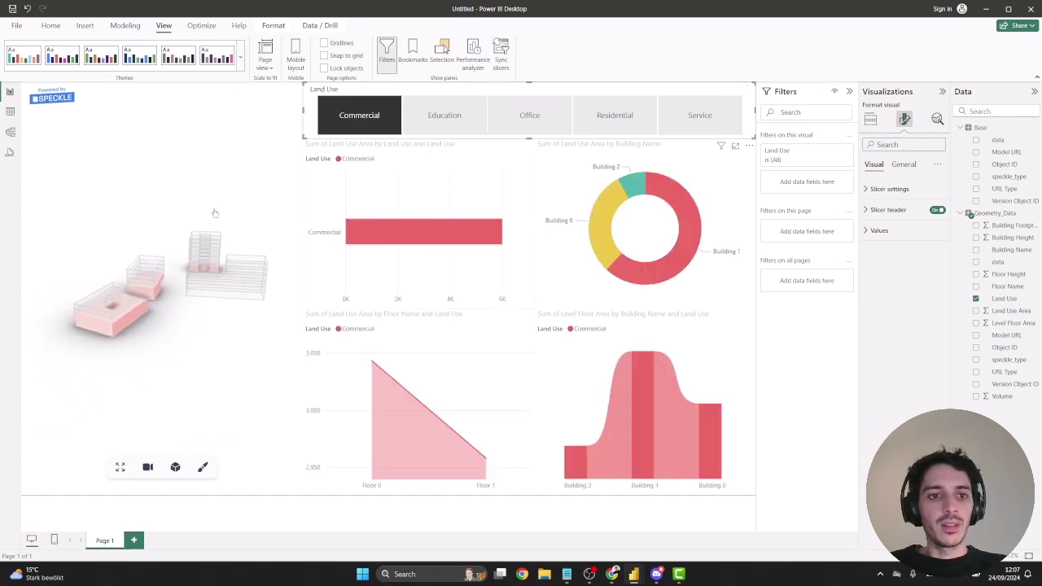
click(194, 222)
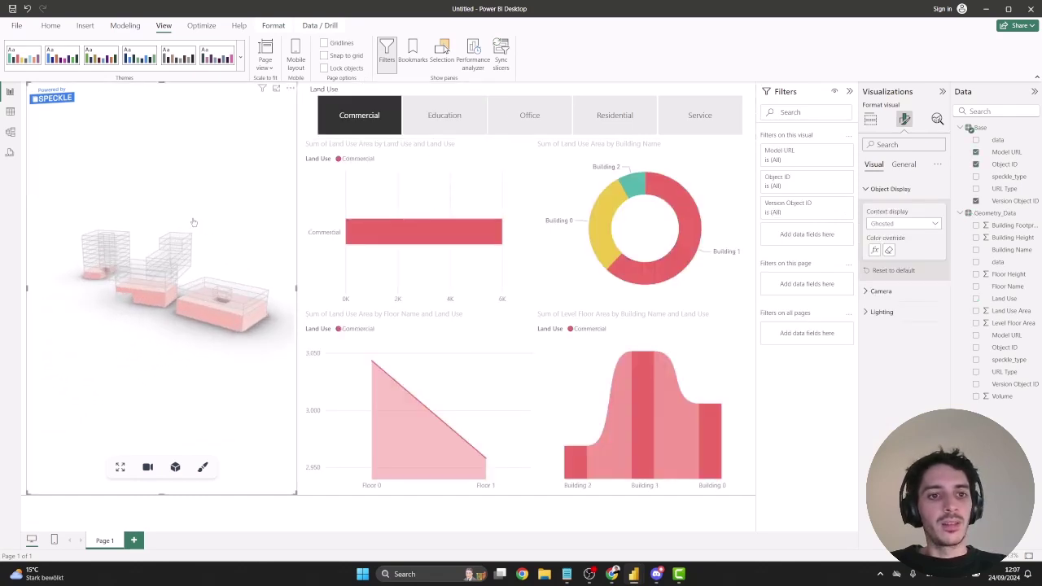
Filter the report to Office, Residential, then Service, and clear the land-use filter.
click(525, 116)
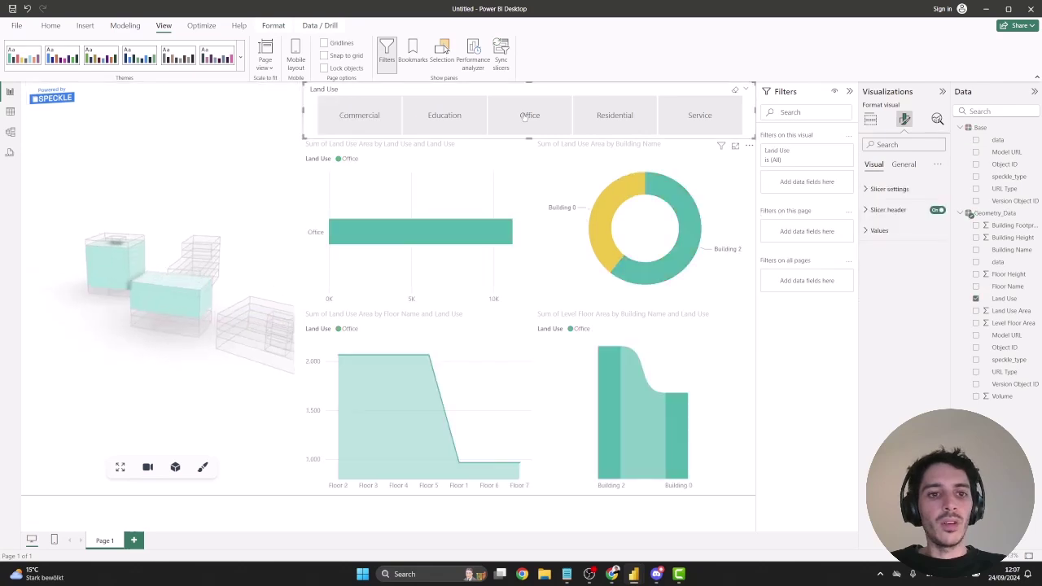
click(593, 119)
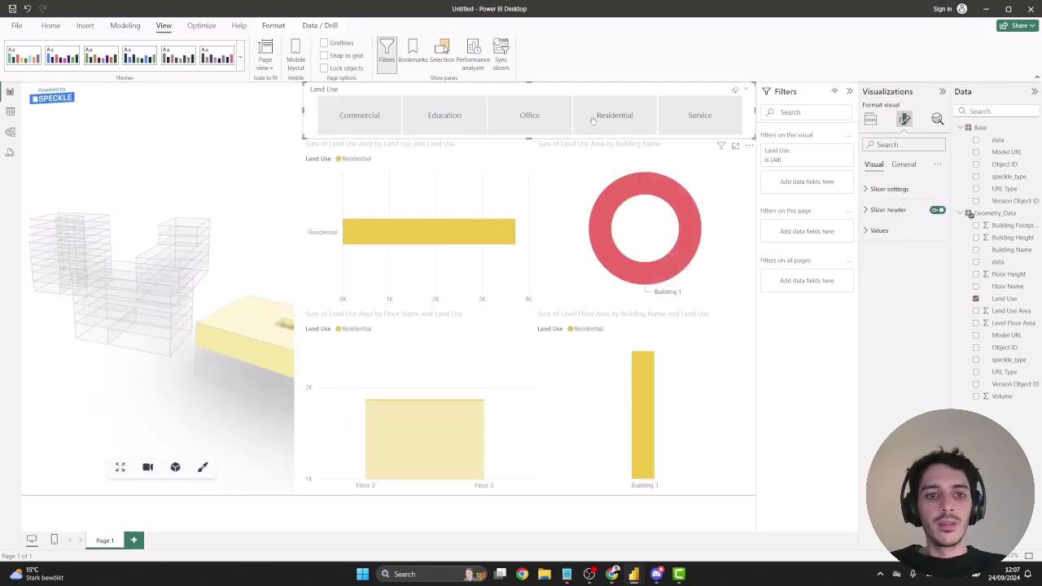
click(700, 116)
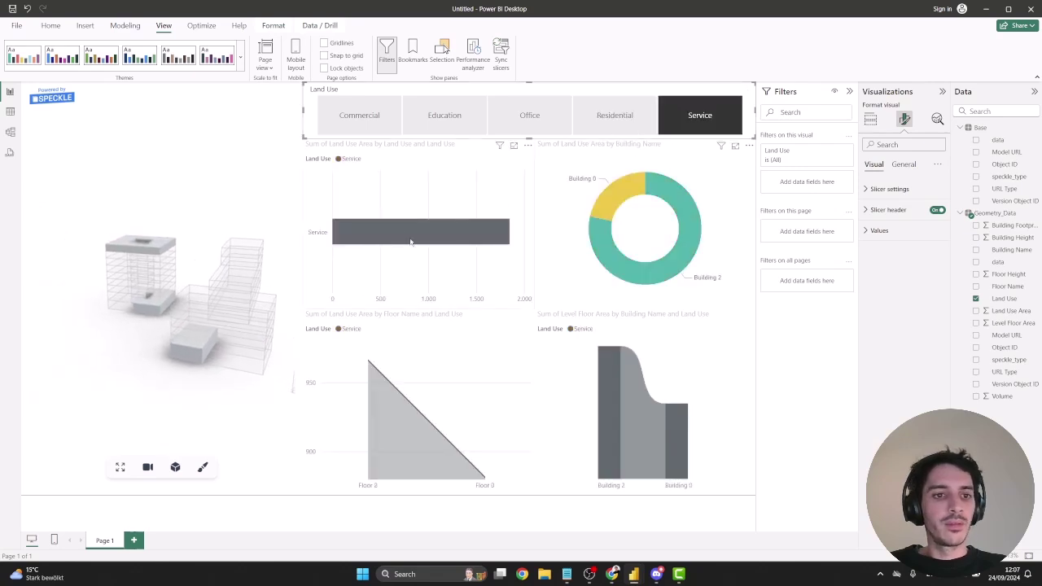
click(700, 114)
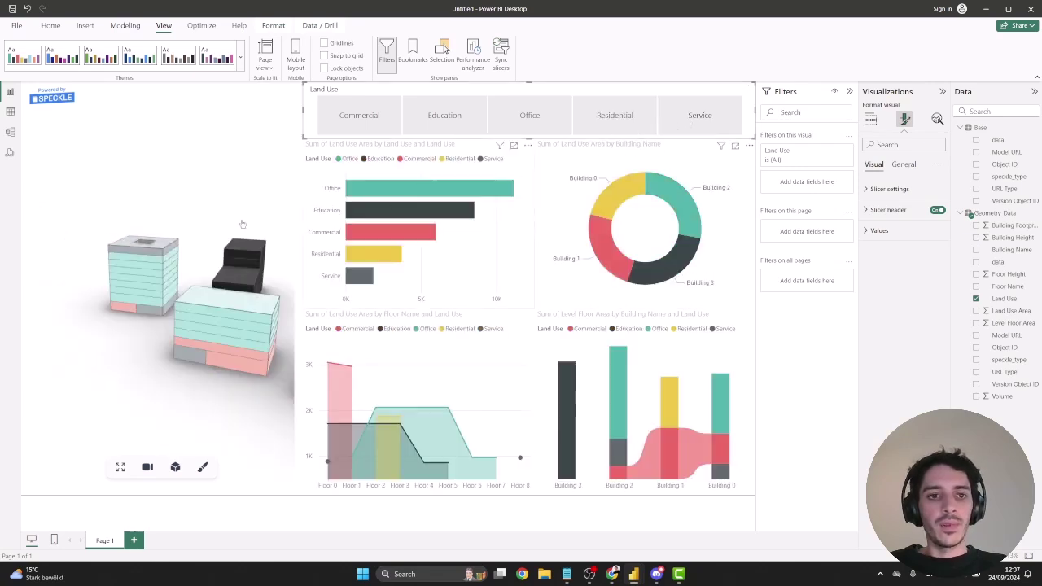
click(171, 212)
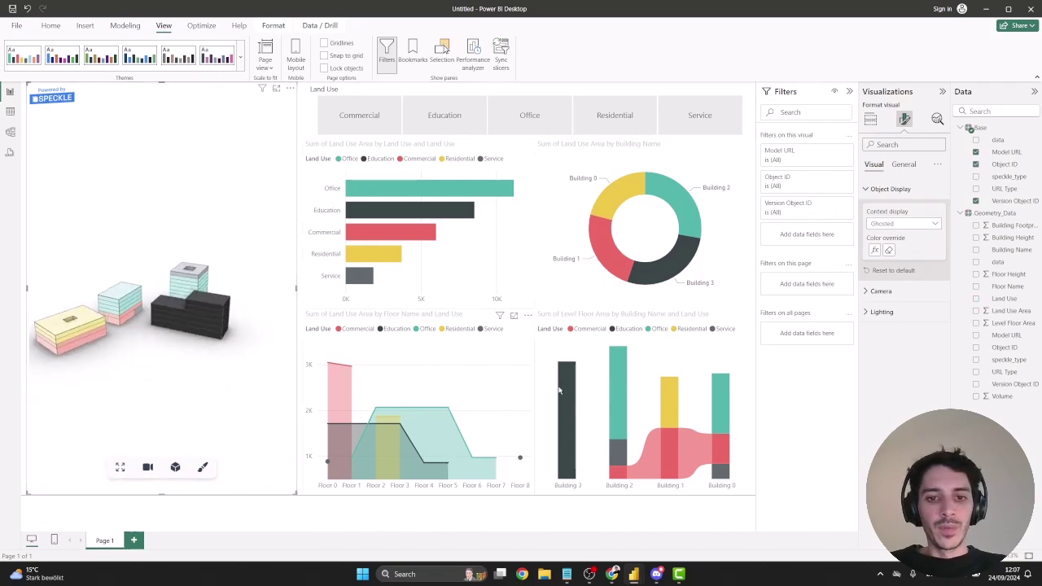
click(673, 264)
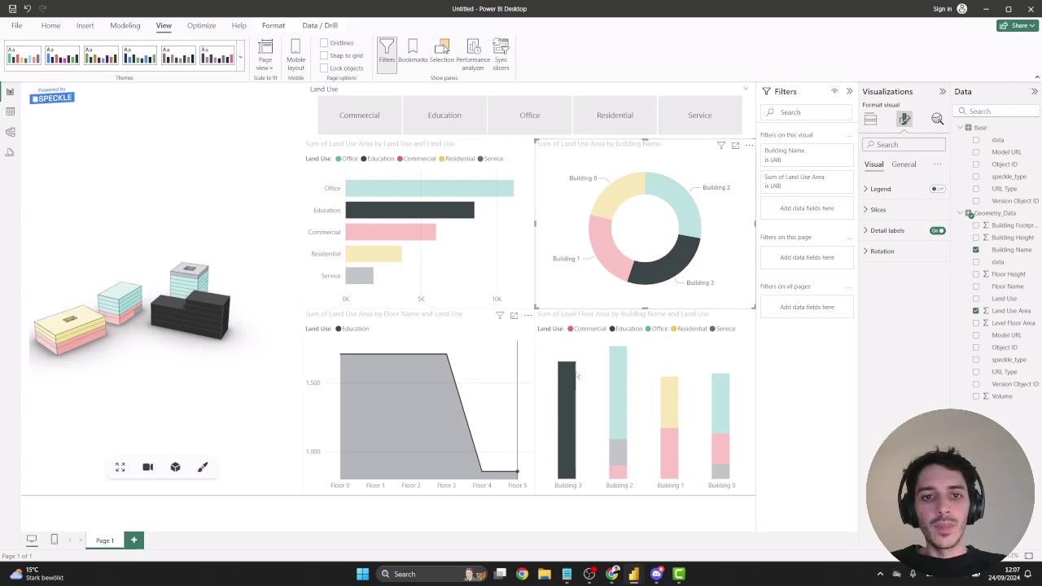
click(682, 260)
mouse_move(671, 450)
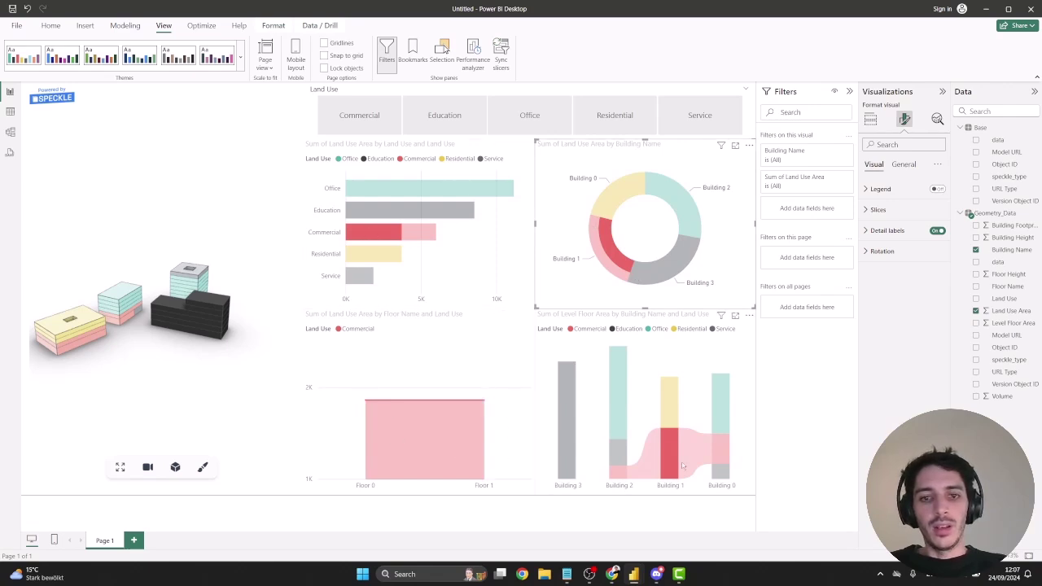
click(669, 450)
click(379, 259)
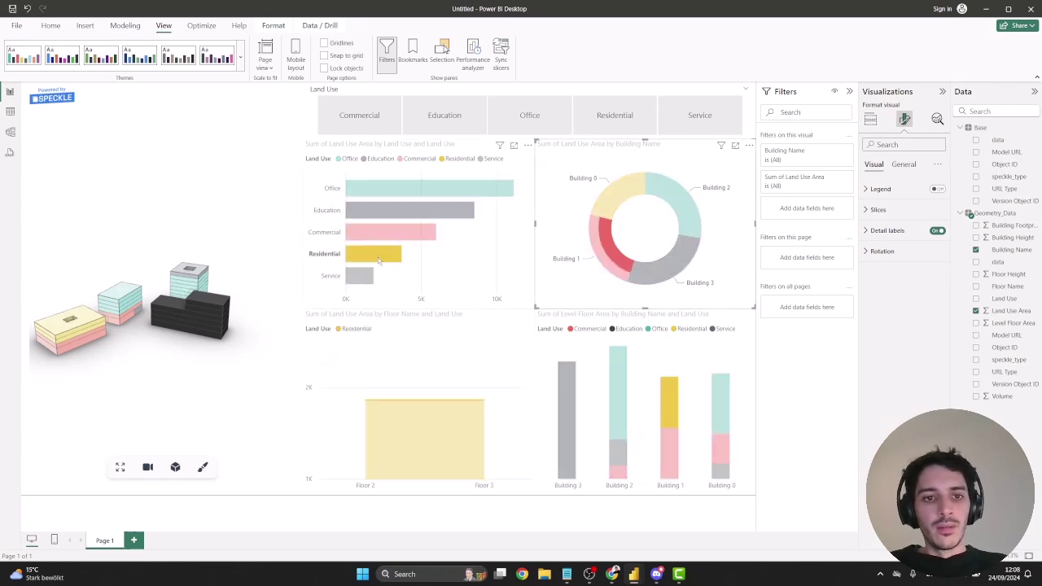
click(379, 259)
drag(122, 262, 165, 260)
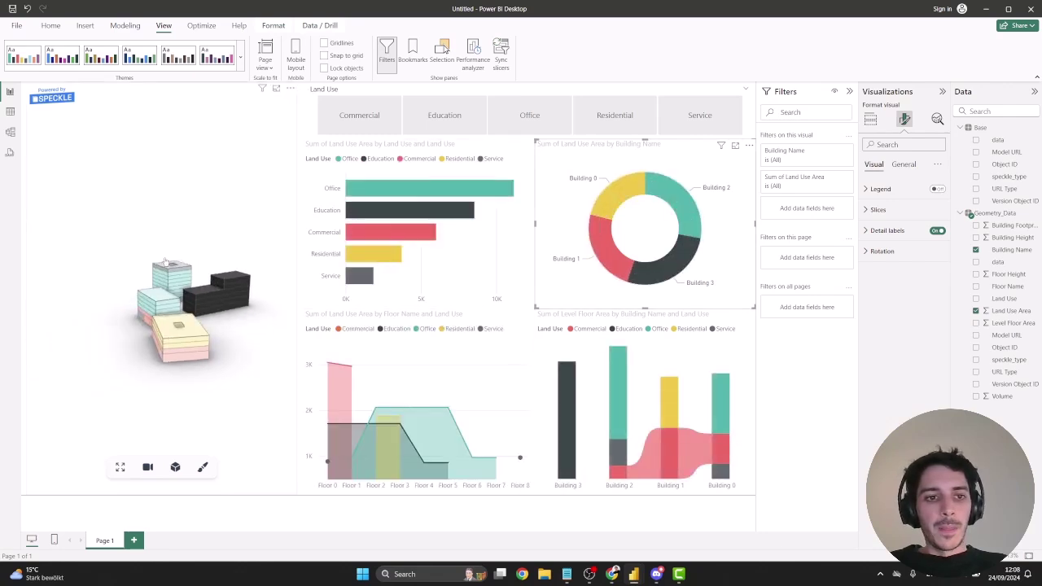
click(165, 263)
scroll(161, 358, up, 3)
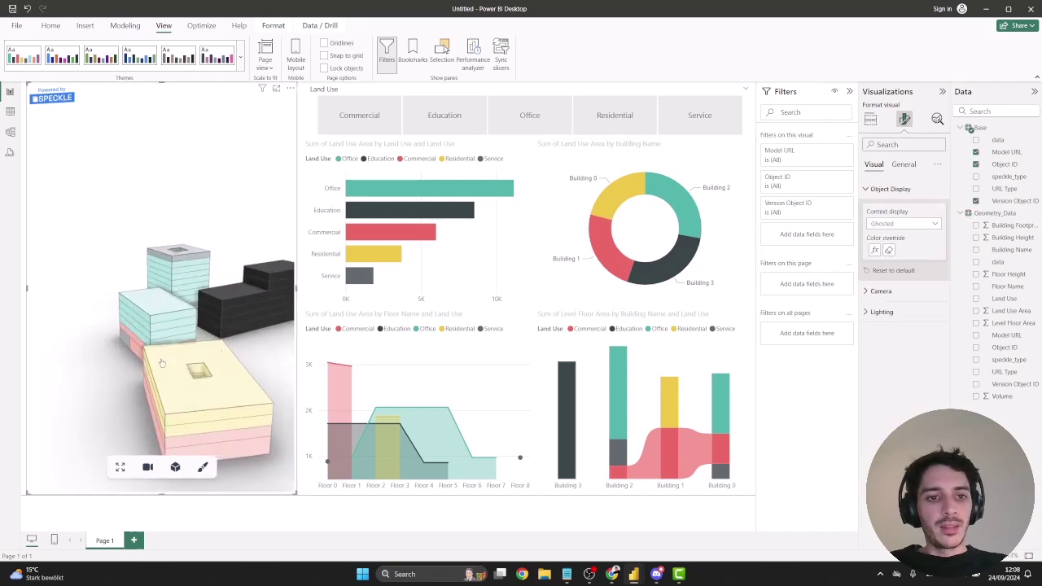
drag(184, 426, 105, 326)
scroll(105, 325, down, 5)
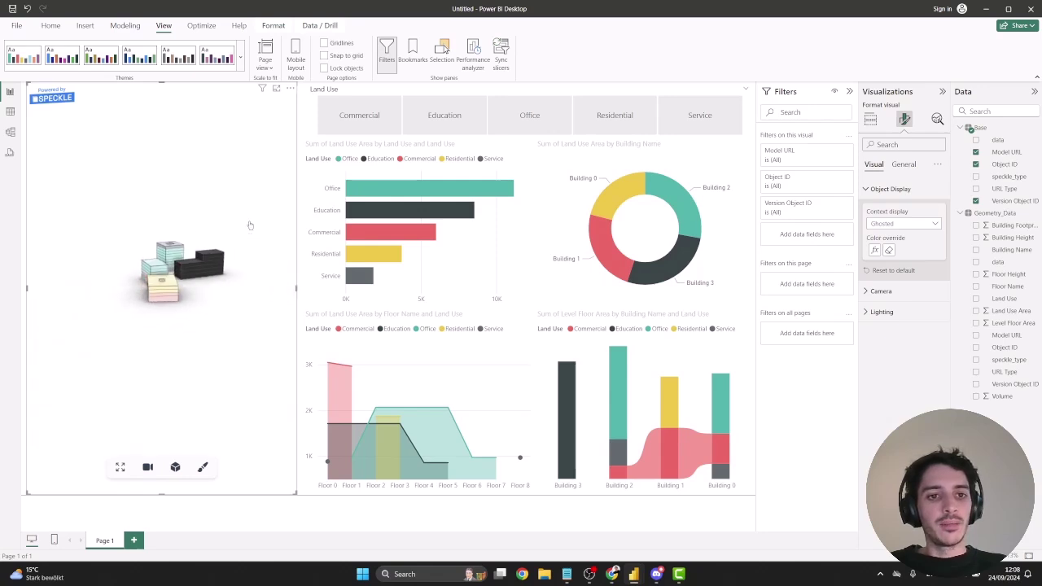
scroll(250, 224, up, 5)
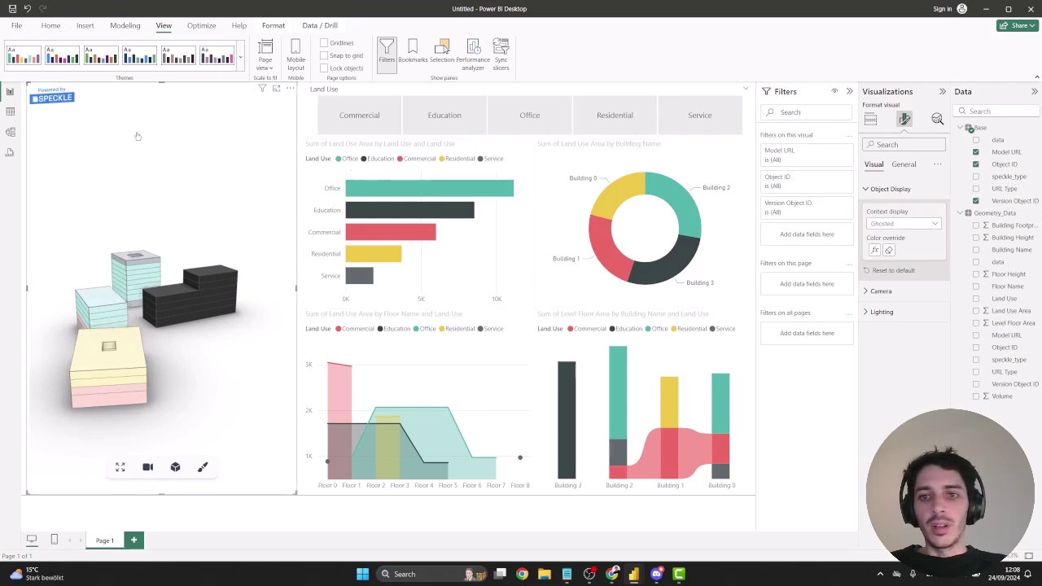
Add Object ID as the Speckle visual's tooltip data, then pick a Residential floor to cross-filter.
click(870, 119)
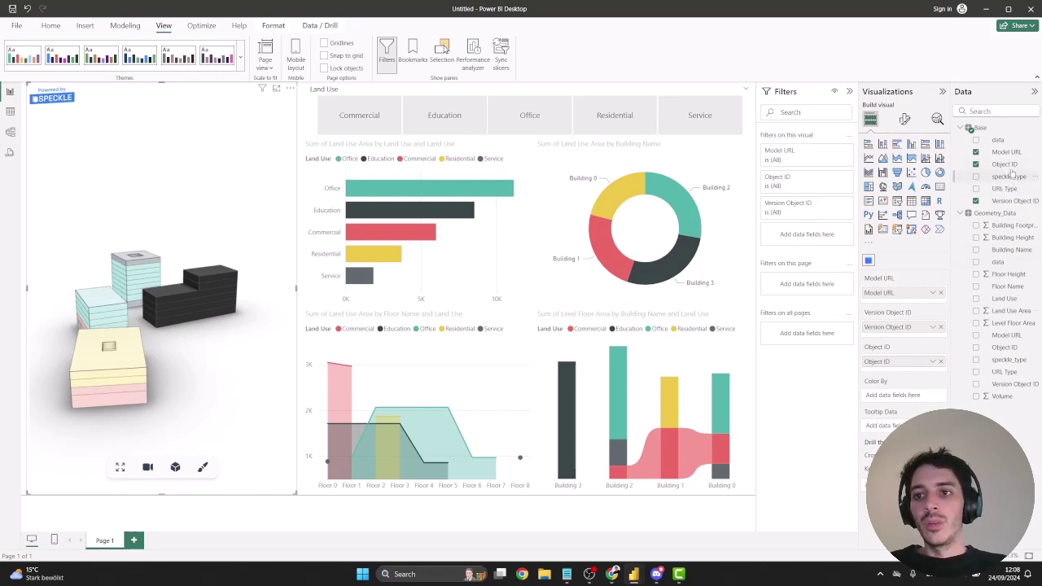
drag(1005, 164, 886, 425)
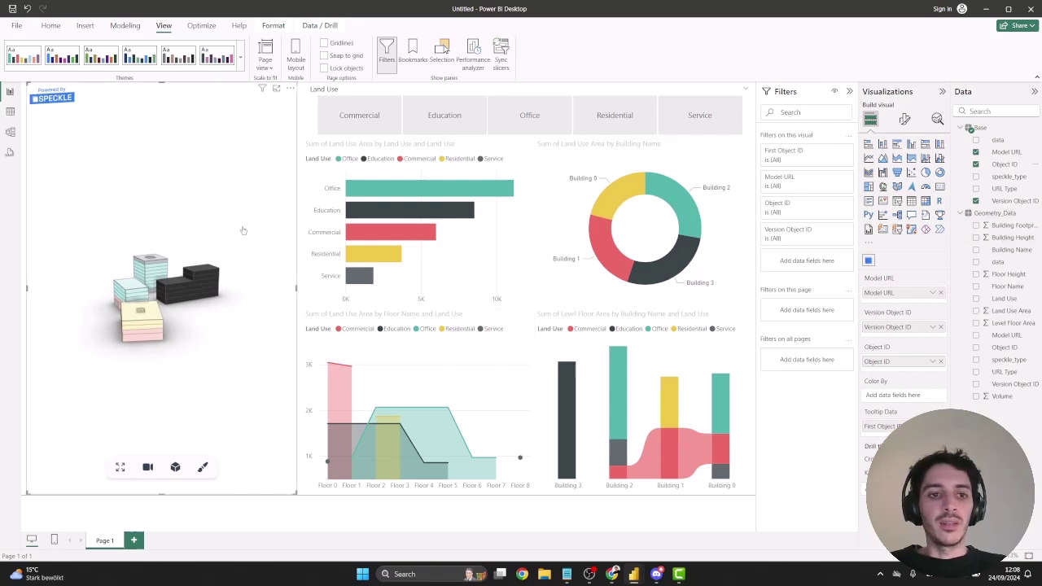
scroll(241, 232, up, 3)
drag(226, 207, 101, 352)
click(102, 342)
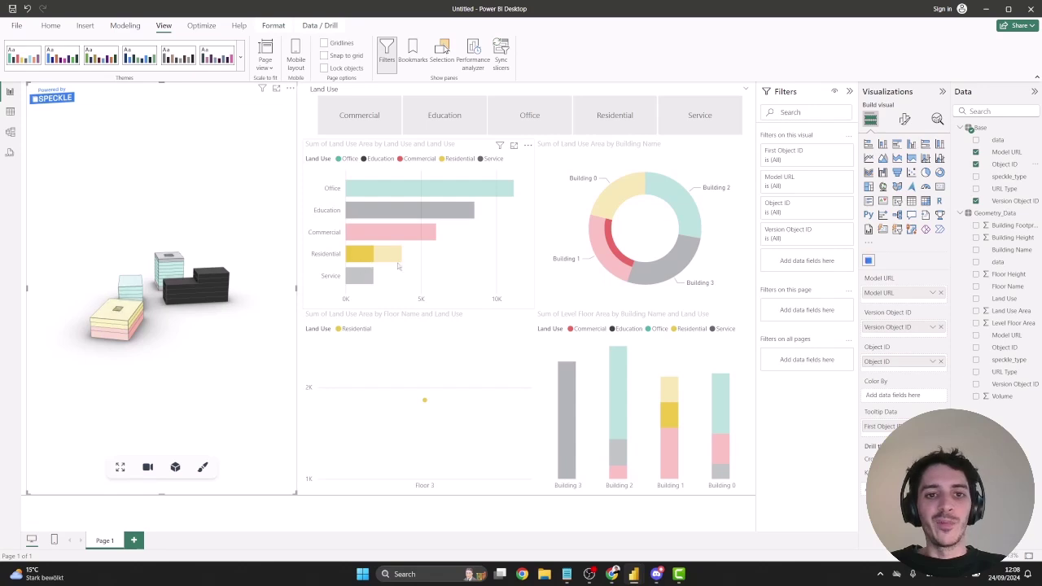
Select the yellow building's top floor, then filter the report to Education land use.
click(118, 322)
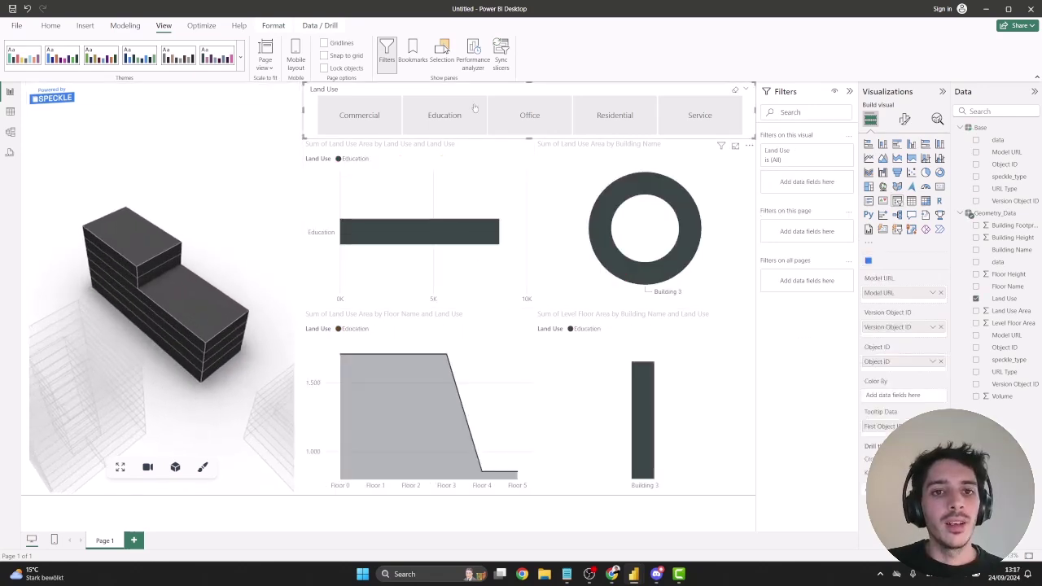
click(474, 109)
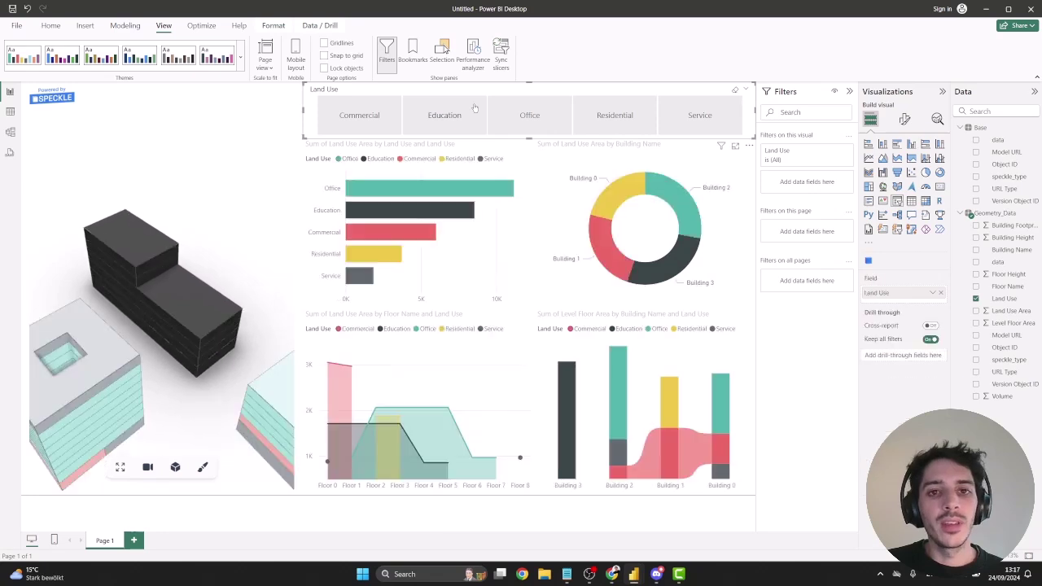
click(131, 269)
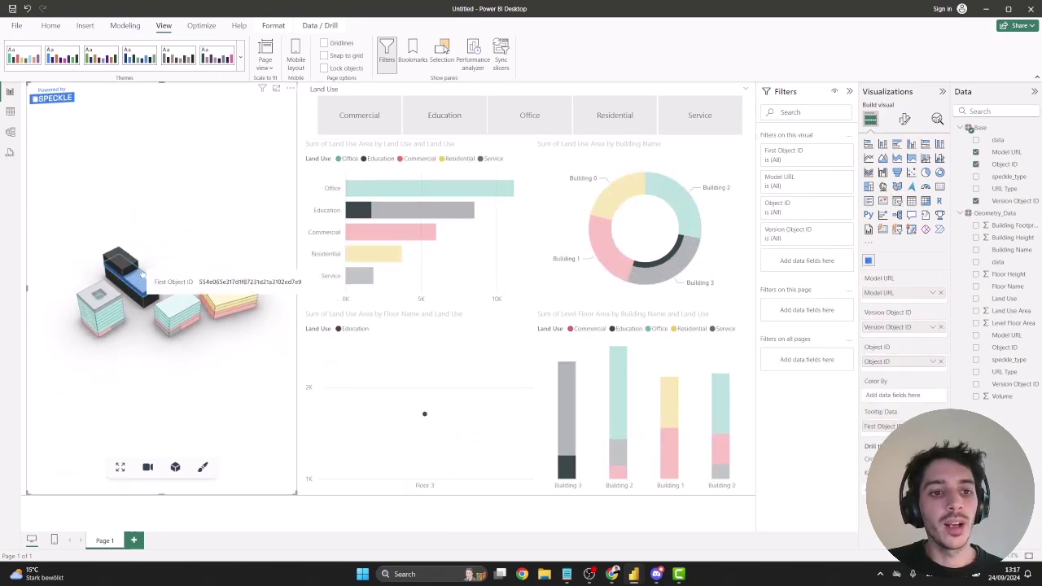
click(437, 124)
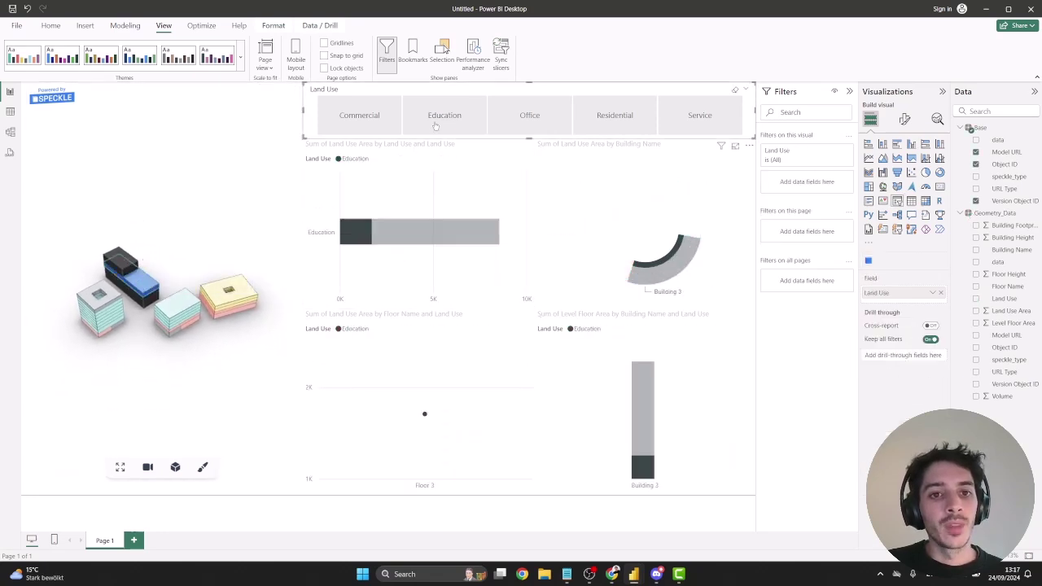
click(167, 210)
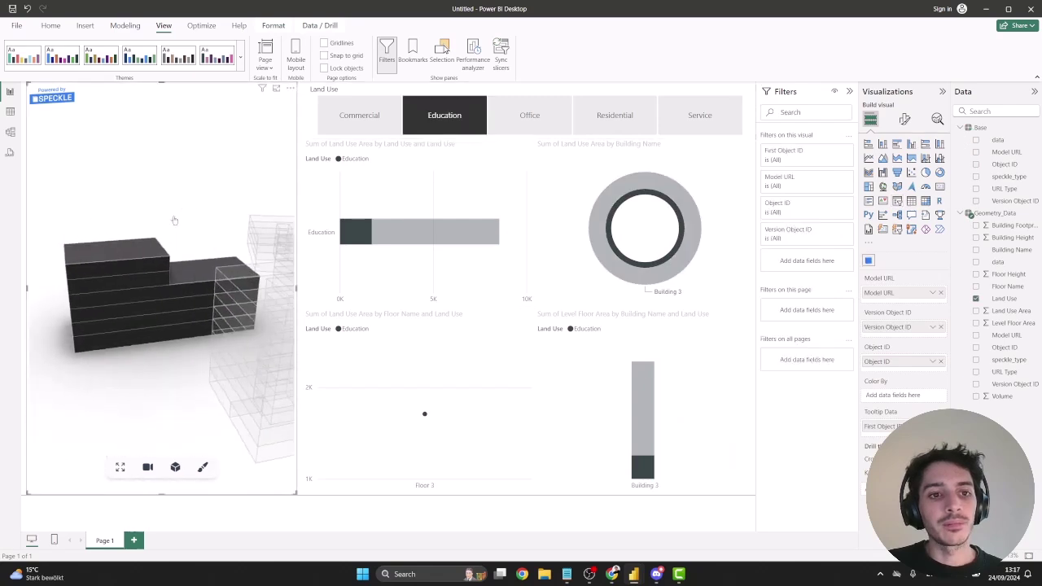
Select the Education building's top and lower floors, then clear the floor selection and Education filter.
click(140, 258)
click(104, 271)
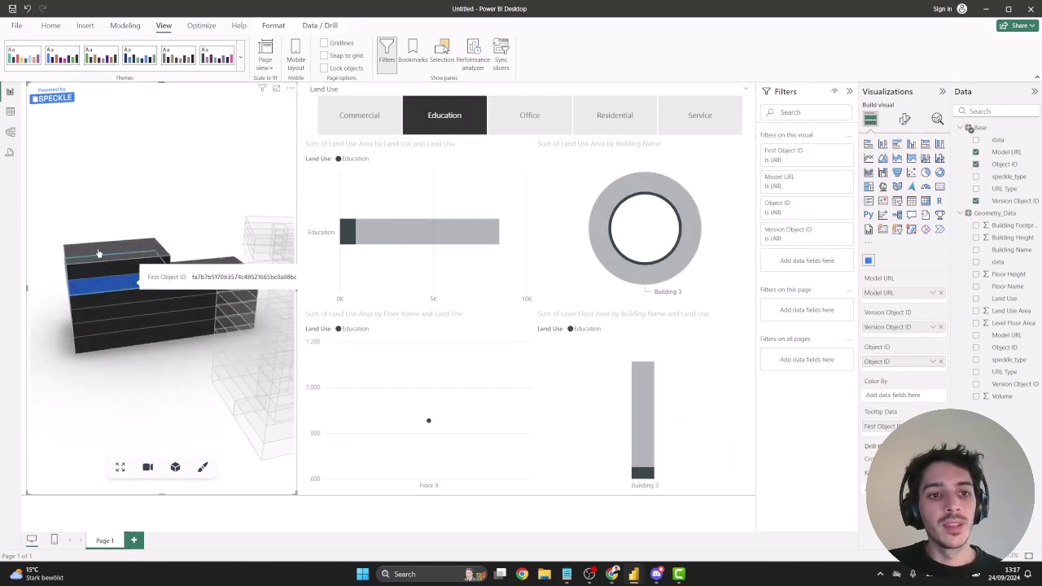
click(99, 247)
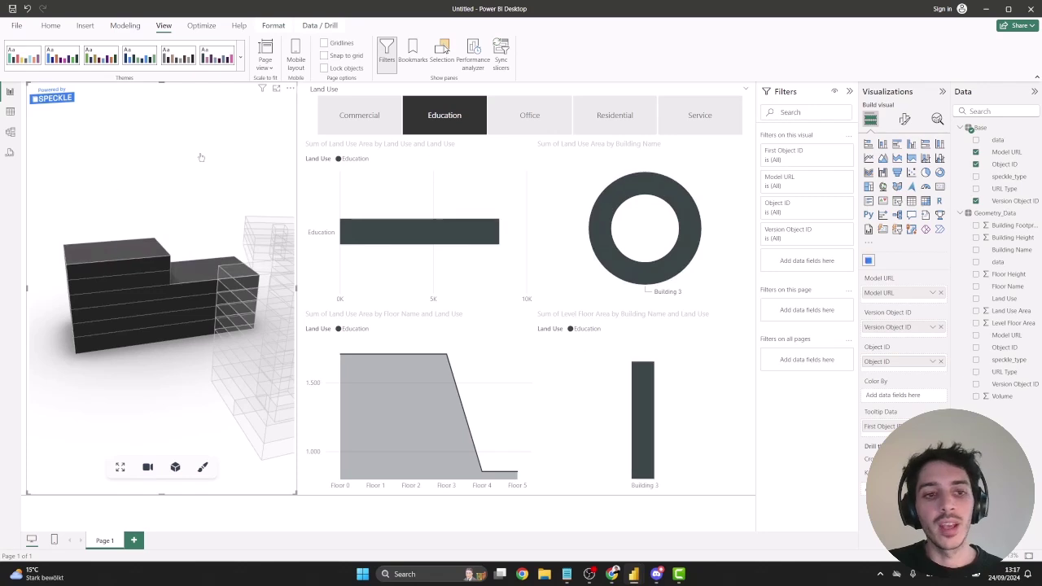
click(428, 124)
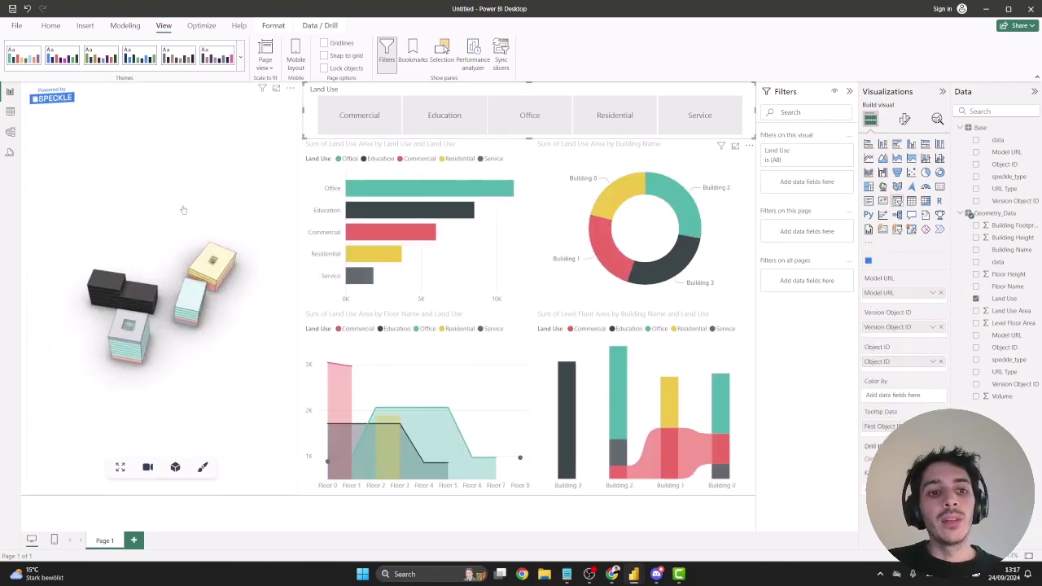
click(144, 195)
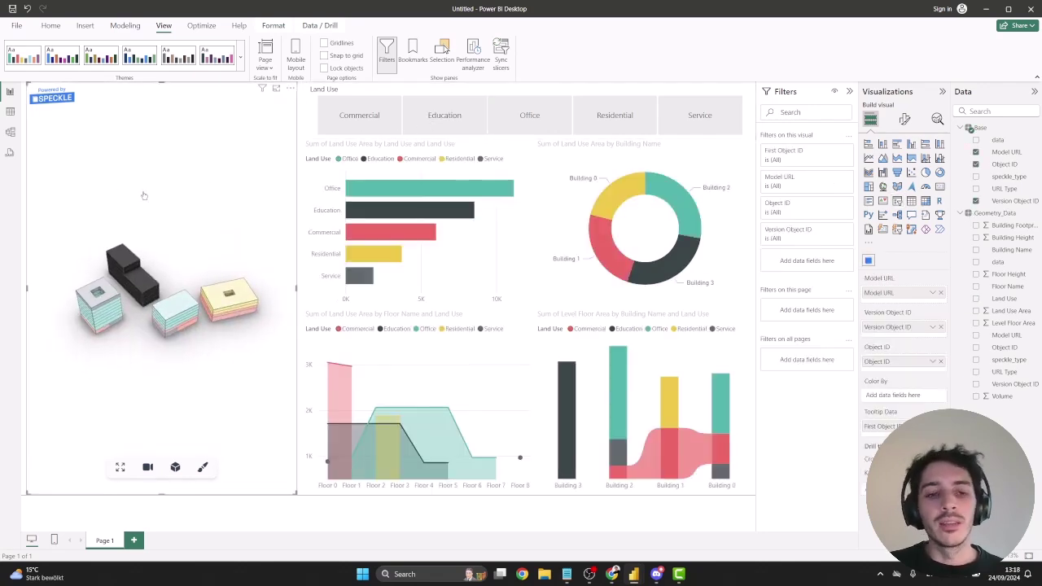